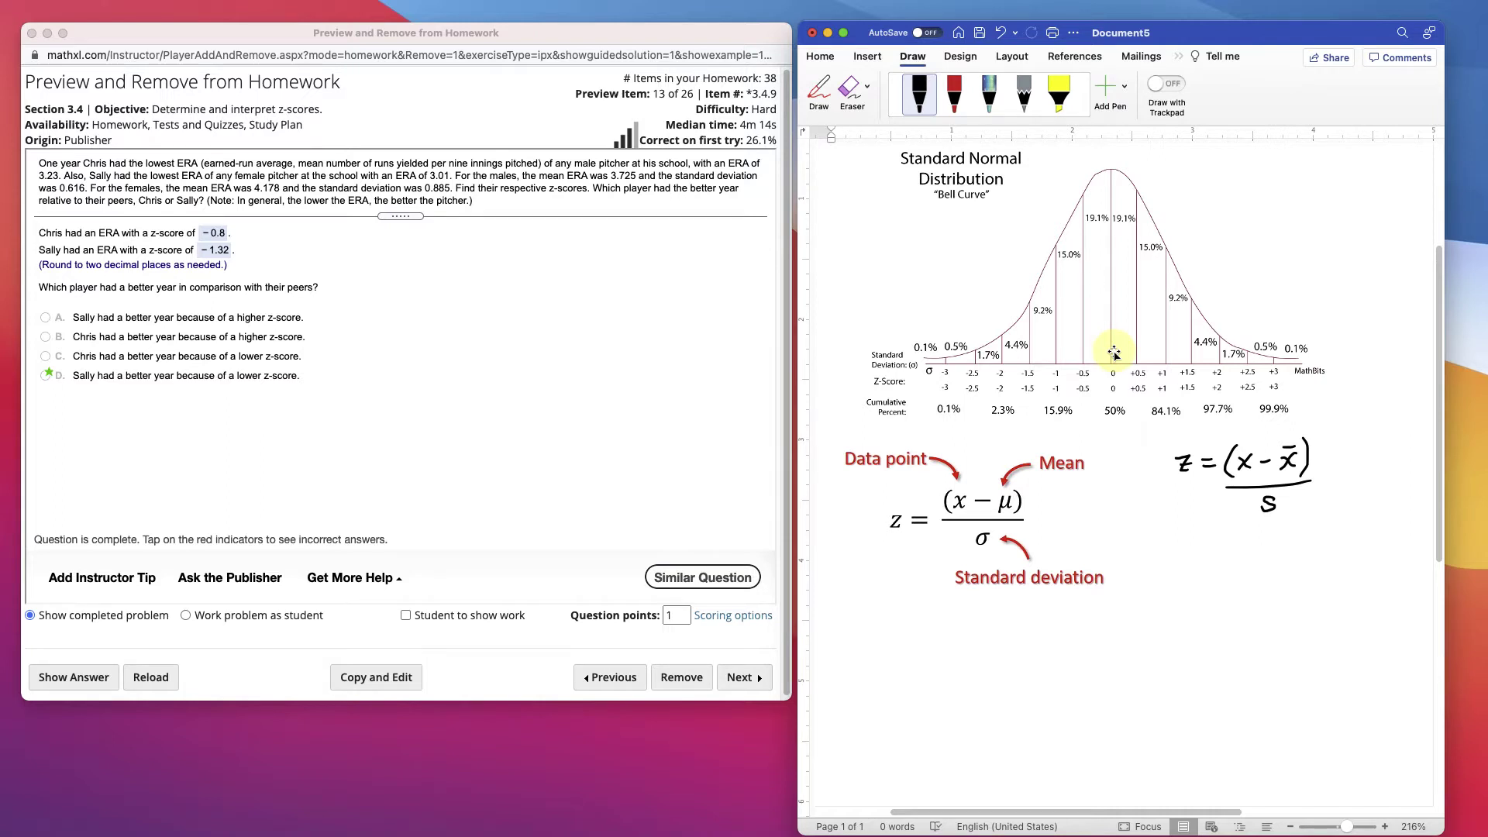
In the Word document, handwrite z and the numerator (3.23 − 3.725) with a fraction bar in black below the handwritten z-score formula
{"action": "left_click", "coordinate": [39, 180]}
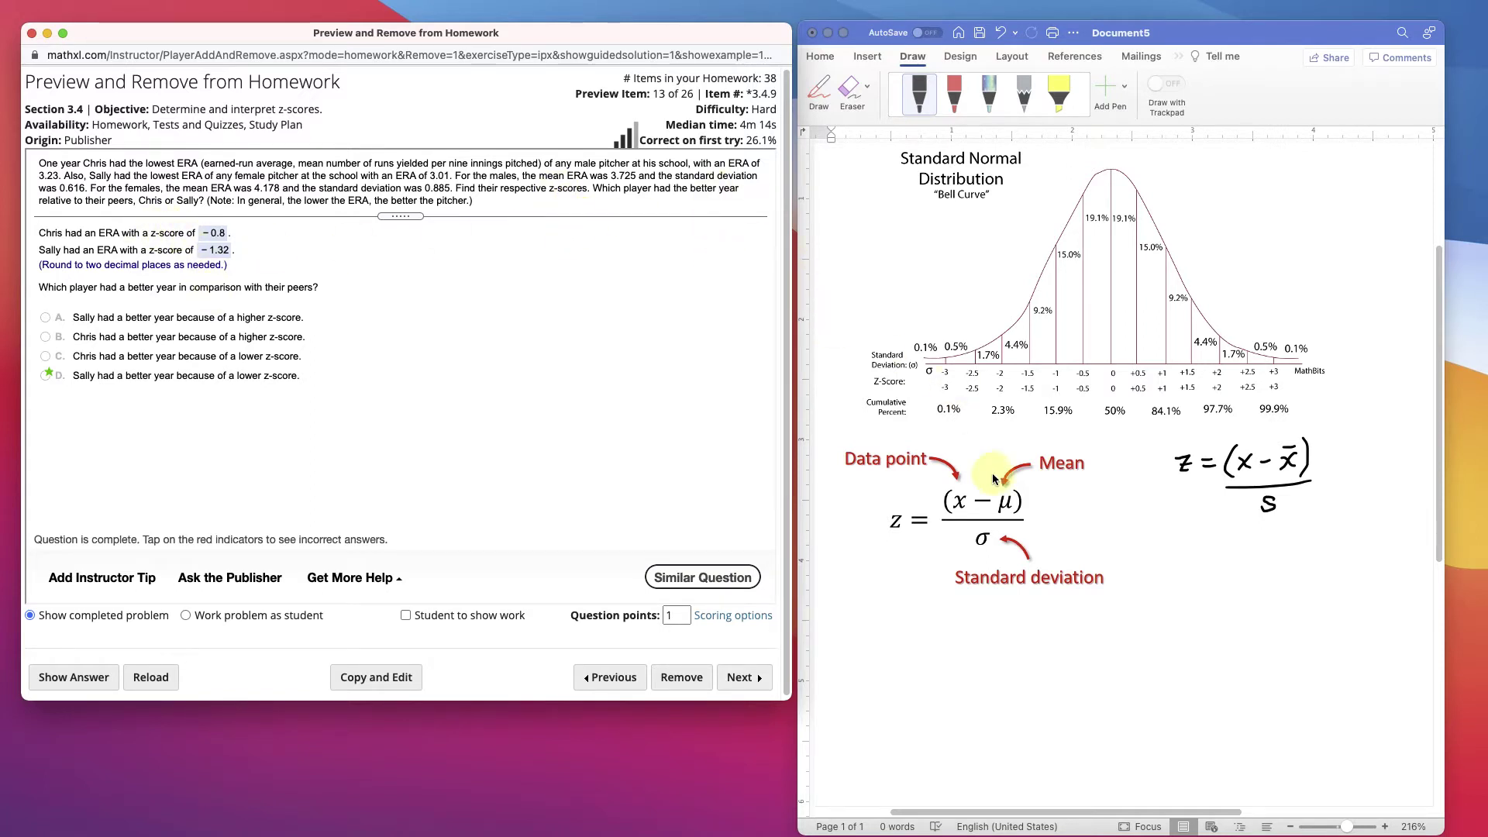
{"action": "left_click", "coordinate": [1134, 523]}
{"action": "left_click", "coordinate": [918, 91]}
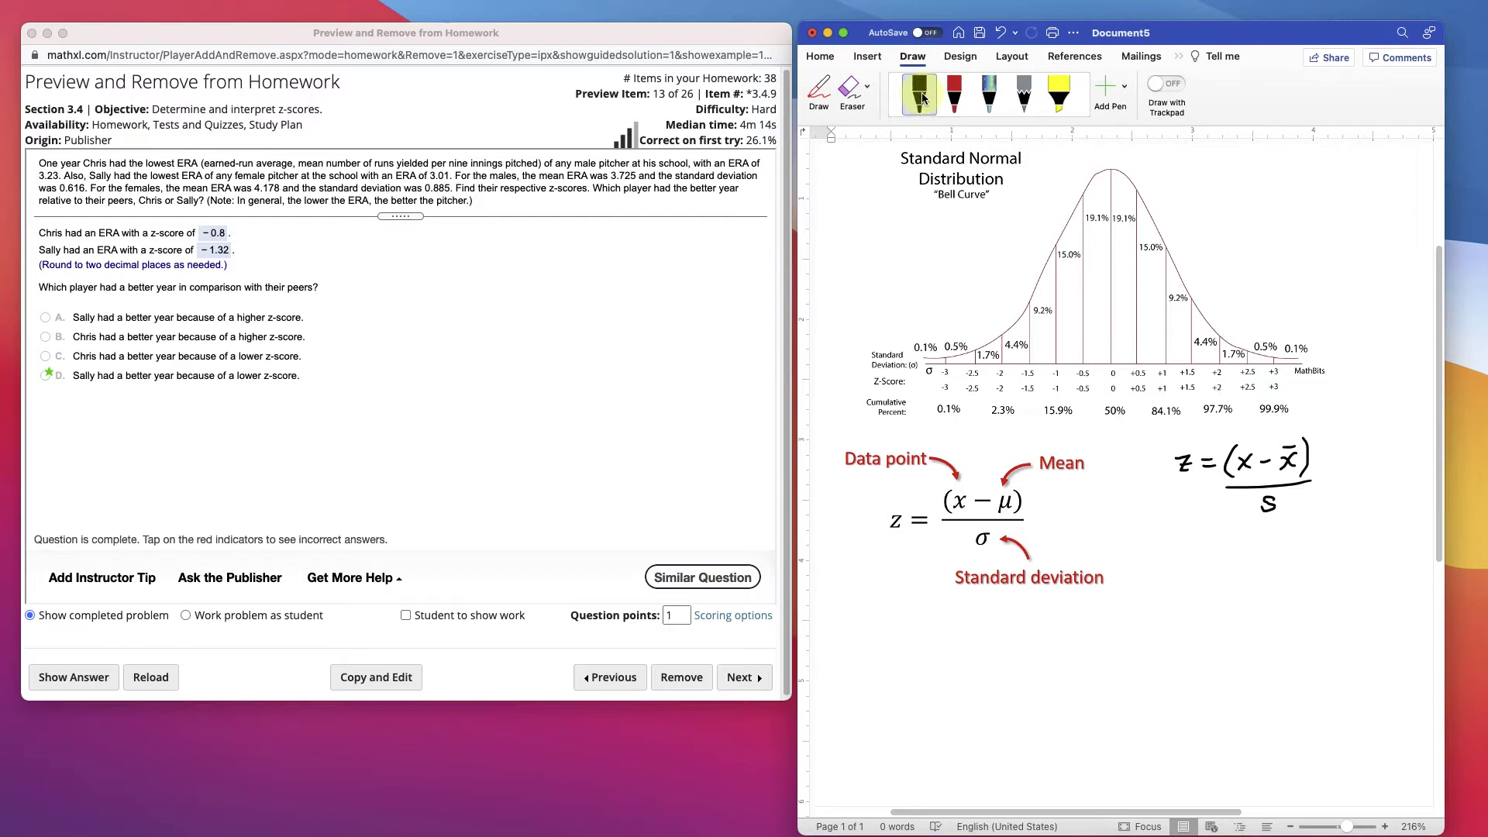
{"action": "scroll", "coordinate": [1100, 542], "scroll_direction": "up", "scroll_amount": 1}
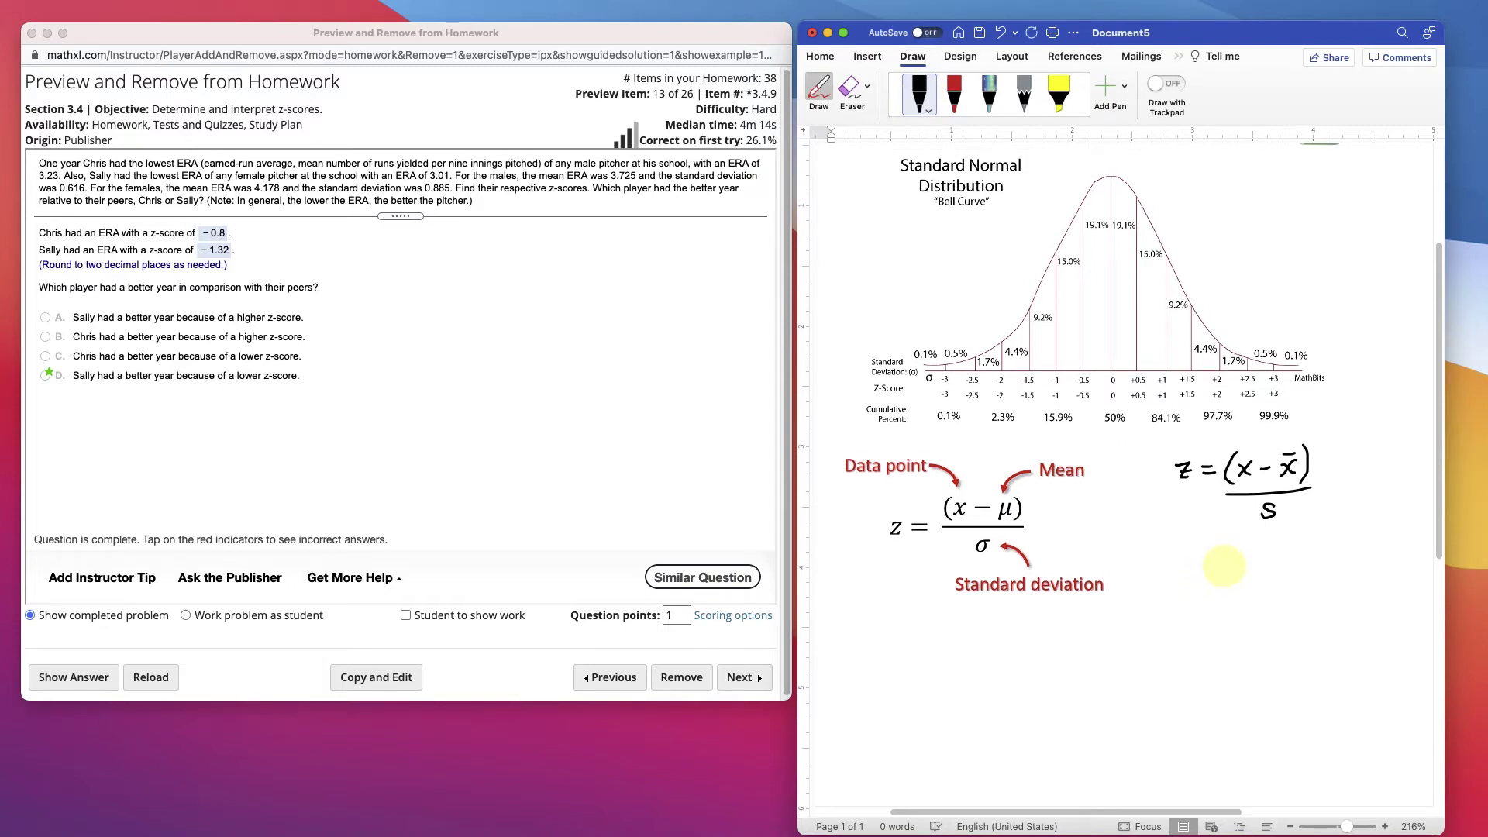
{"action": "left_click_drag", "start_coordinate": [1175, 552], "coordinate": [1210, 578]}
{"action": "mouse_move", "coordinate": [1218, 543]}
{"action": "left_mouse_down"}
{"action": "mouse_move", "coordinate": [1224, 572]}
{"action": "mouse_move", "coordinate": [1291, 559]}
{"action": "left_mouse_up"}
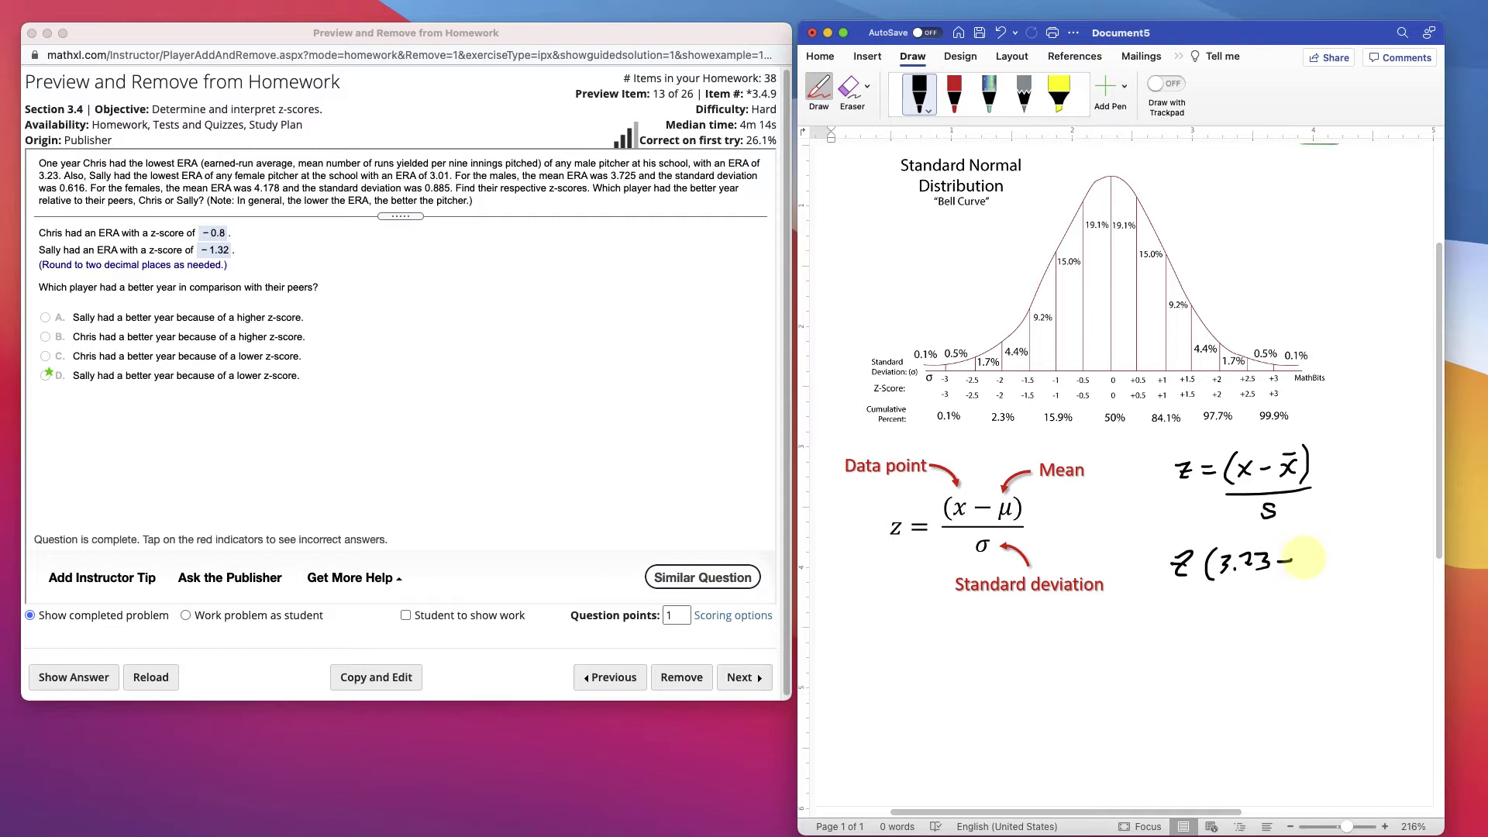
{"action": "mouse_move", "coordinate": [1305, 557]}
{"action": "left_mouse_down"}
{"action": "mouse_move", "coordinate": [1377, 552]}
{"action": "mouse_move", "coordinate": [1309, 580]}
{"action": "mouse_move", "coordinate": [1204, 590]}
{"action": "left_mouse_up"}
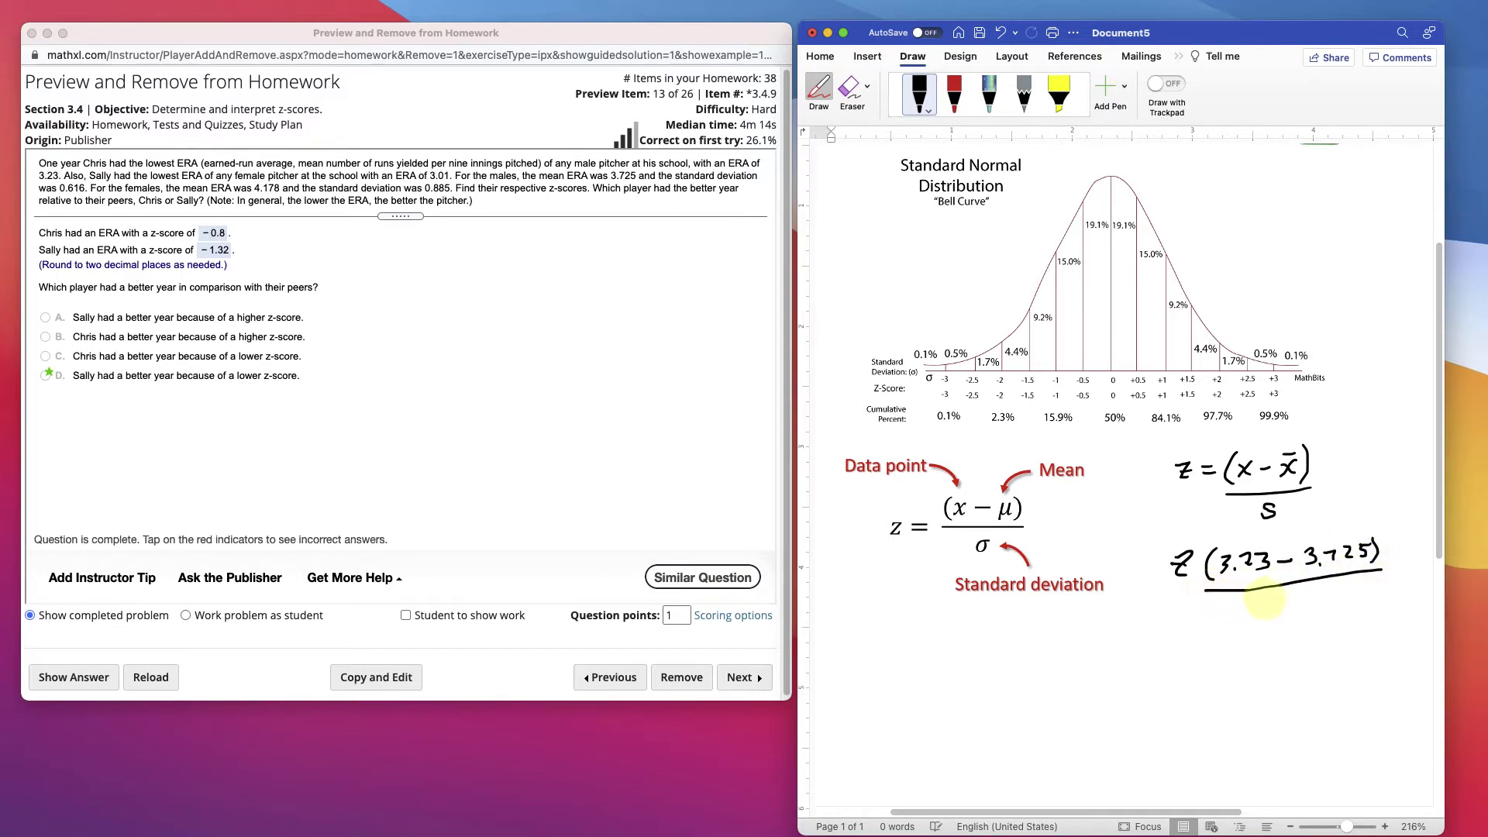
Write 0.616 as the denominator, add the missing equals sign and start the result line with "z ="
{"action": "left_click_drag", "start_coordinate": [1259, 595], "coordinate": [1258, 597]}
{"action": "left_click_drag", "start_coordinate": [1276, 605], "coordinate": [1277, 606]}
{"action": "left_click_drag", "start_coordinate": [1297, 592], "coordinate": [1293, 598]}
{"action": "left_click_drag", "start_coordinate": [1311, 593], "coordinate": [1311, 609]}
{"action": "left_click_drag", "start_coordinate": [1331, 591], "coordinate": [1328, 599]}
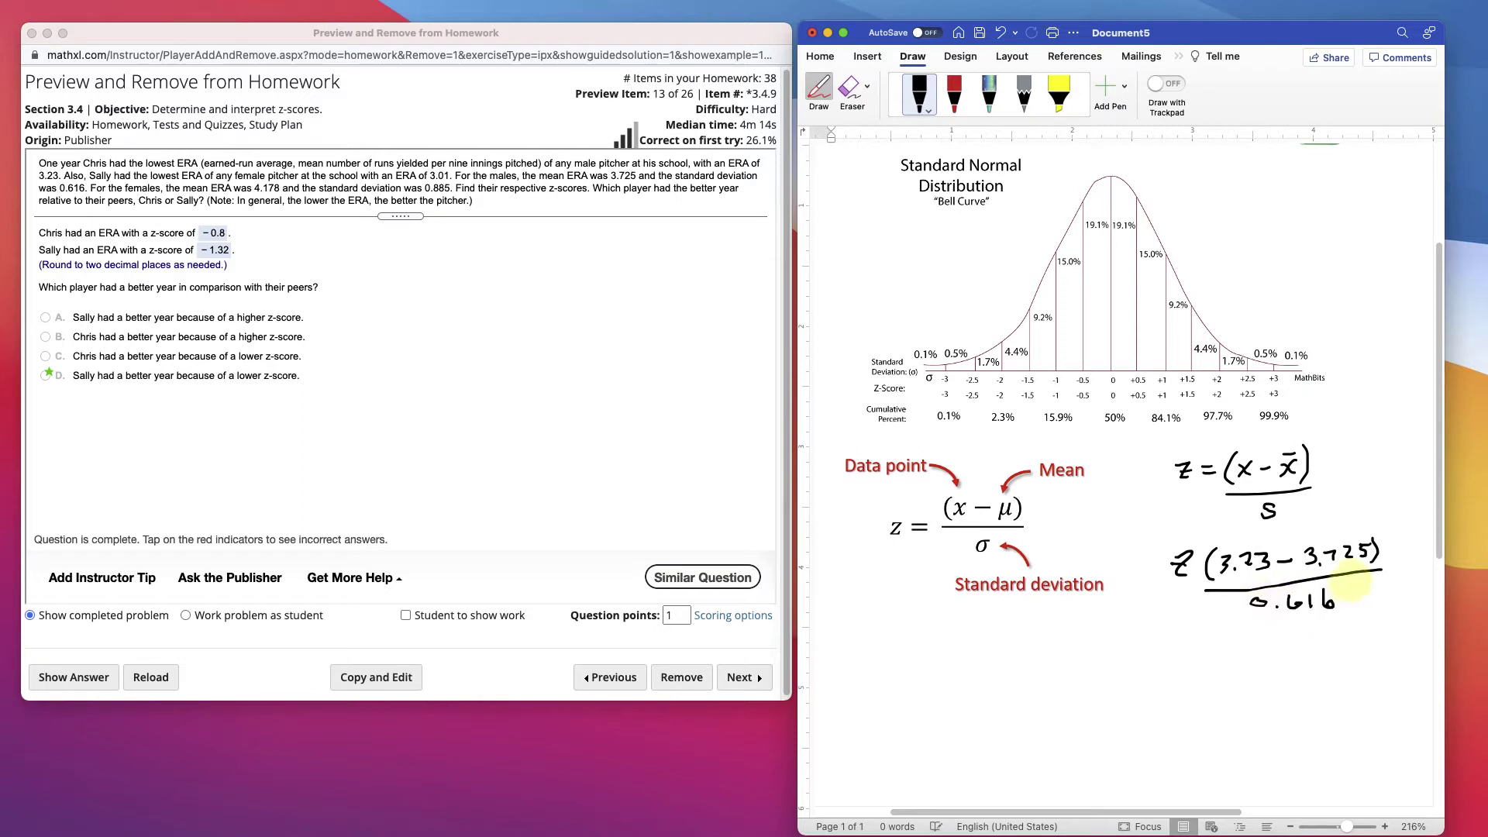
{"action": "mouse_move", "coordinate": [1193, 576]}
{"action": "left_mouse_down"}
{"action": "mouse_move", "coordinate": [1210, 573]}
{"action": "mouse_move", "coordinate": [1189, 639]}
{"action": "left_mouse_up"}
{"action": "left_click_drag", "start_coordinate": [1199, 630], "coordinate": [1210, 635]}
Switch to the TI-84 Plus calculator and enter the numerator (3.23-3.725)
{"action": "key", "text": "super+Tab"}
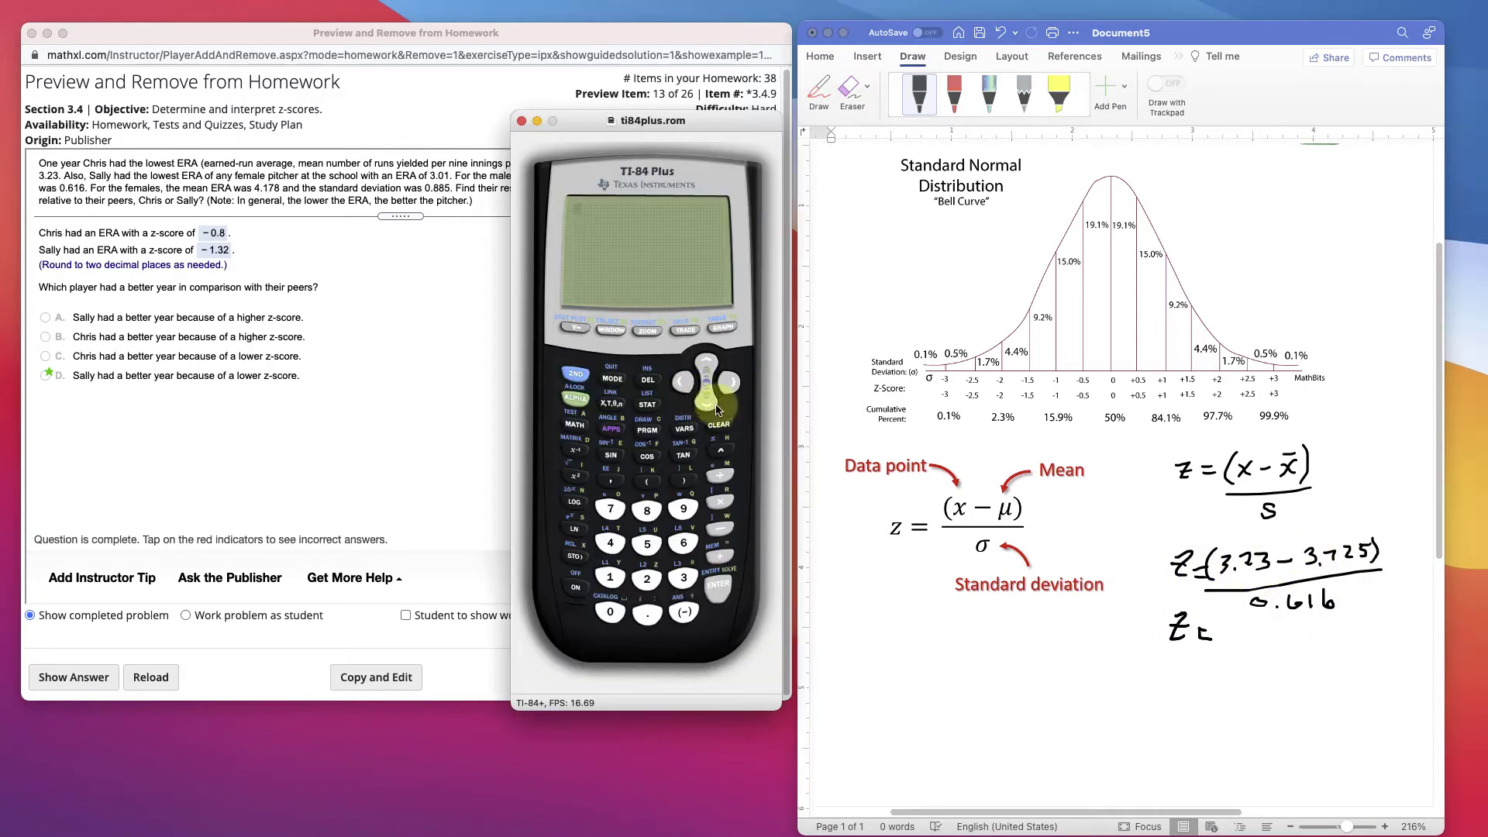
{"action": "left_click", "coordinate": [646, 481]}
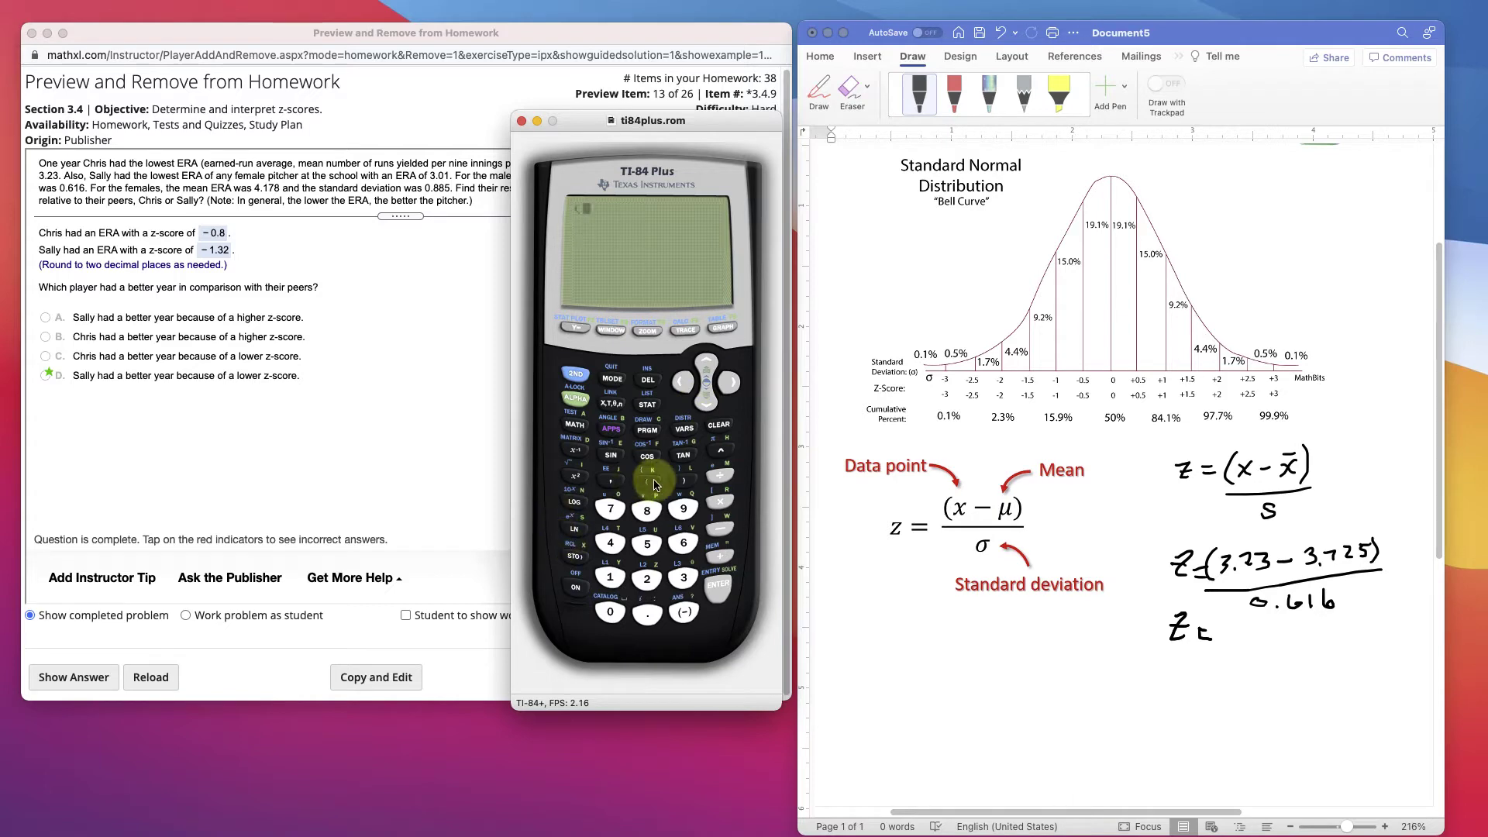
{"action": "left_click", "coordinate": [683, 577]}
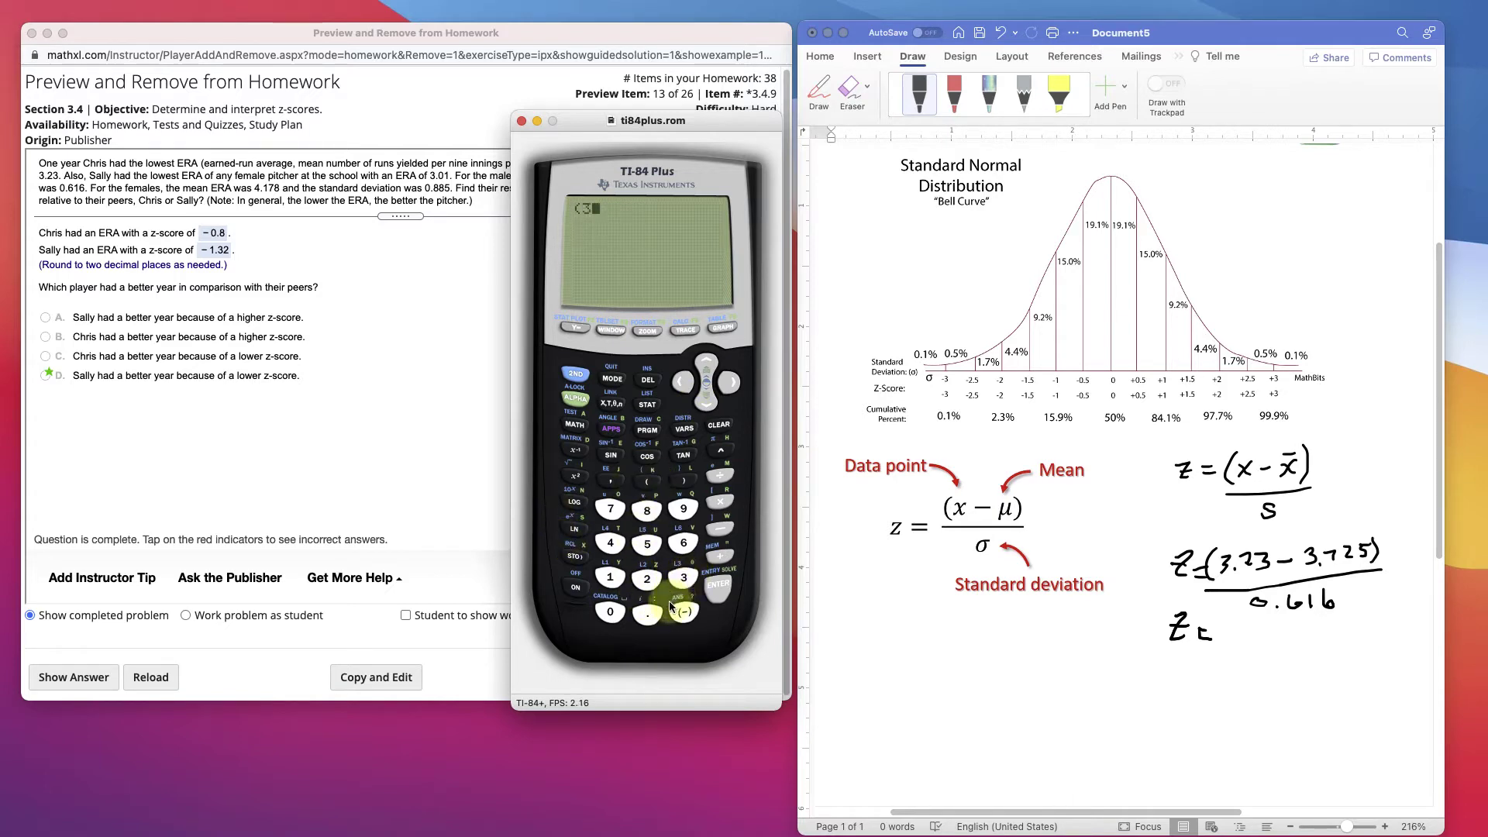
{"action": "left_click", "coordinate": [647, 612]}
{"action": "left_click", "coordinate": [654, 581]}
{"action": "left_click", "coordinate": [688, 668]}
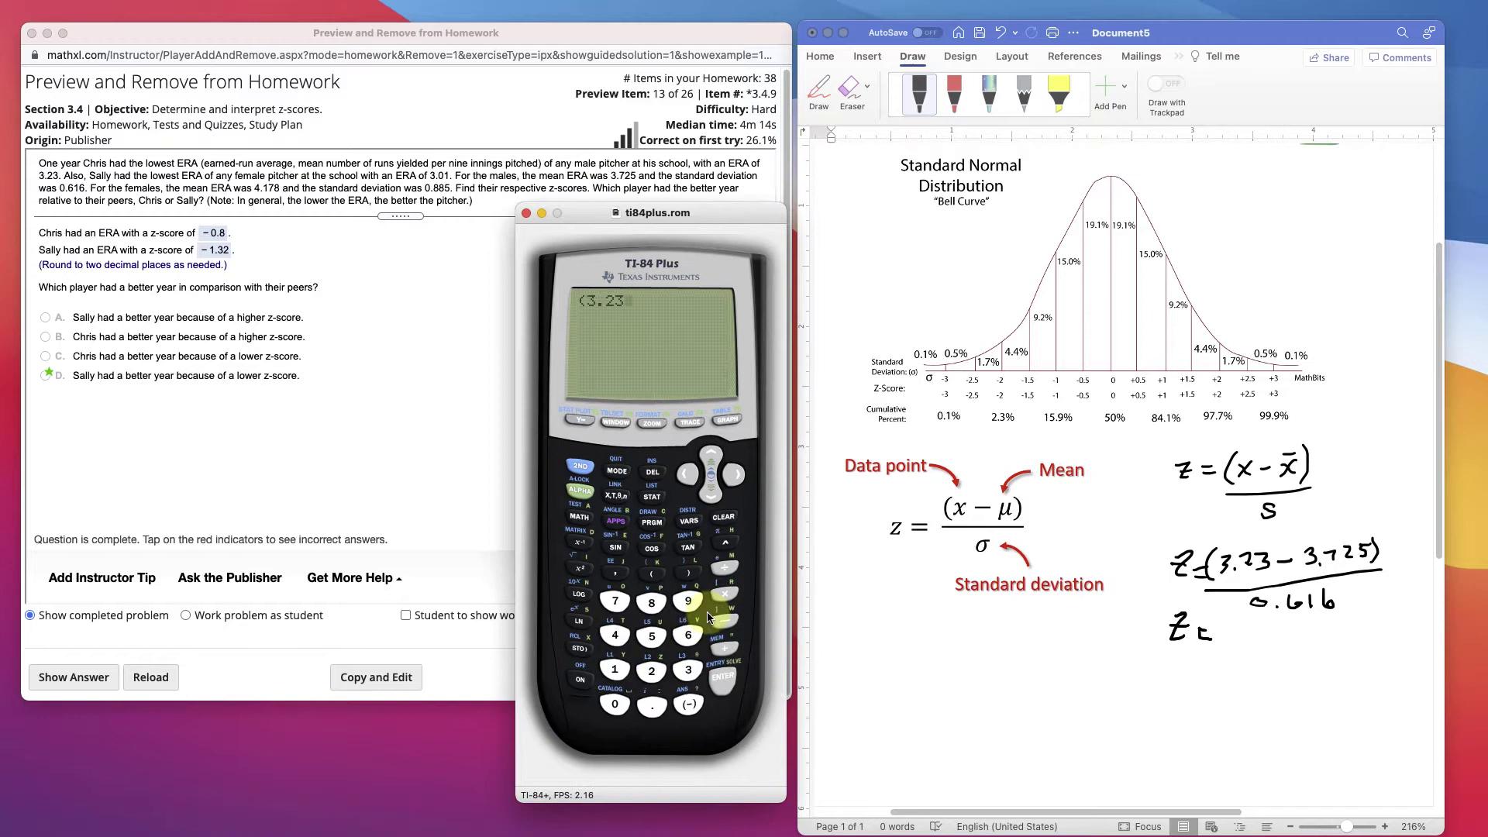
{"action": "left_click", "coordinate": [721, 622]}
{"action": "left_click", "coordinate": [688, 668]}
{"action": "left_click", "coordinate": [652, 705]}
{"action": "left_click", "coordinate": [624, 608]}
{"action": "left_click", "coordinate": [651, 665]}
{"action": "left_click", "coordinate": [652, 637]}
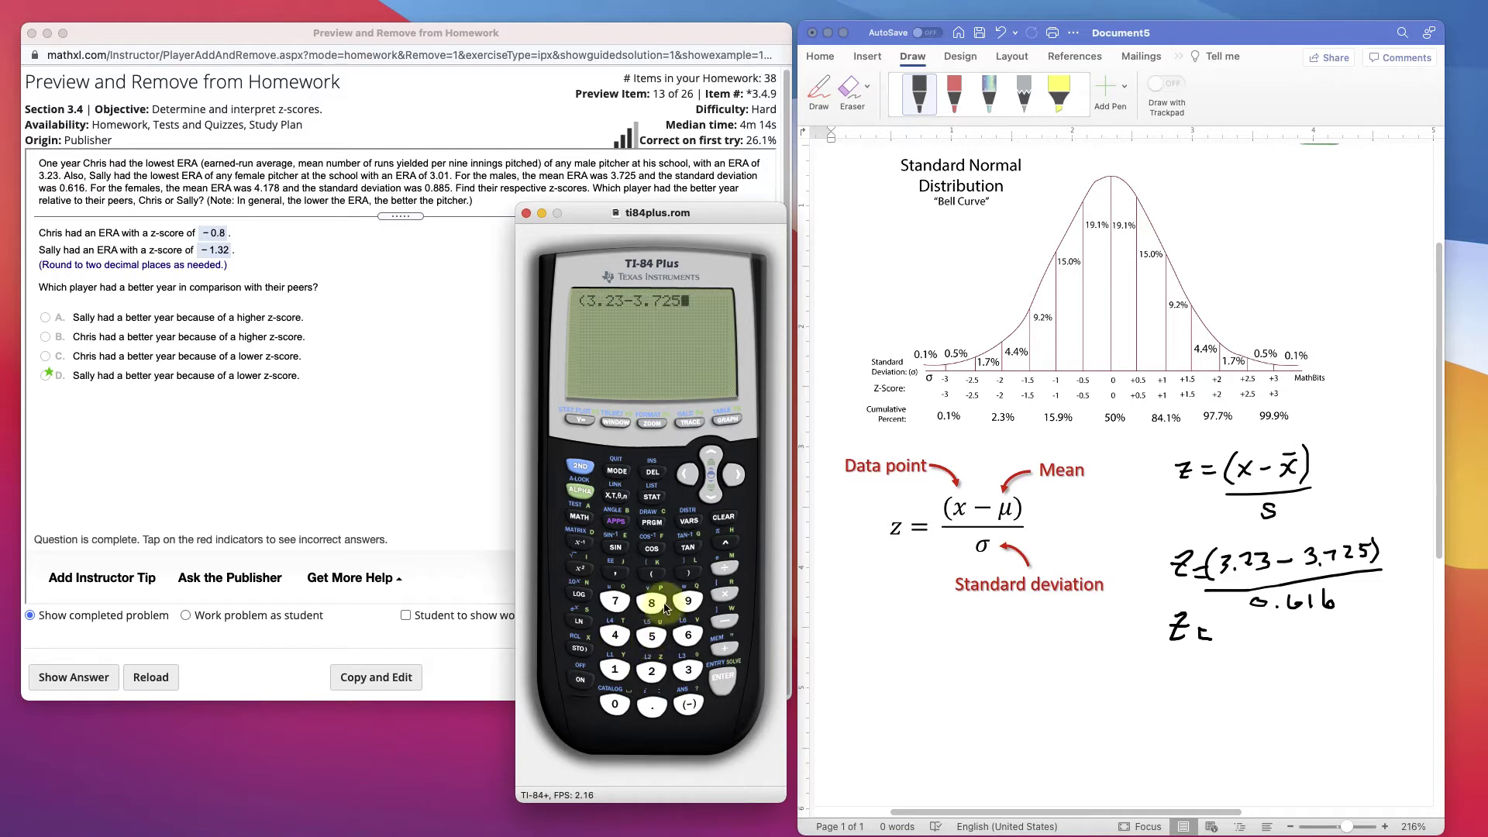
{"action": "left_click", "coordinate": [688, 573]}
Divide the entered expression by 0.616 and evaluate it
{"action": "left_click", "coordinate": [728, 569]}
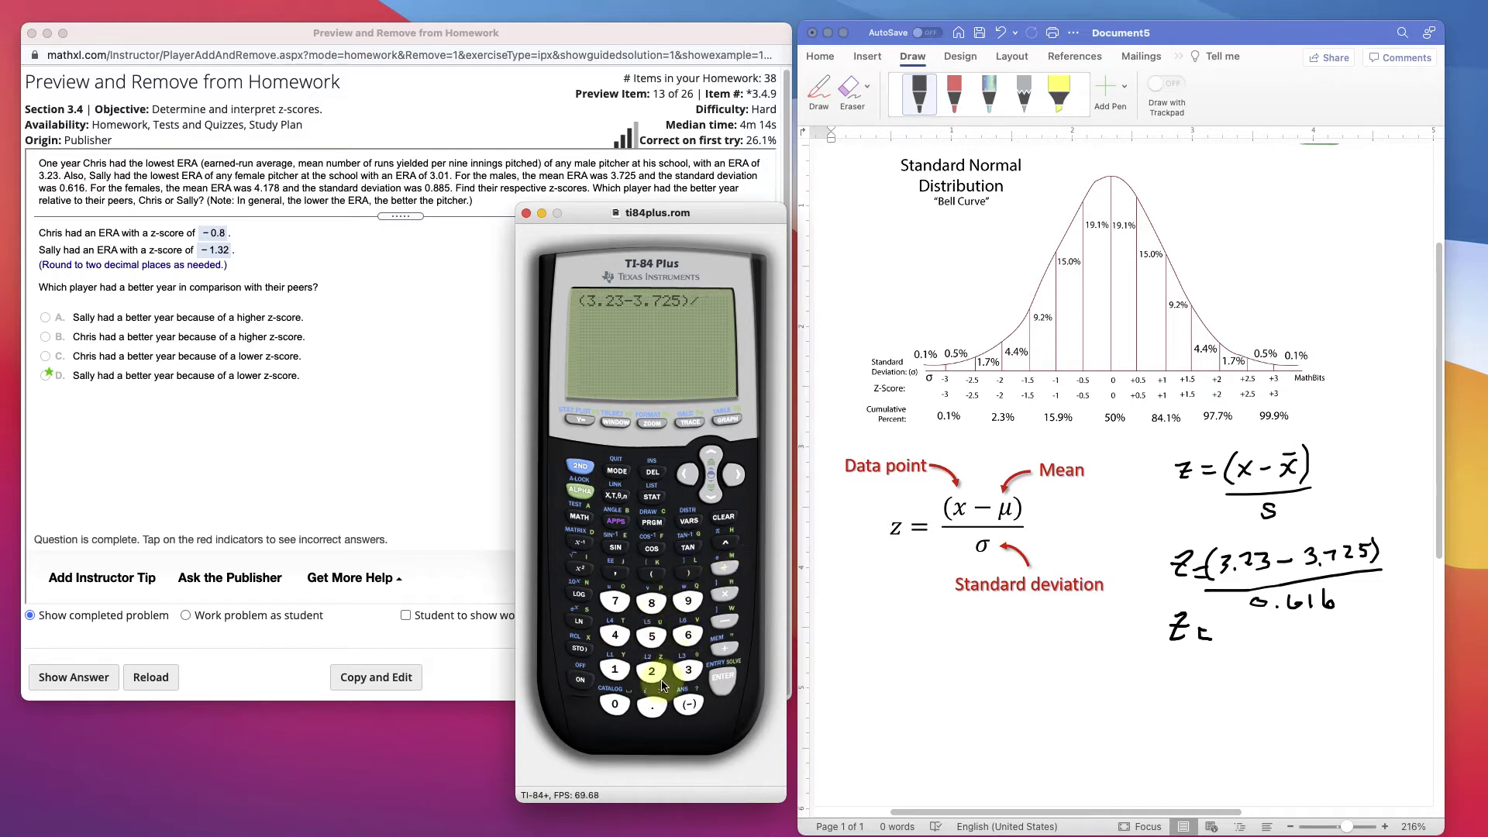
{"action": "left_click", "coordinate": [615, 703]}
{"action": "left_click", "coordinate": [651, 706]}
{"action": "left_click", "coordinate": [687, 635]}
{"action": "left_click", "coordinate": [614, 669]}
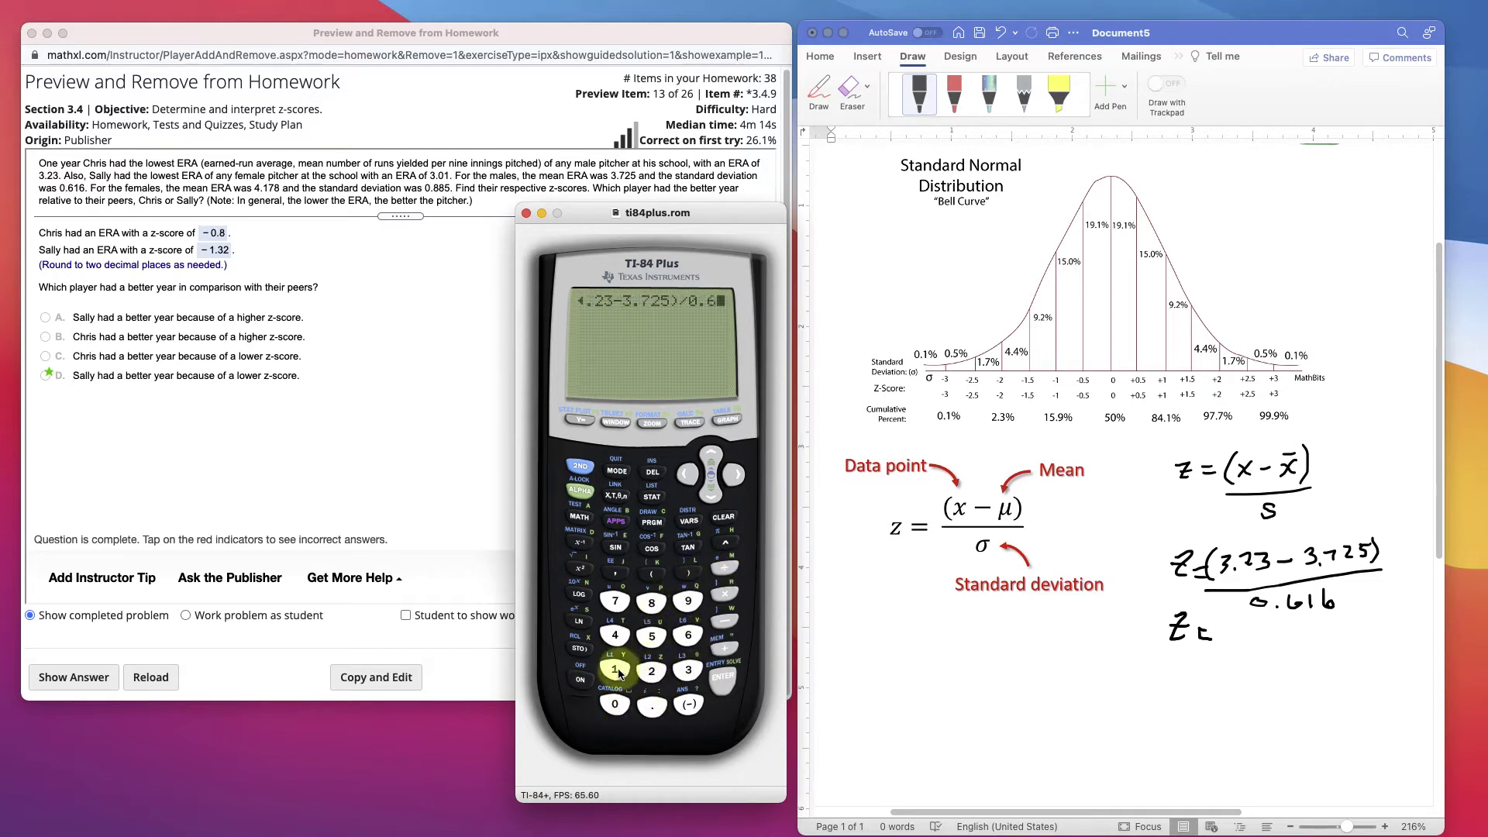
{"action": "left_click", "coordinate": [688, 637]}
{"action": "left_click", "coordinate": [713, 676]}
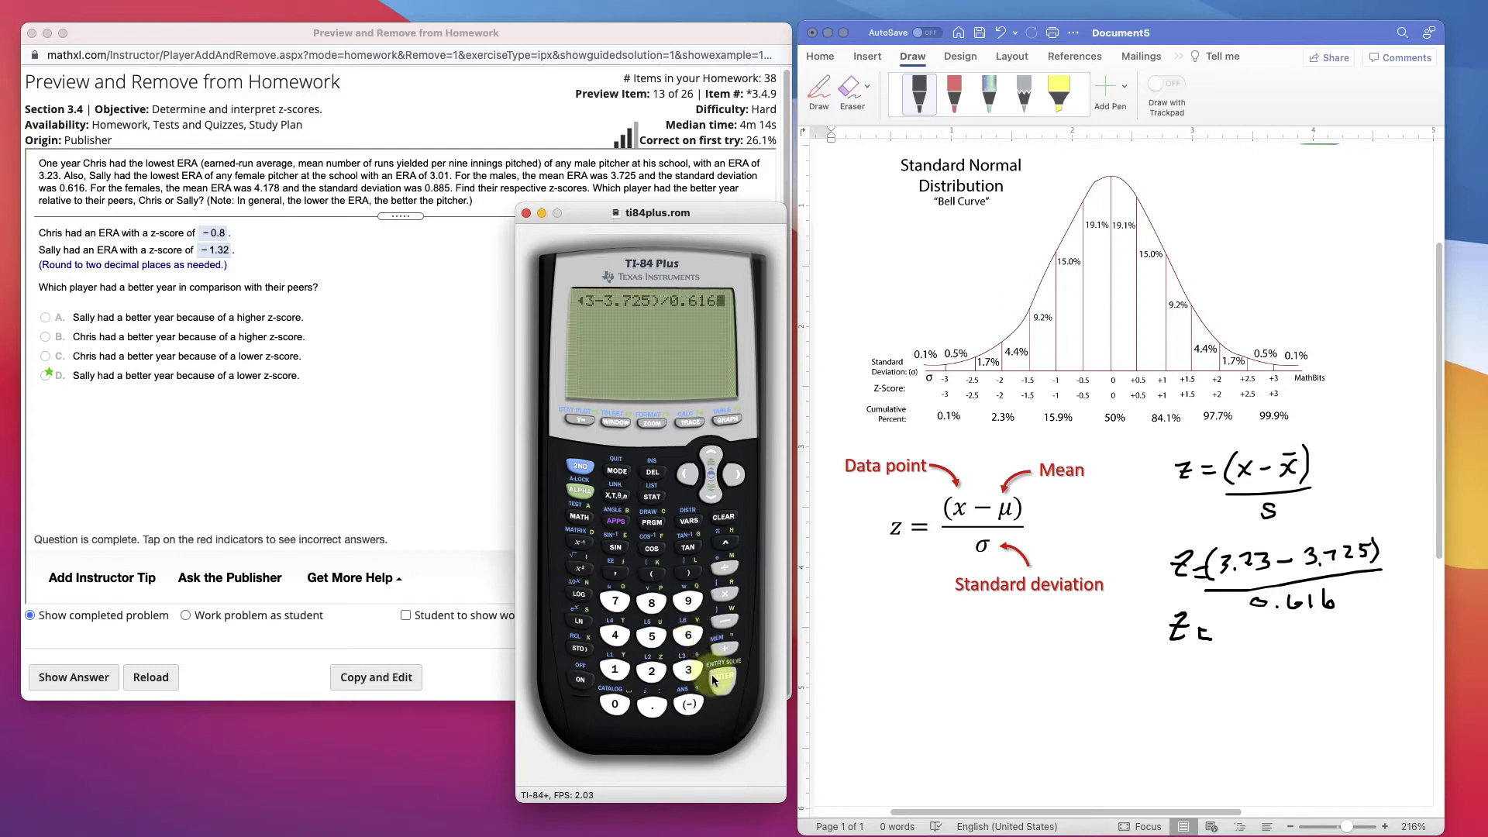
Back in Word, handwrite −0.8036 in black as the result of the first z-score calculation
{"action": "left_click_drag", "start_coordinate": [1232, 640], "coordinate": [1245, 640]}
{"action": "mouse_move", "coordinate": [1263, 630]}
{"action": "left_mouse_down"}
{"action": "mouse_move", "coordinate": [1285, 654]}
{"action": "mouse_move", "coordinate": [1296, 628]}
{"action": "mouse_move", "coordinate": [1357, 647]}
{"action": "left_mouse_up"}
{"action": "left_click", "coordinate": [1267, 649]}
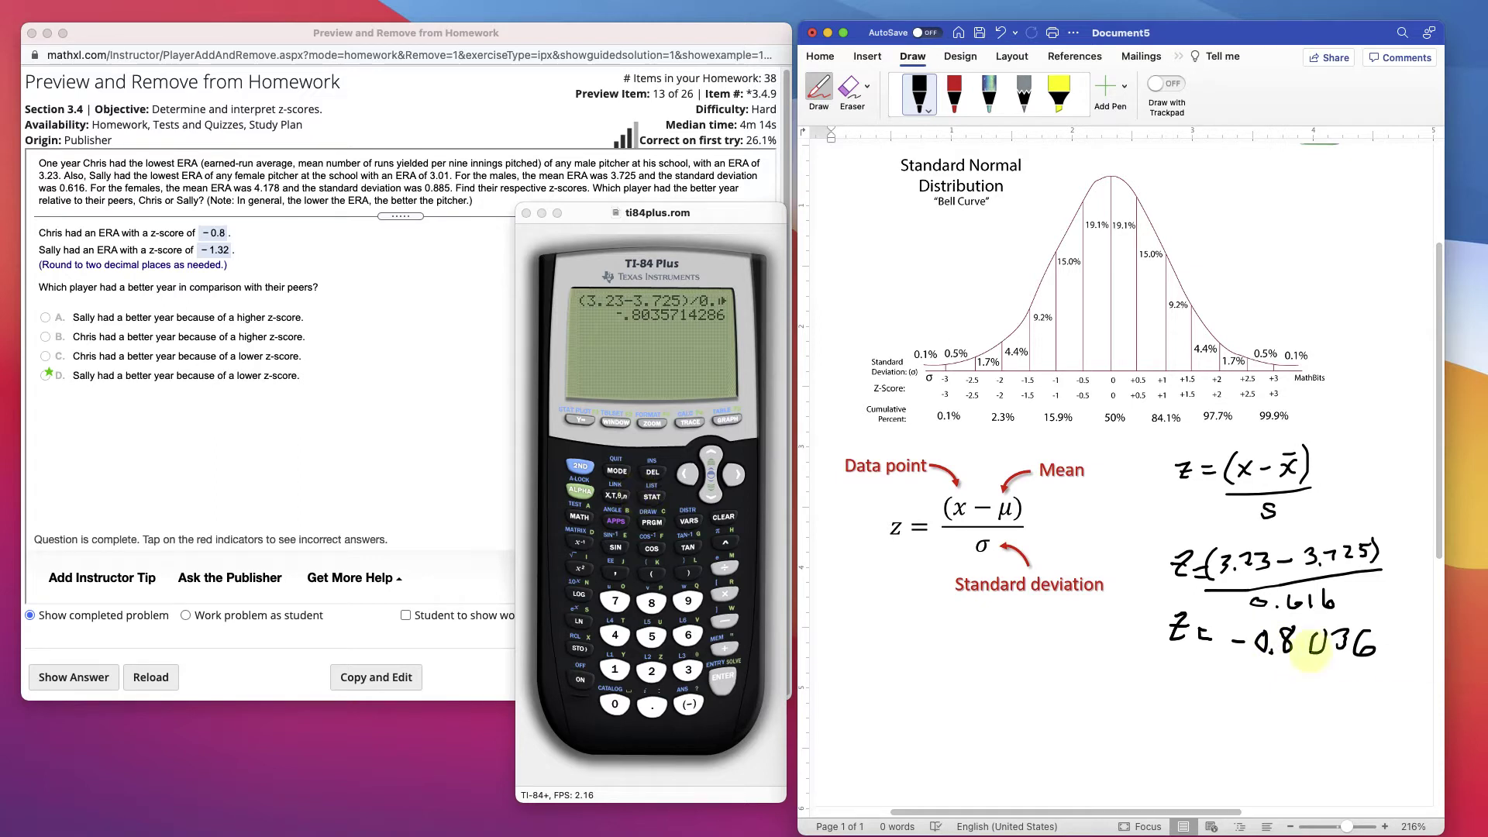
Draw a box around −0.8 and mark its place on the bell curve's axis between −1 and −0.5
{"action": "mouse_move", "coordinate": [1296, 612]}
{"action": "left_mouse_down"}
{"action": "mouse_move", "coordinate": [1223, 620]}
{"action": "mouse_move", "coordinate": [1294, 672]}
{"action": "mouse_move", "coordinate": [1309, 627]}
{"action": "mouse_move", "coordinate": [1273, 614]}
{"action": "left_mouse_up"}
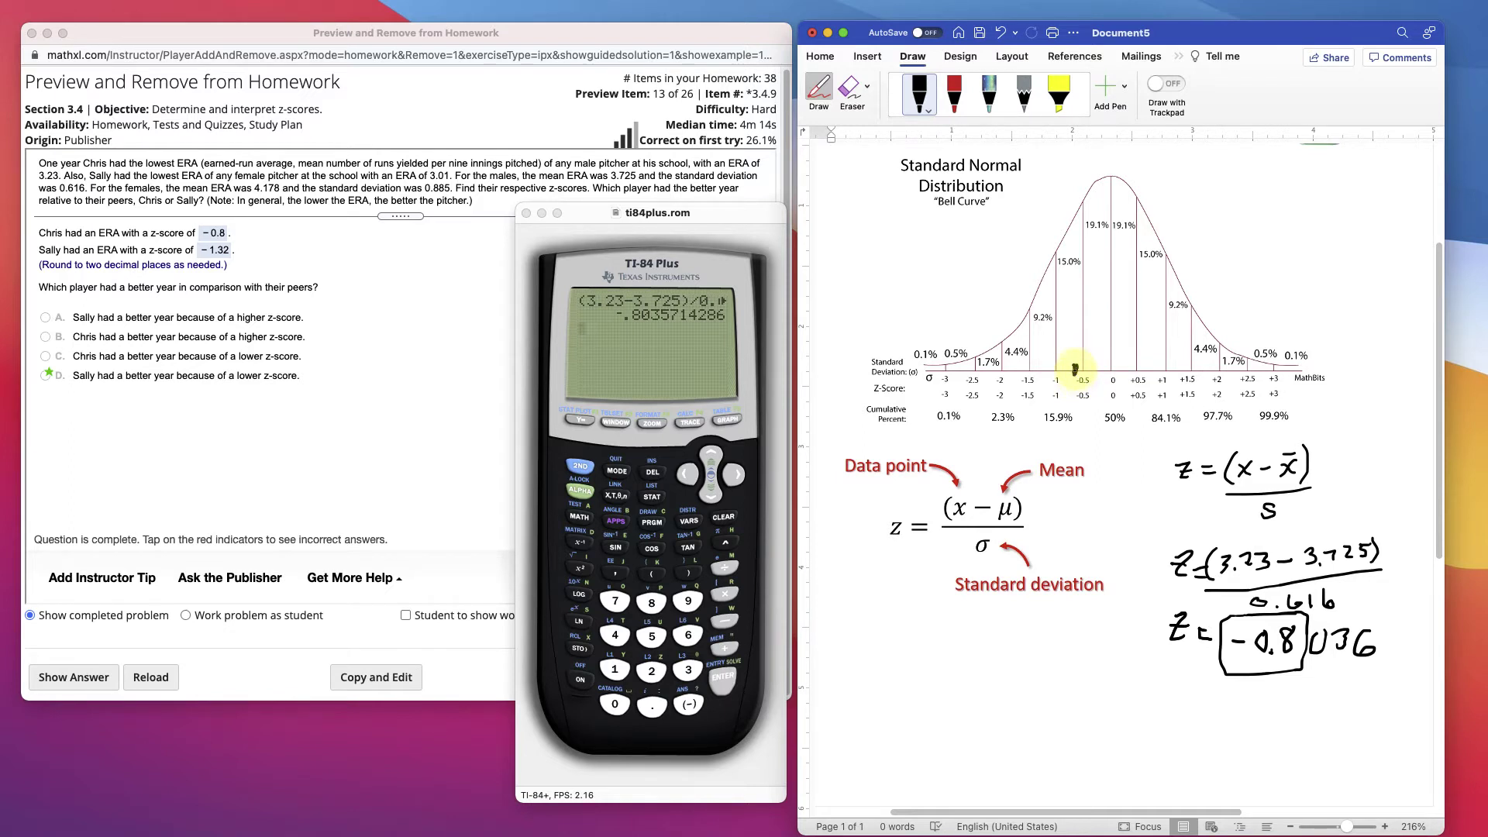
{"action": "left_click_drag", "start_coordinate": [1066, 366], "coordinate": [1067, 375]}
Handwrite z = (3.01 − 4.178) / 0.885 in red below the printed formula and start the result line with "z ="
{"action": "left_click", "coordinate": [954, 93]}
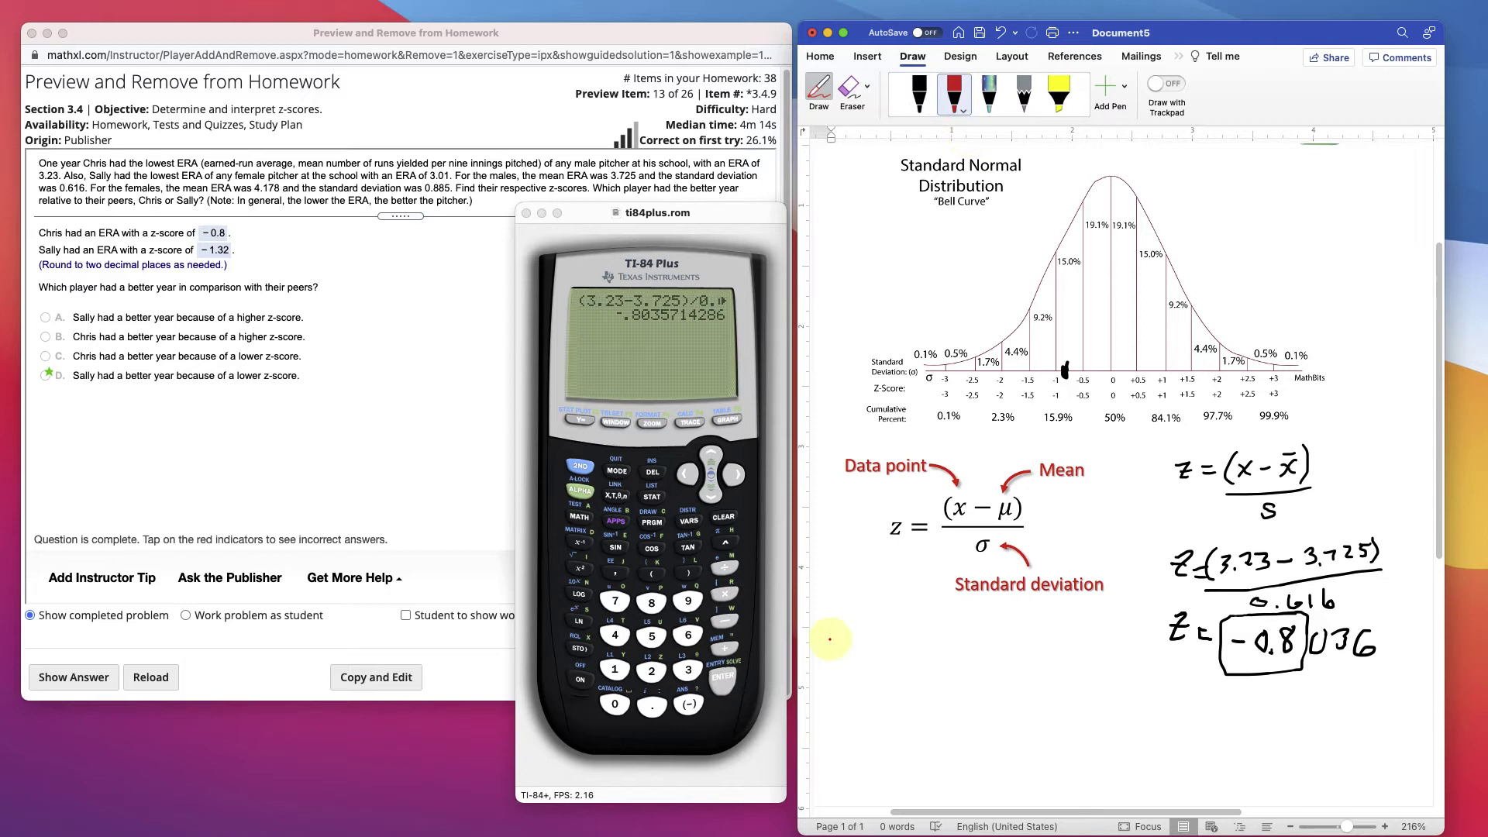
{"action": "mouse_move", "coordinate": [851, 628]}
{"action": "left_mouse_down"}
{"action": "mouse_move", "coordinate": [872, 646]}
{"action": "mouse_move", "coordinate": [922, 640]}
{"action": "left_mouse_up"}
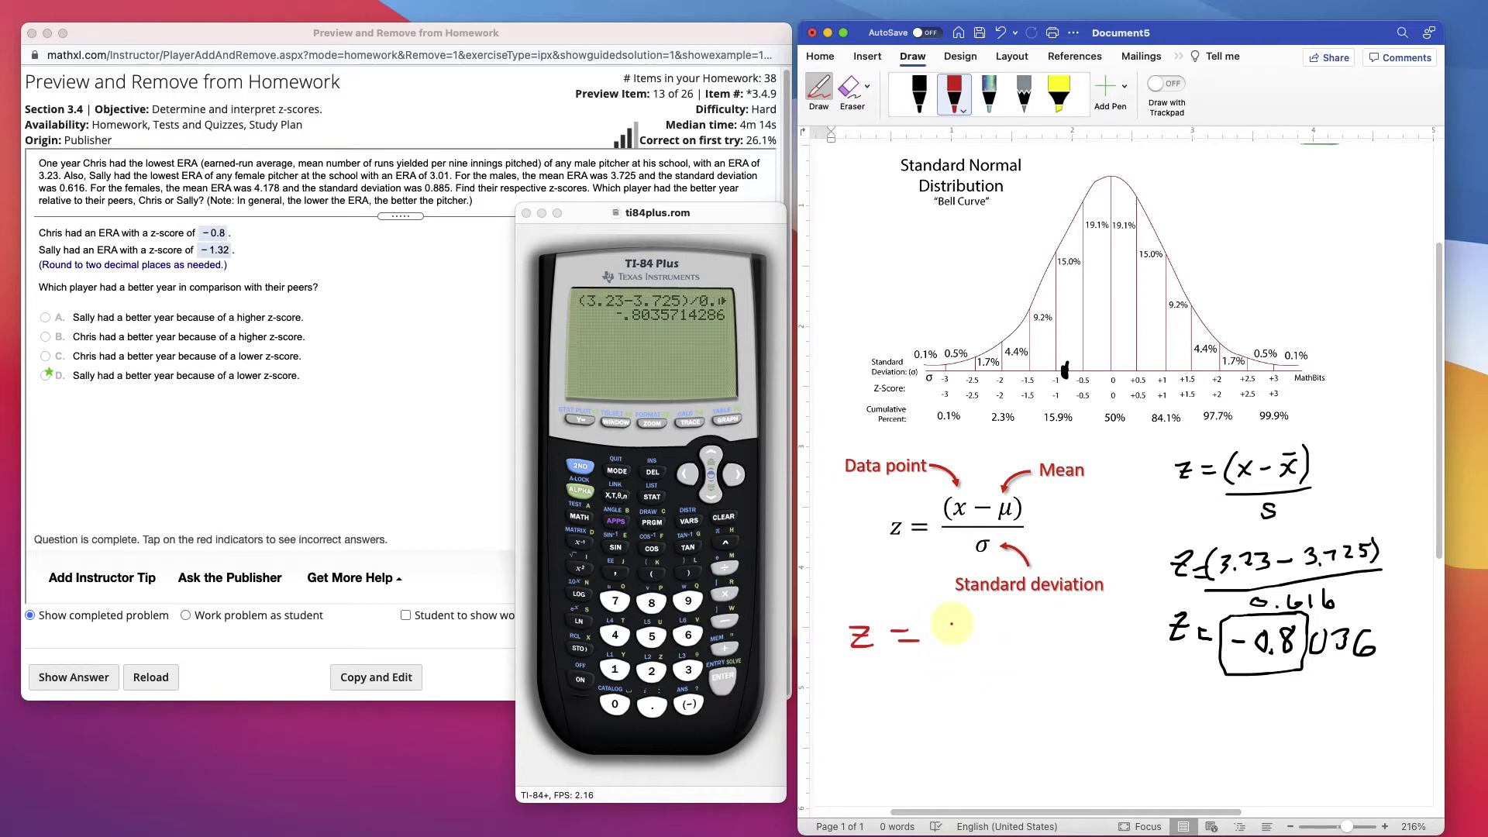
{"action": "mouse_move", "coordinate": [950, 619]}
{"action": "left_mouse_down"}
{"action": "mouse_move", "coordinate": [949, 645]}
{"action": "mouse_move", "coordinate": [1021, 634]}
{"action": "left_mouse_up"}
{"action": "left_click", "coordinate": [981, 635]}
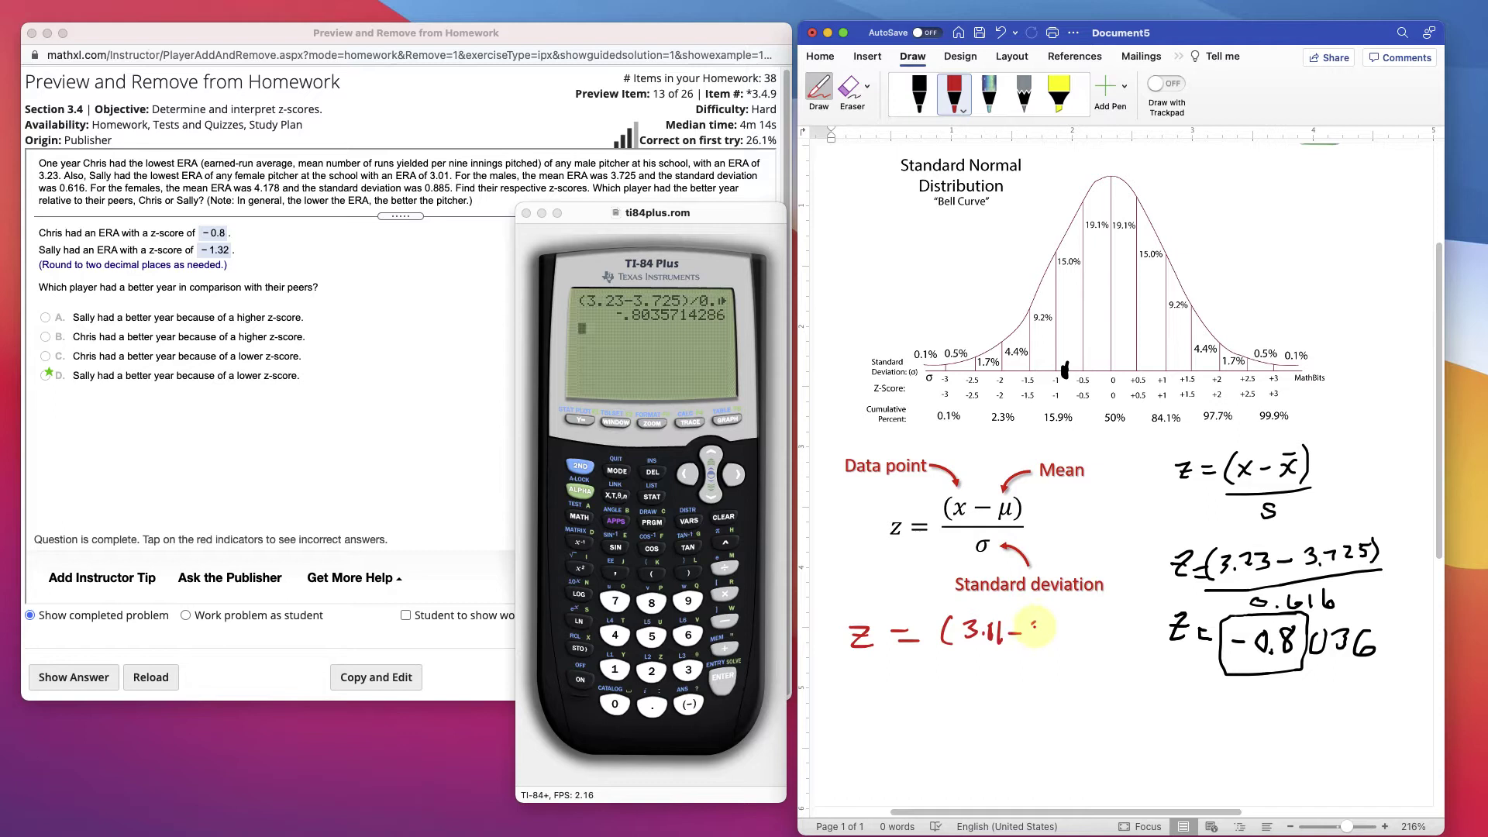
{"action": "mouse_move", "coordinate": [1034, 621]}
{"action": "left_mouse_down"}
{"action": "mouse_move", "coordinate": [1039, 640]}
{"action": "mouse_move", "coordinate": [1066, 622]}
{"action": "mouse_move", "coordinate": [1060, 640]}
{"action": "left_mouse_up"}
{"action": "left_click", "coordinate": [1045, 637]}
{"action": "mouse_move", "coordinate": [1077, 620]}
{"action": "left_mouse_down"}
{"action": "mouse_move", "coordinate": [1084, 642]}
{"action": "mouse_move", "coordinate": [927, 645]}
{"action": "left_mouse_up"}
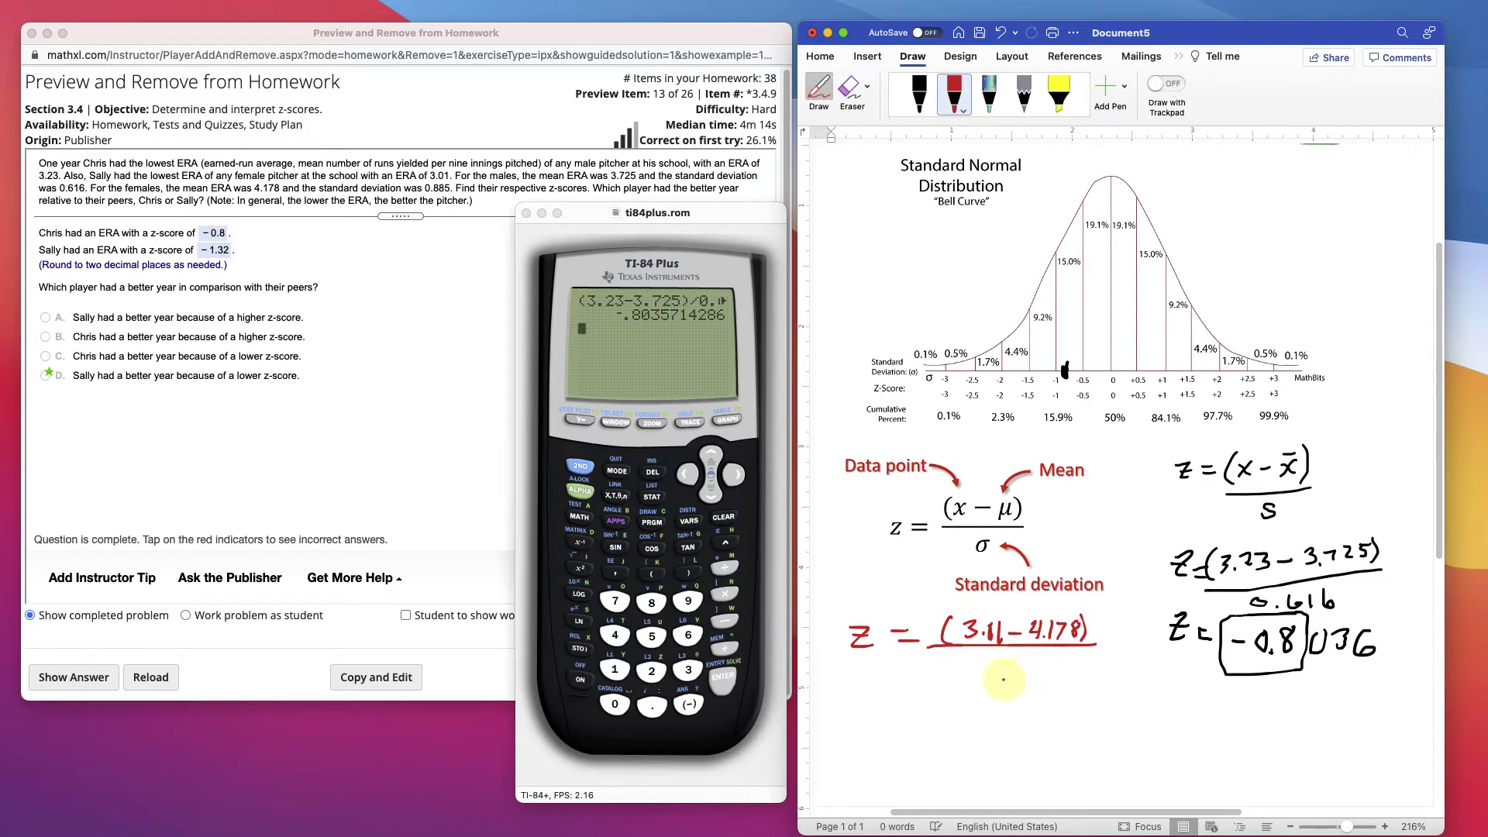
{"action": "left_click_drag", "start_coordinate": [994, 660], "coordinate": [1052, 674]}
{"action": "mouse_move", "coordinate": [846, 693]}
{"action": "left_mouse_down"}
{"action": "mouse_move", "coordinate": [871, 719]}
{"action": "mouse_move", "coordinate": [922, 715]}
{"action": "left_mouse_up"}
On the TI-84 Plus calculator, enter the second numerator (3.01-4.178)
{"action": "left_click", "coordinate": [661, 709]}
{"action": "type", "text": "(3"}
{"action": "left_click", "coordinate": [658, 708]}
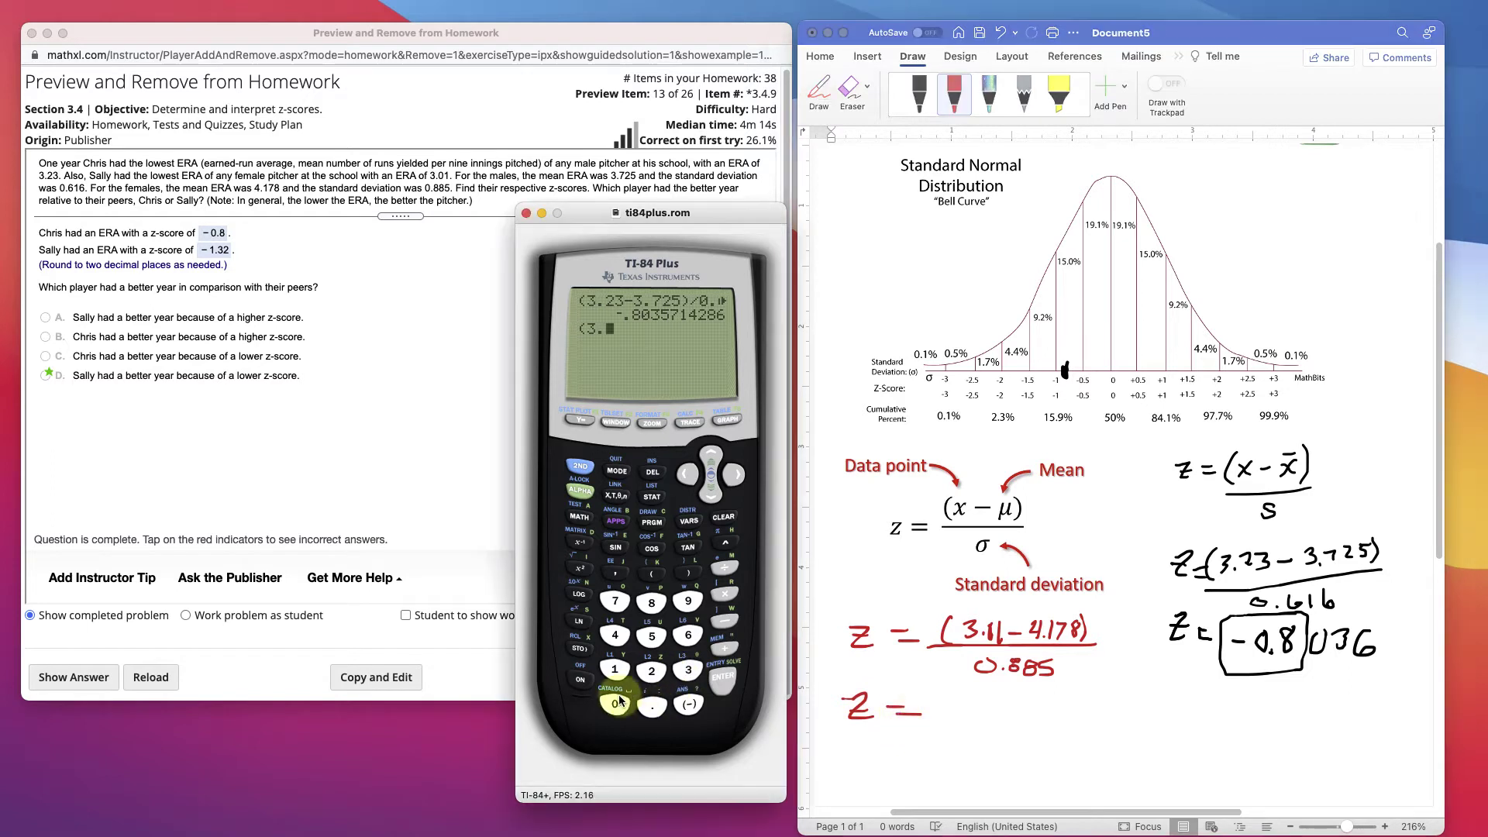
{"action": "left_click", "coordinate": [615, 703]}
{"action": "left_click", "coordinate": [613, 669]}
{"action": "left_click", "coordinate": [725, 620]}
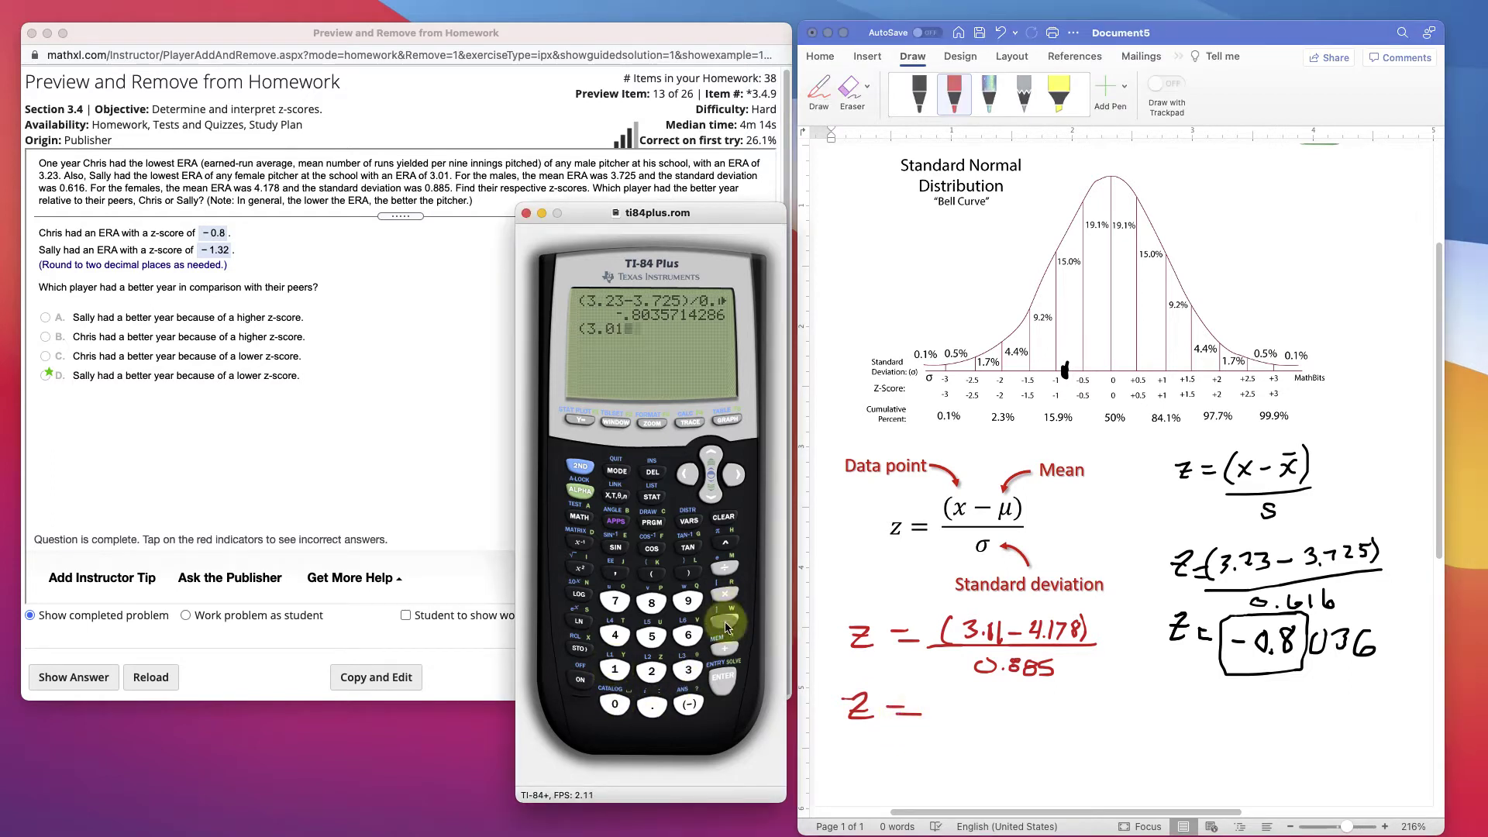
{"action": "left_click", "coordinate": [615, 635]}
{"action": "left_click", "coordinate": [651, 706]}
{"action": "left_click", "coordinate": [616, 669]}
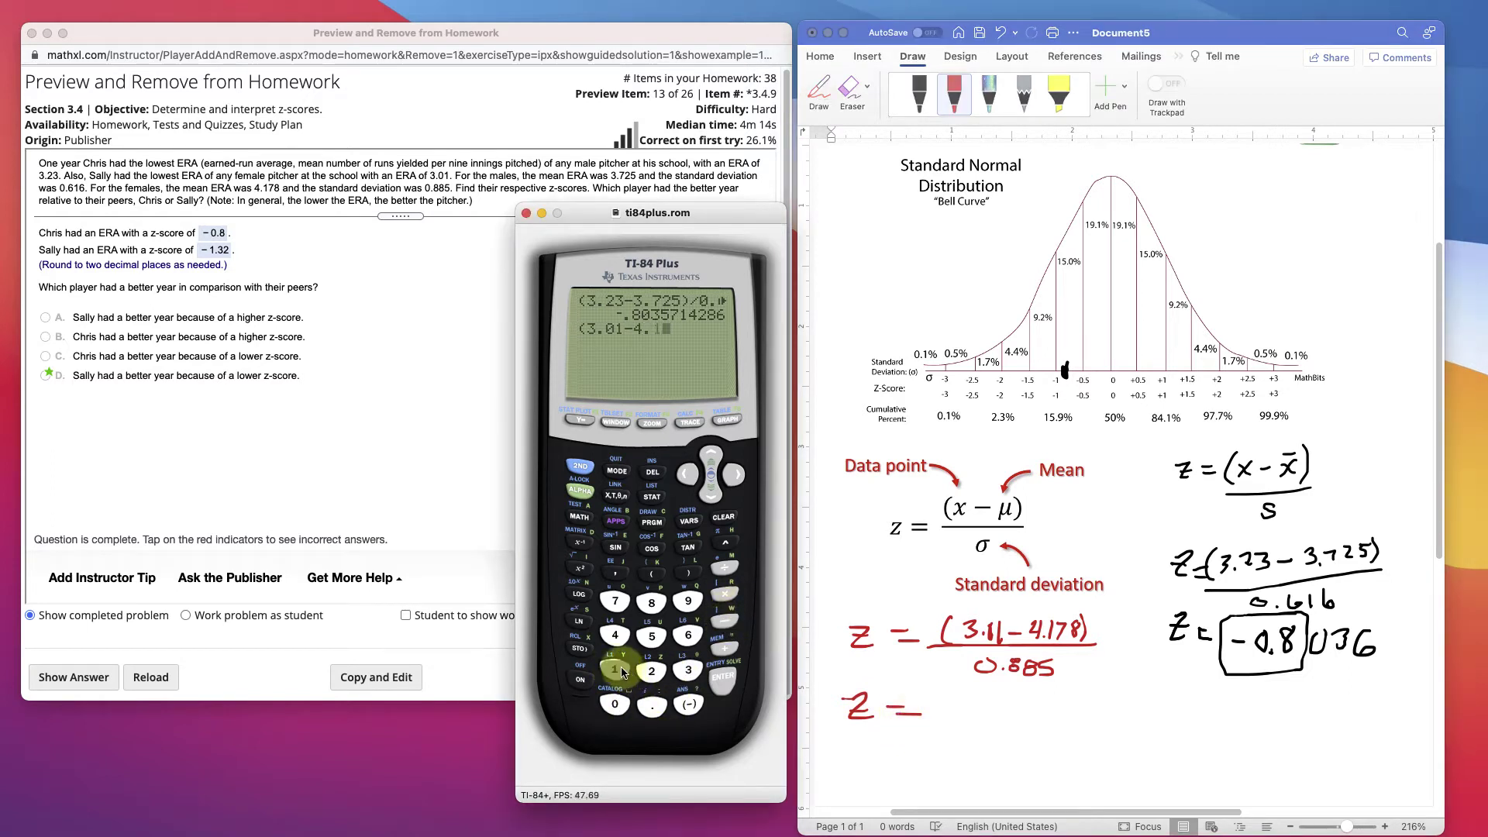
{"action": "left_click", "coordinate": [614, 601]}
{"action": "left_click", "coordinate": [649, 604]}
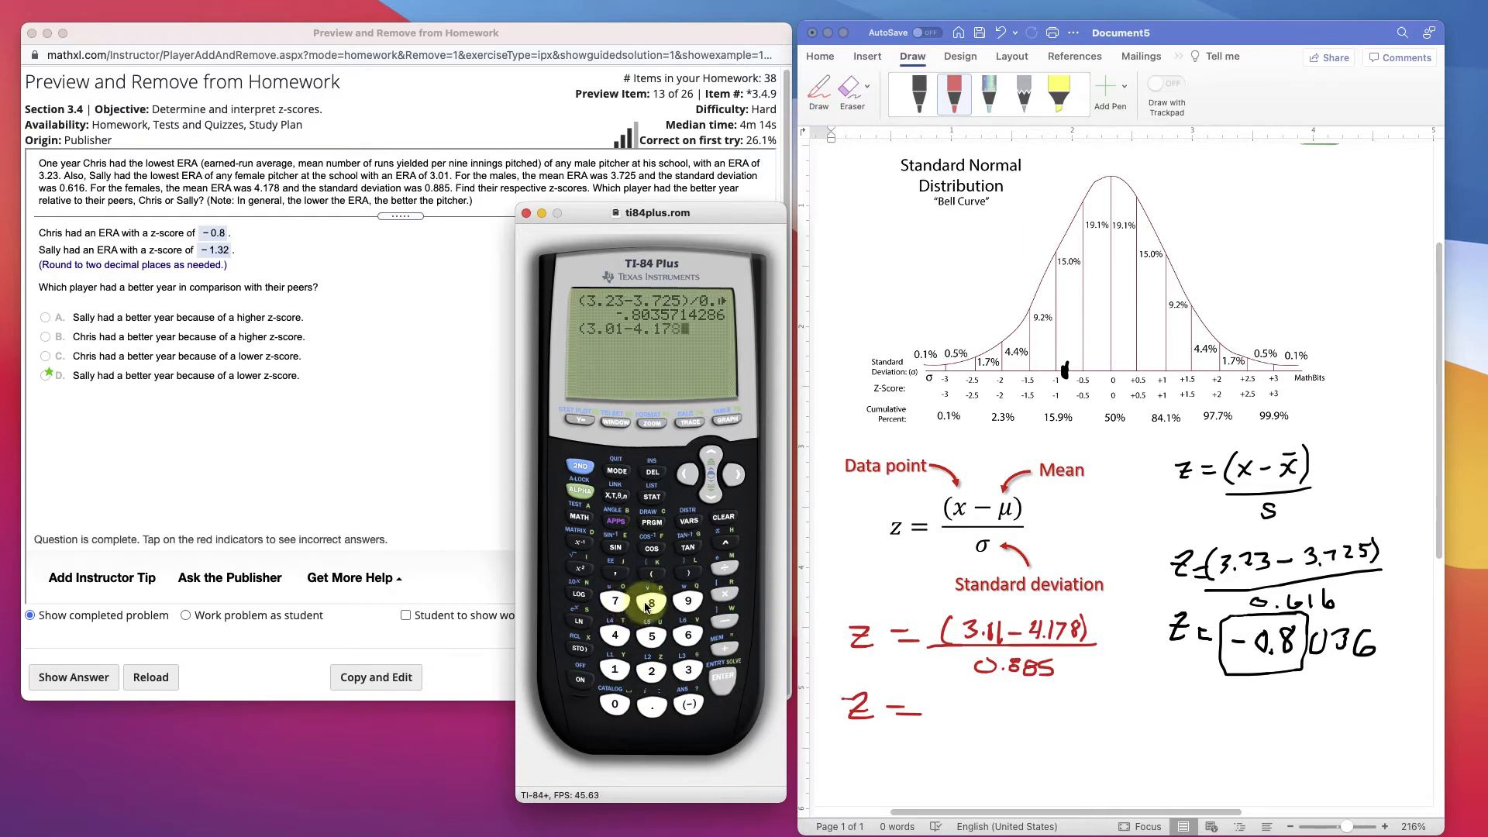
{"action": "left_click", "coordinate": [688, 573]}
Divide the second numerator by .885 and evaluate the expression
{"action": "left_click", "coordinate": [724, 569]}
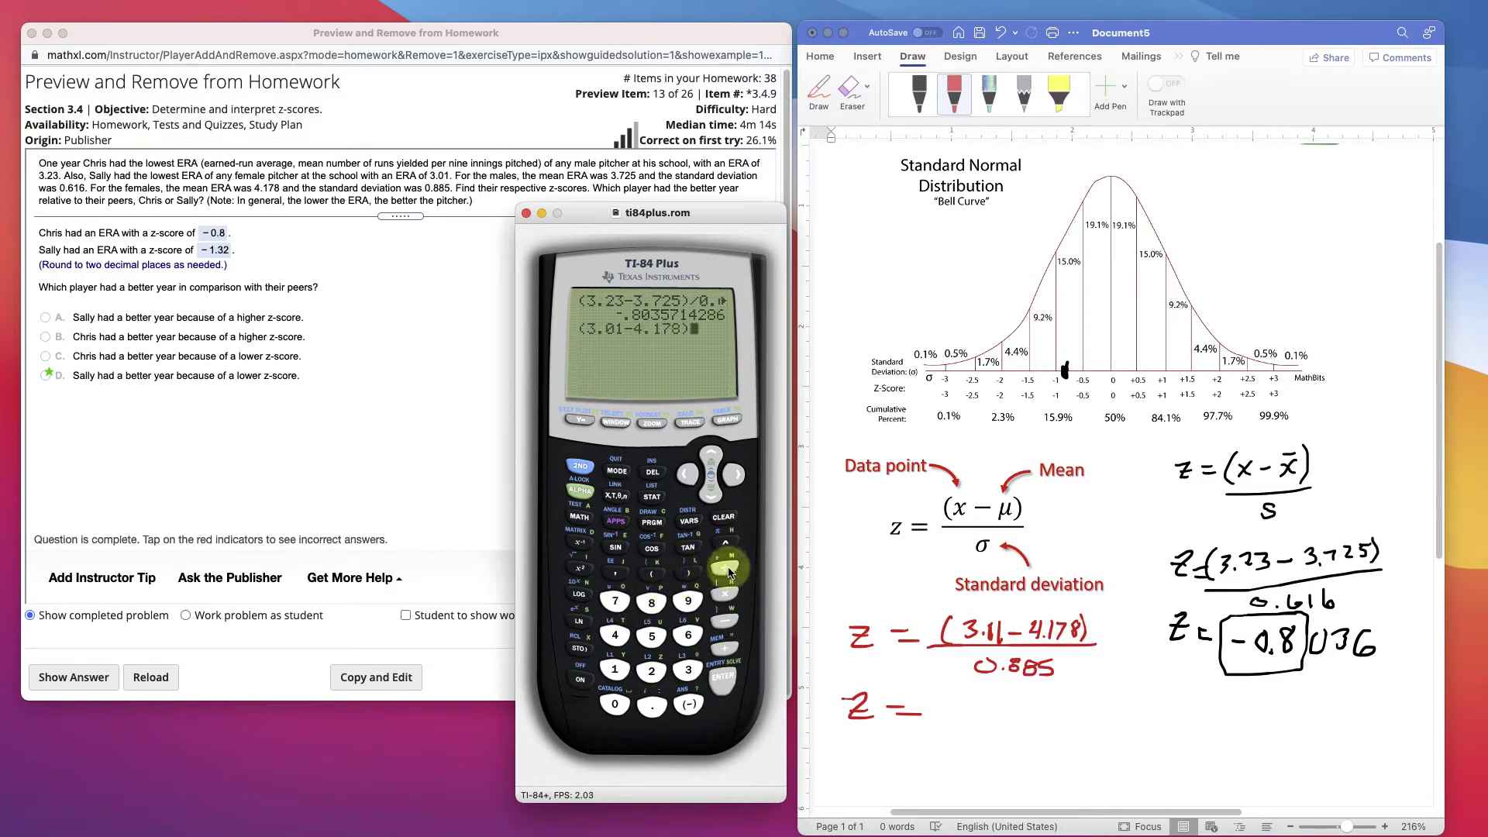
{"action": "left_click", "coordinate": [652, 705]}
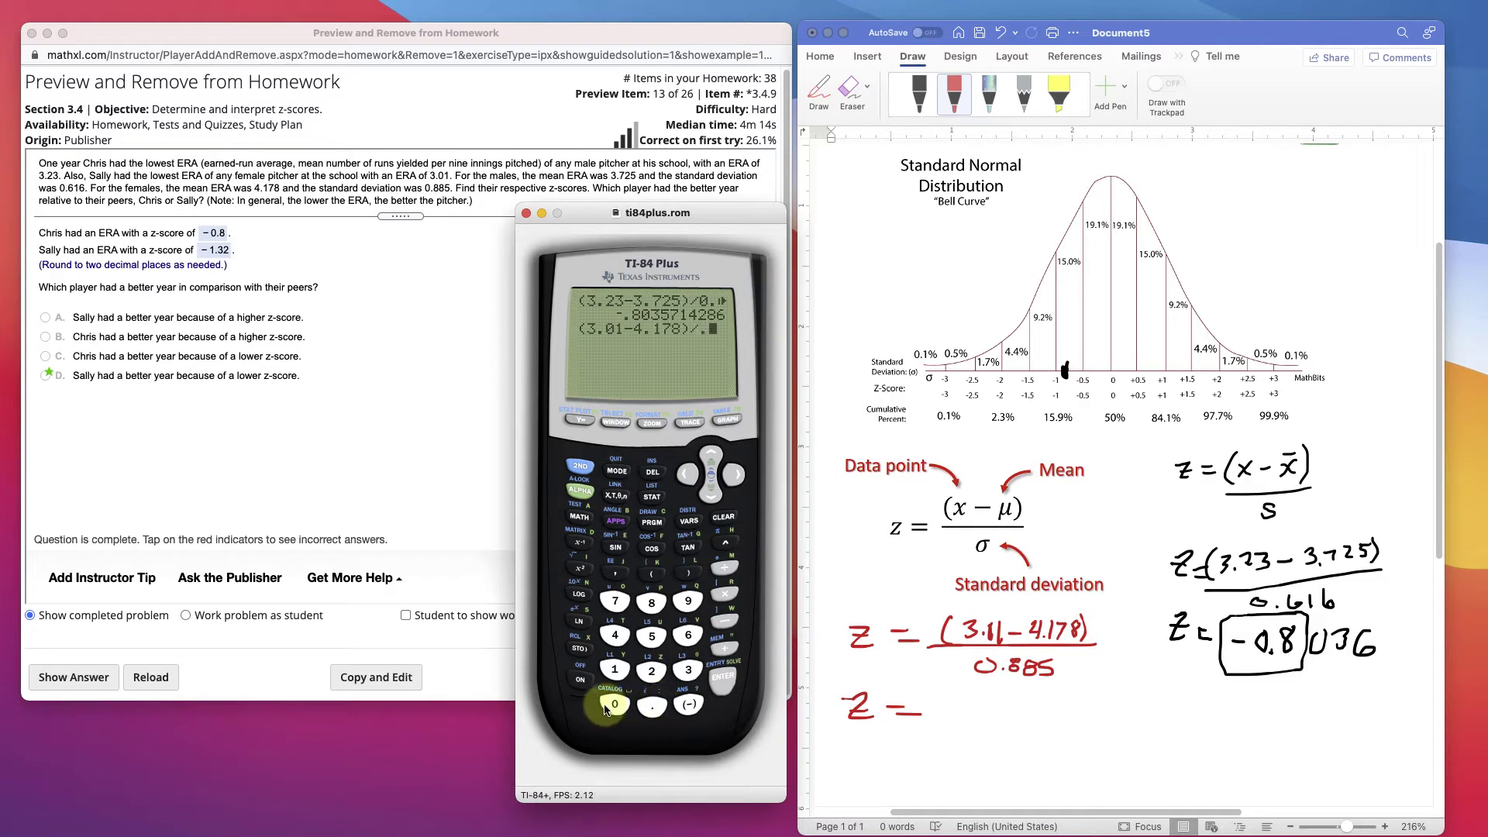
{"action": "left_click", "coordinate": [649, 603]}
{"action": "left_click", "coordinate": [647, 605]}
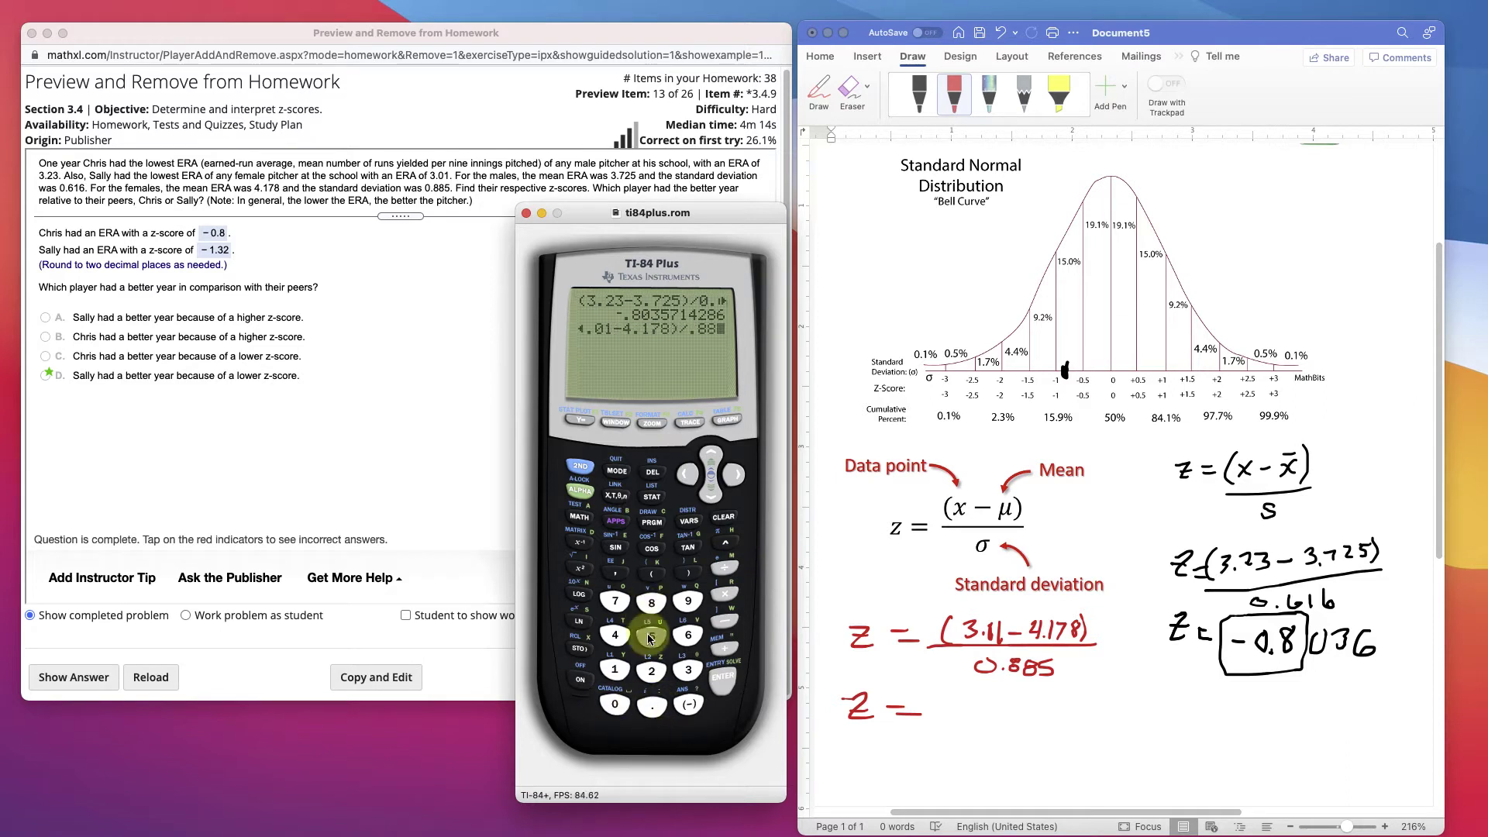
{"action": "left_click", "coordinate": [650, 635]}
{"action": "left_click", "coordinate": [719, 678]}
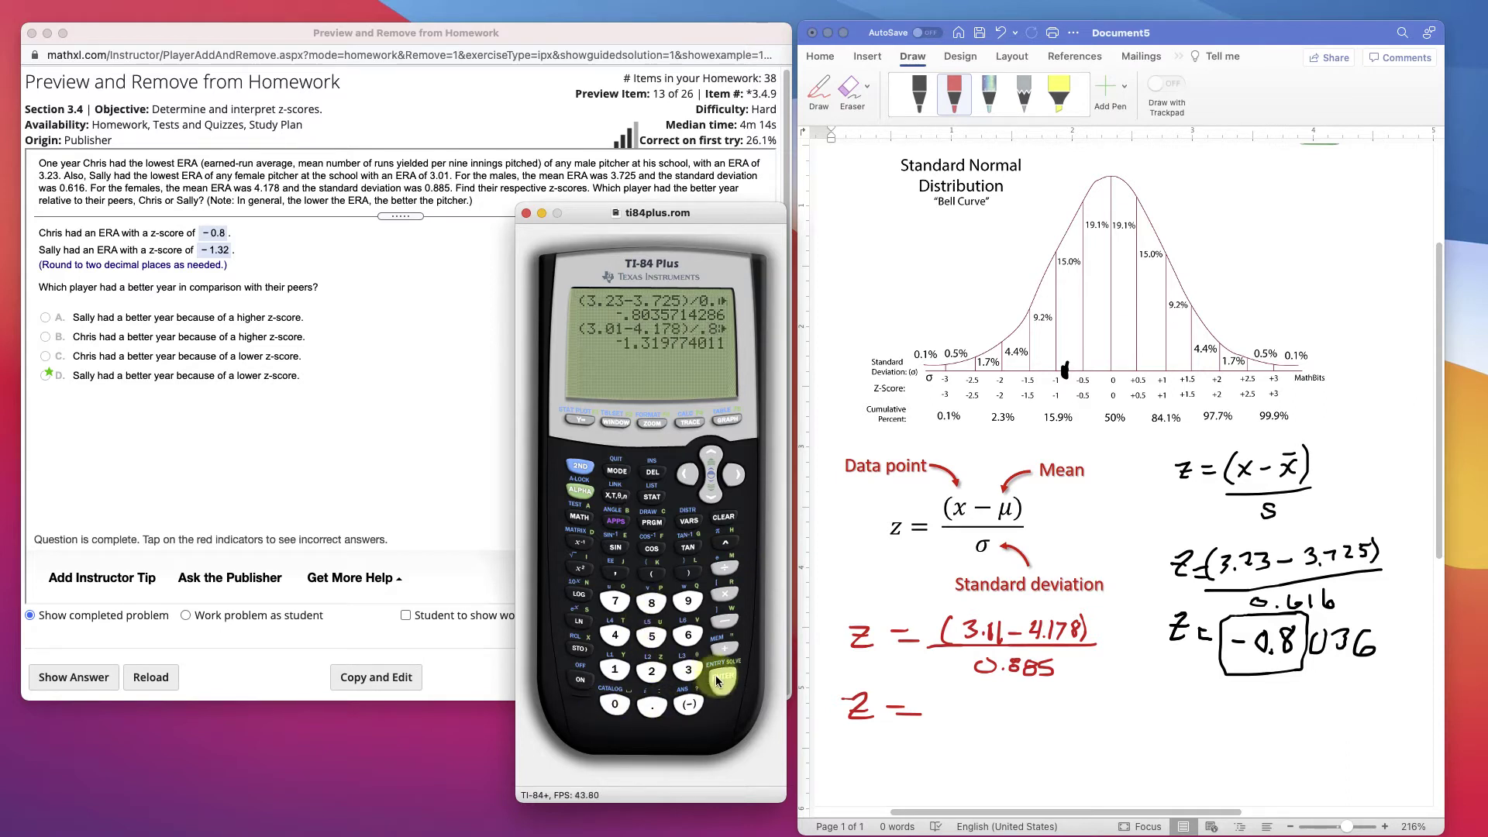
Back in Word, handwrite −1.3198 in red as the second result and draw a box around −1.3
{"action": "left_click", "coordinate": [930, 720]}
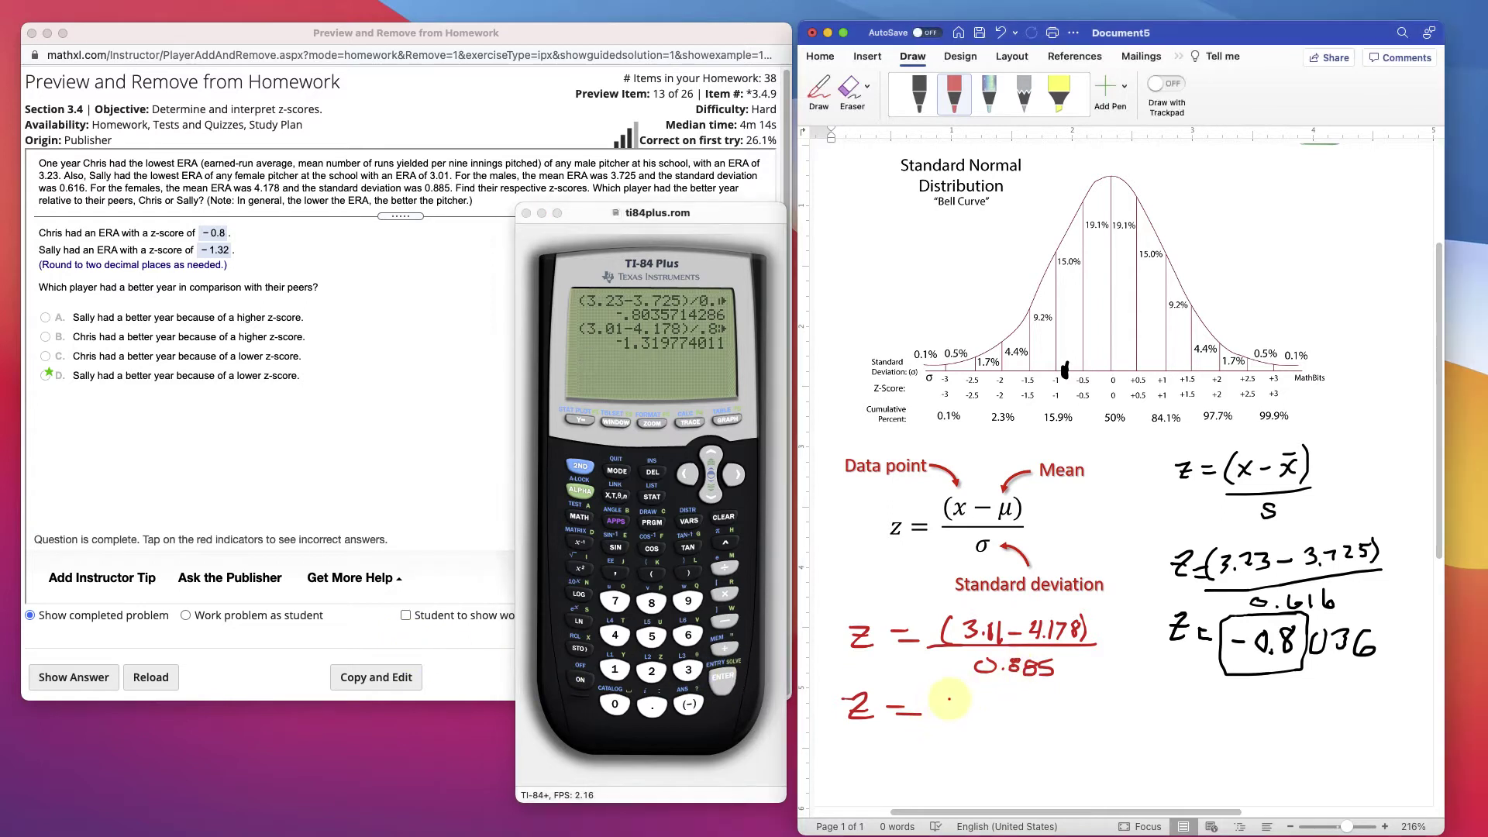
{"action": "mouse_move", "coordinate": [947, 700]}
{"action": "left_mouse_down"}
{"action": "mouse_move", "coordinate": [1052, 709]}
{"action": "mouse_move", "coordinate": [1073, 683]}
{"action": "left_mouse_up"}
{"action": "left_click", "coordinate": [986, 706]}
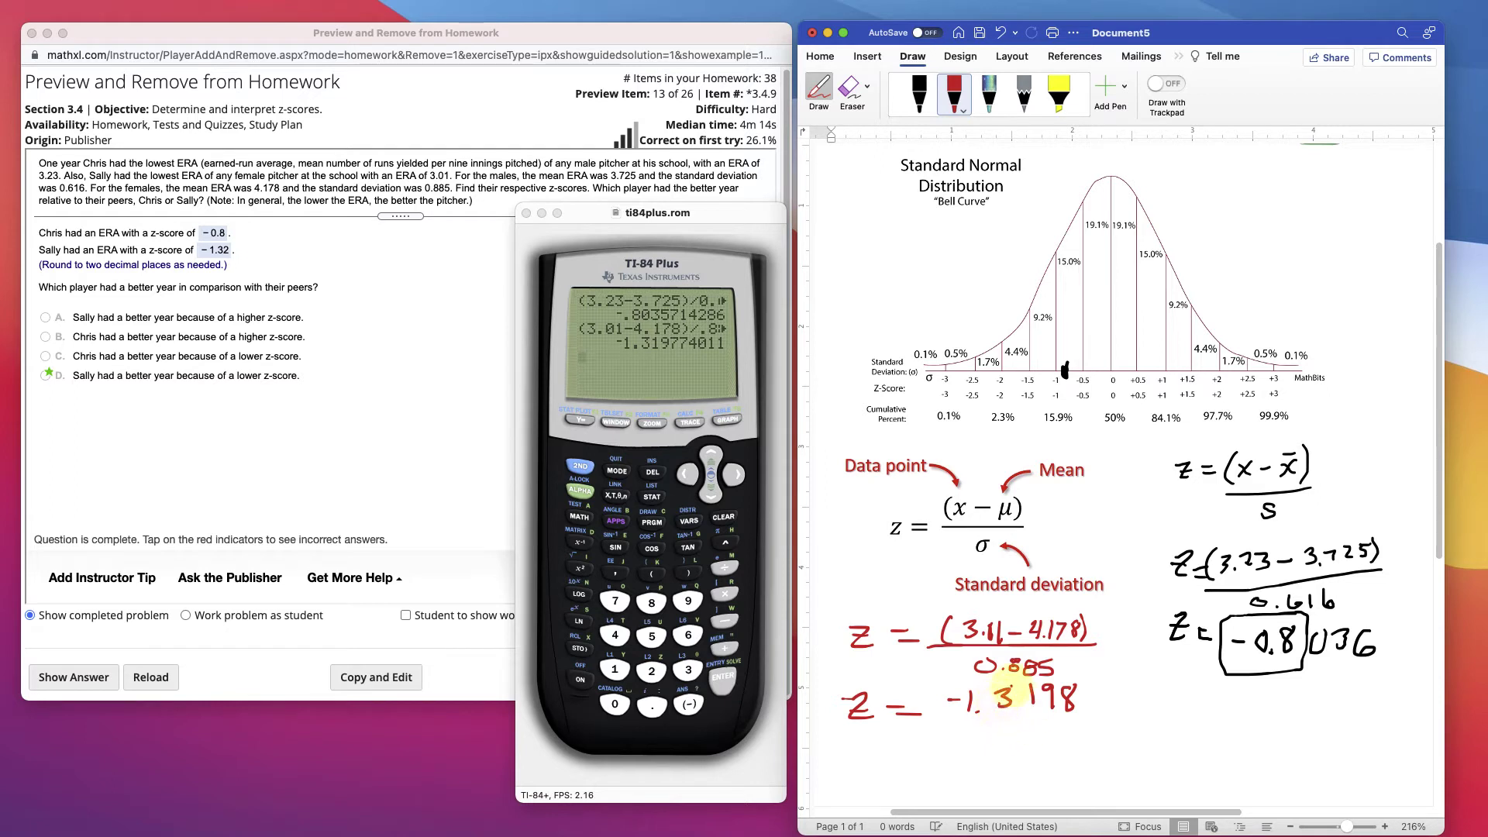
{"action": "mouse_move", "coordinate": [1011, 679]}
{"action": "left_mouse_down"}
{"action": "mouse_move", "coordinate": [935, 681]}
{"action": "mouse_move", "coordinate": [935, 720]}
{"action": "mouse_move", "coordinate": [1022, 727]}
{"action": "mouse_move", "coordinate": [1000, 679]}
{"action": "left_mouse_up"}
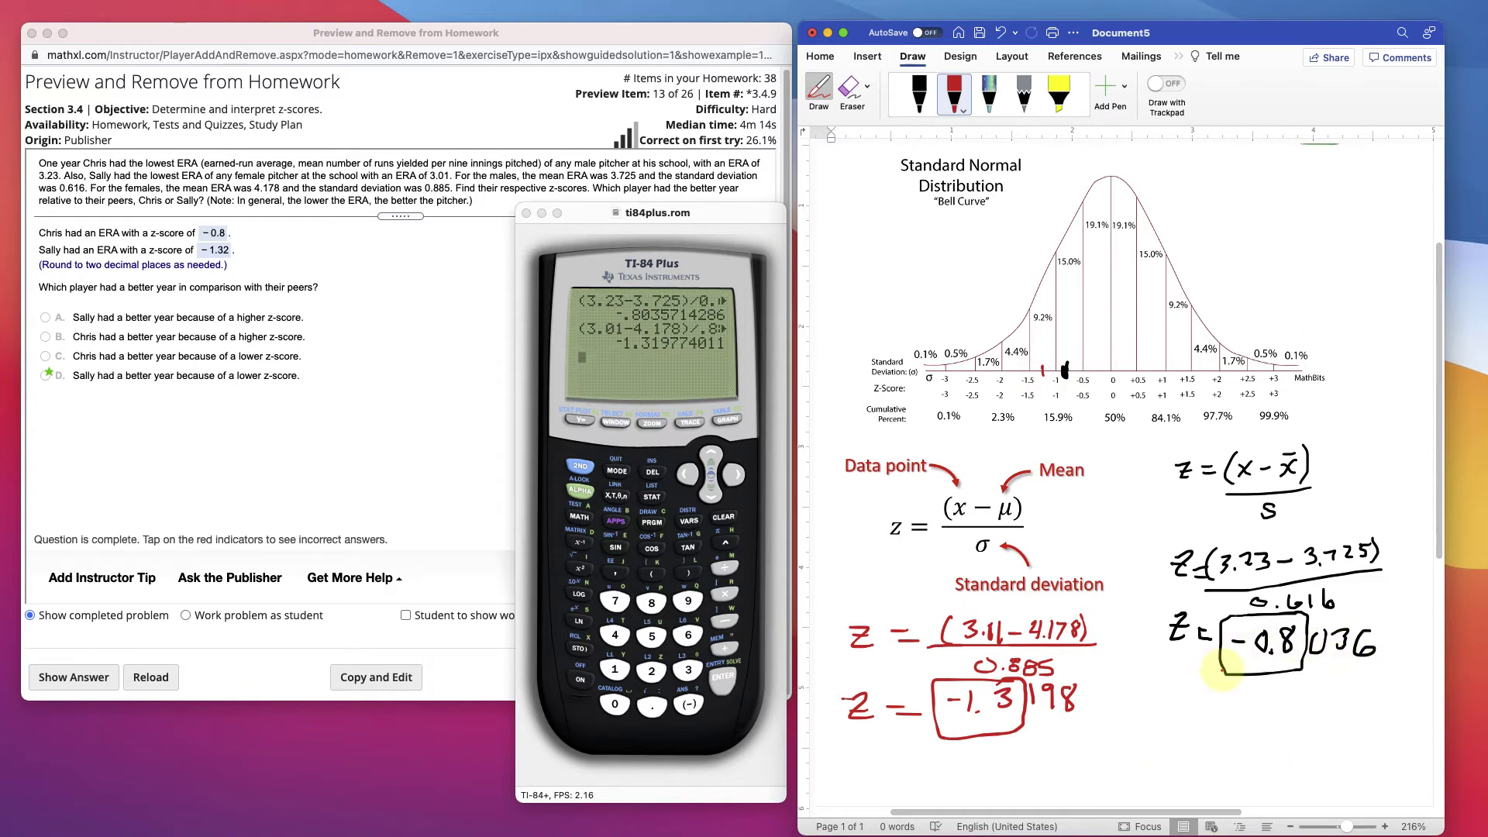
Emphasize both boxed z-scores with red strokes and retouch the red mark between −1.5 and −1 on the bell curve's axis
{"action": "mouse_move", "coordinate": [1220, 671]}
{"action": "left_mouse_down"}
{"action": "mouse_move", "coordinate": [1325, 678]}
{"action": "mouse_move", "coordinate": [1338, 628]}
{"action": "mouse_move", "coordinate": [1323, 599]}
{"action": "mouse_move", "coordinate": [1220, 613]}
{"action": "mouse_move", "coordinate": [1213, 676]}
{"action": "left_mouse_up"}
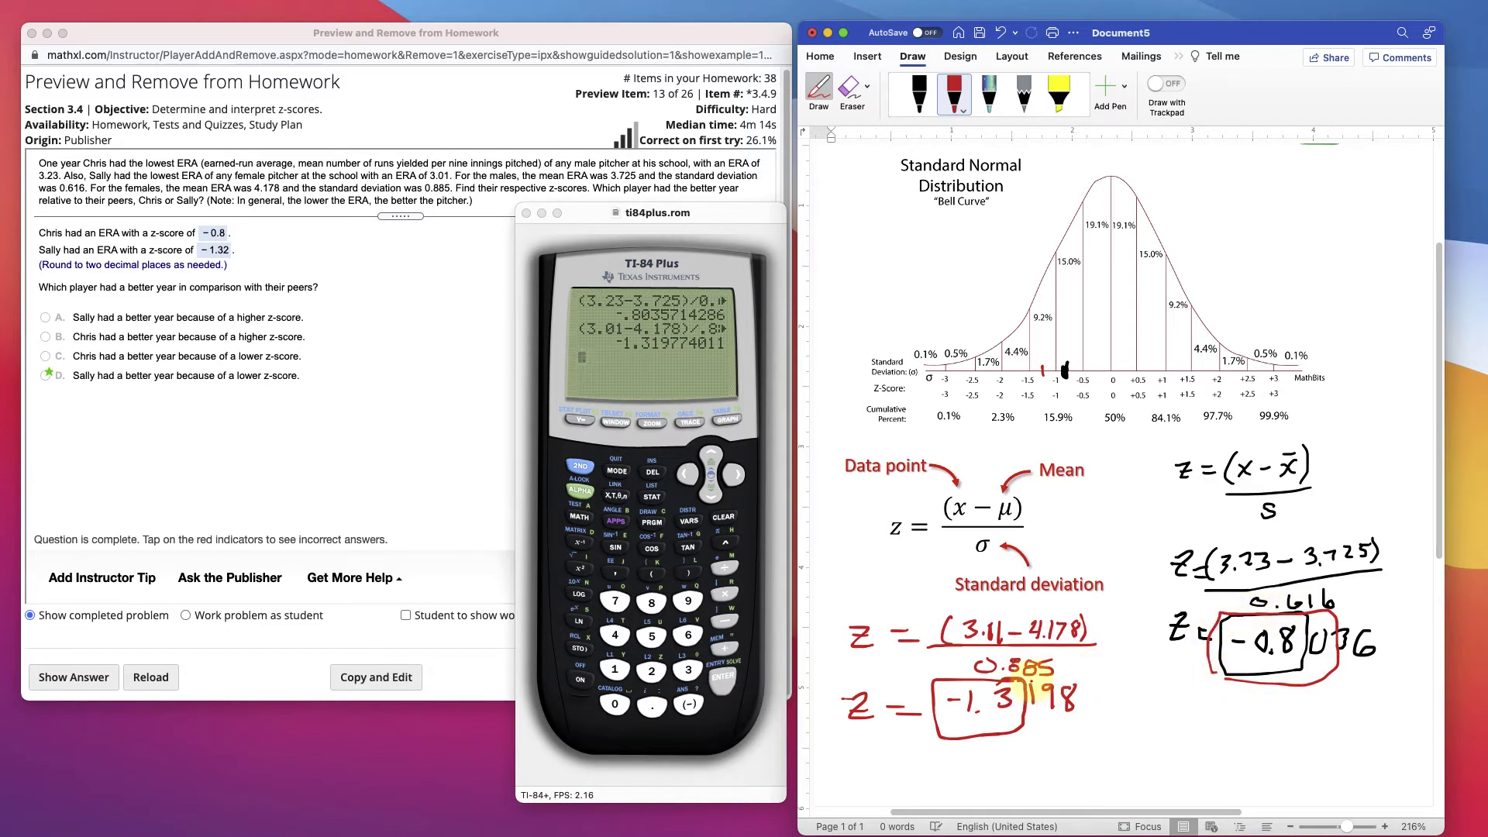
{"action": "mouse_move", "coordinate": [1037, 686]}
{"action": "left_mouse_down"}
{"action": "mouse_move", "coordinate": [1034, 732]}
{"action": "mouse_move", "coordinate": [1030, 720]}
{"action": "left_mouse_up"}
{"action": "left_click", "coordinate": [1048, 368]}
{"action": "left_click", "coordinate": [1043, 369]}
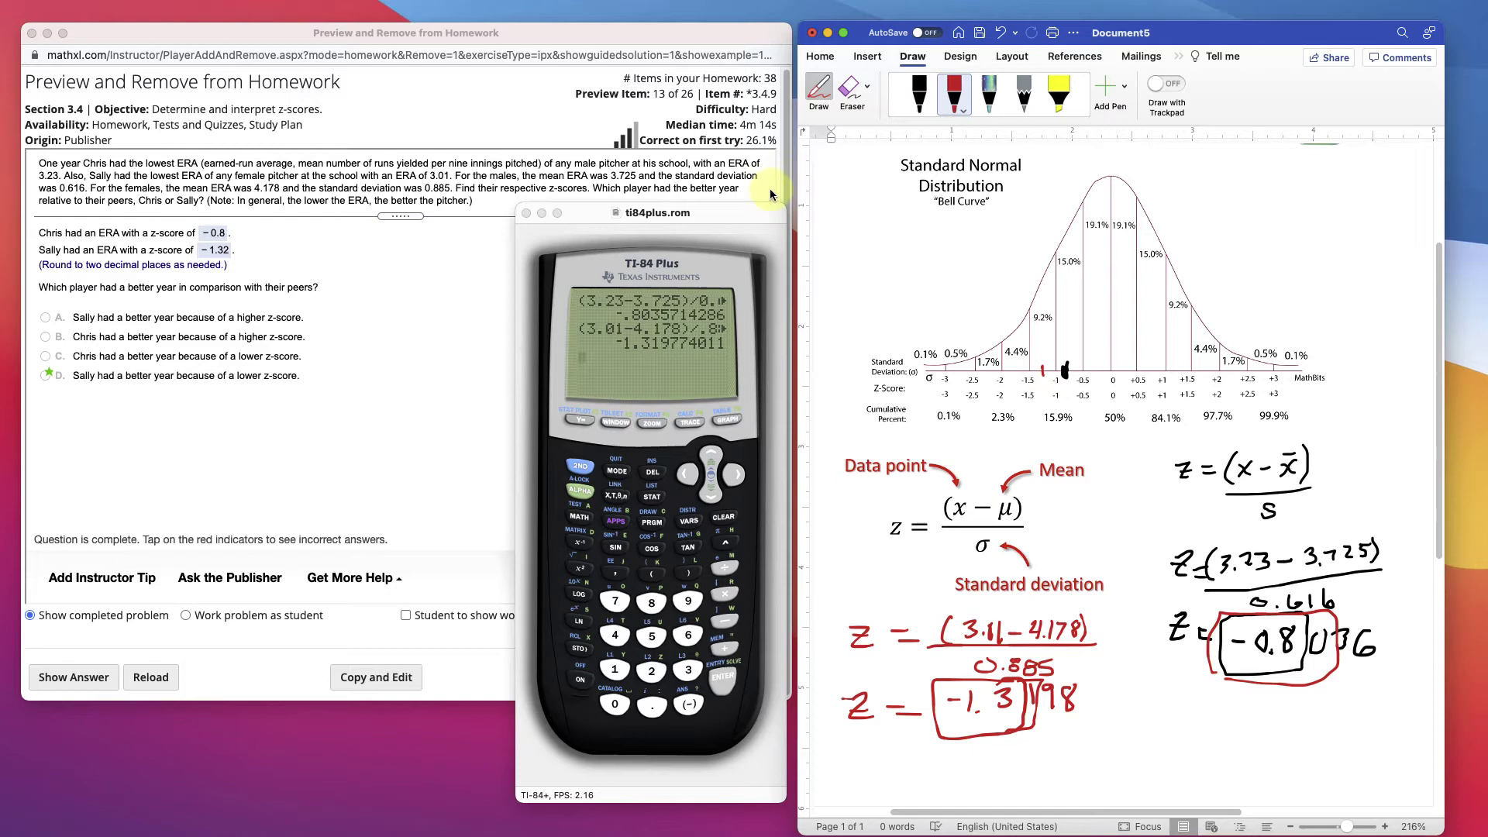
Switch from the calculator to the StatCrunch data table and move its window up to show more rows
{"action": "left_click_drag", "start_coordinate": [653, 230], "coordinate": [605, 248]}
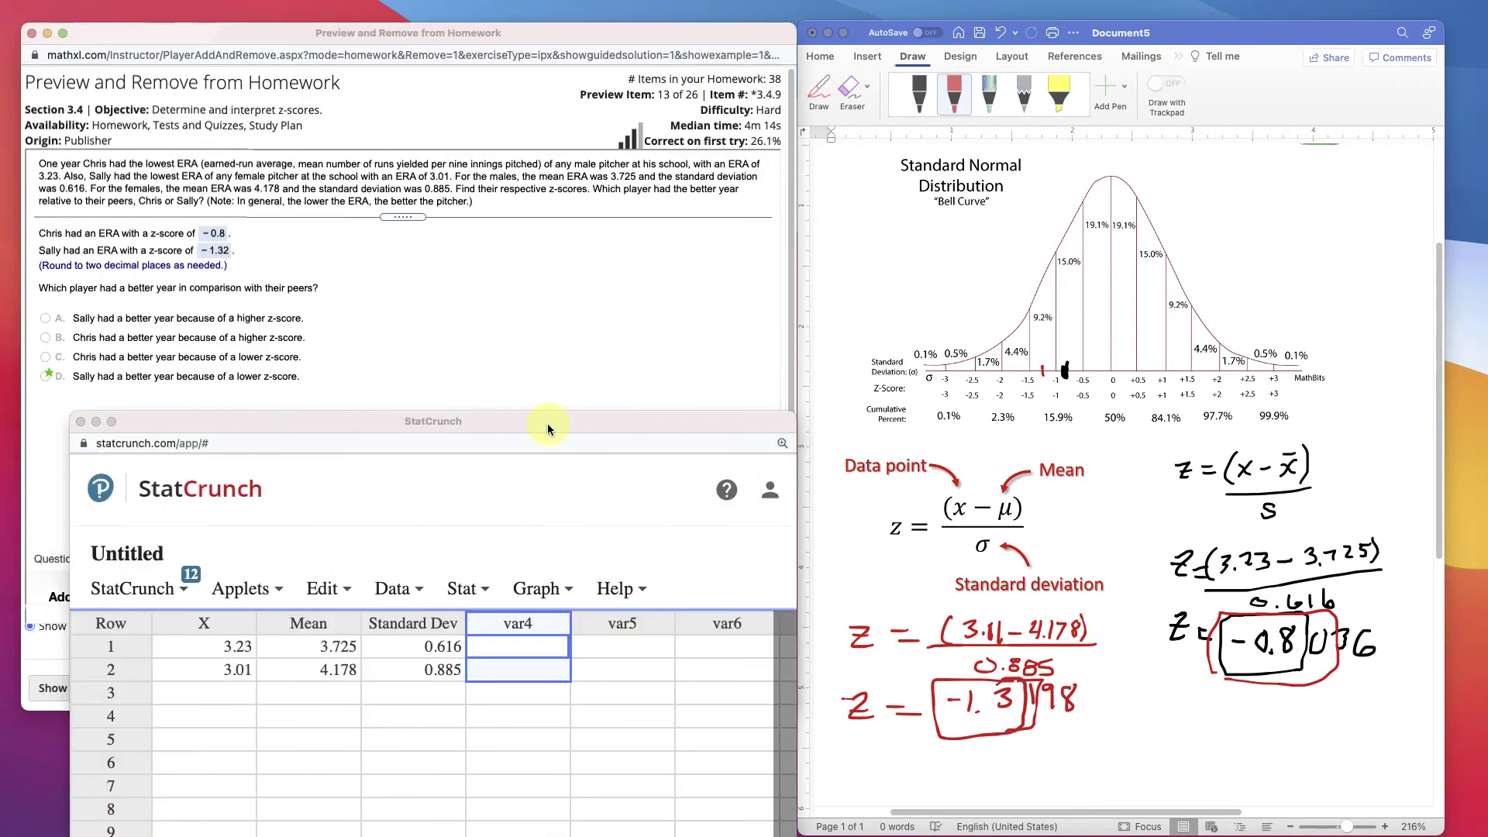
{"action": "left_click_drag", "start_coordinate": [547, 423], "coordinate": [544, 325]}
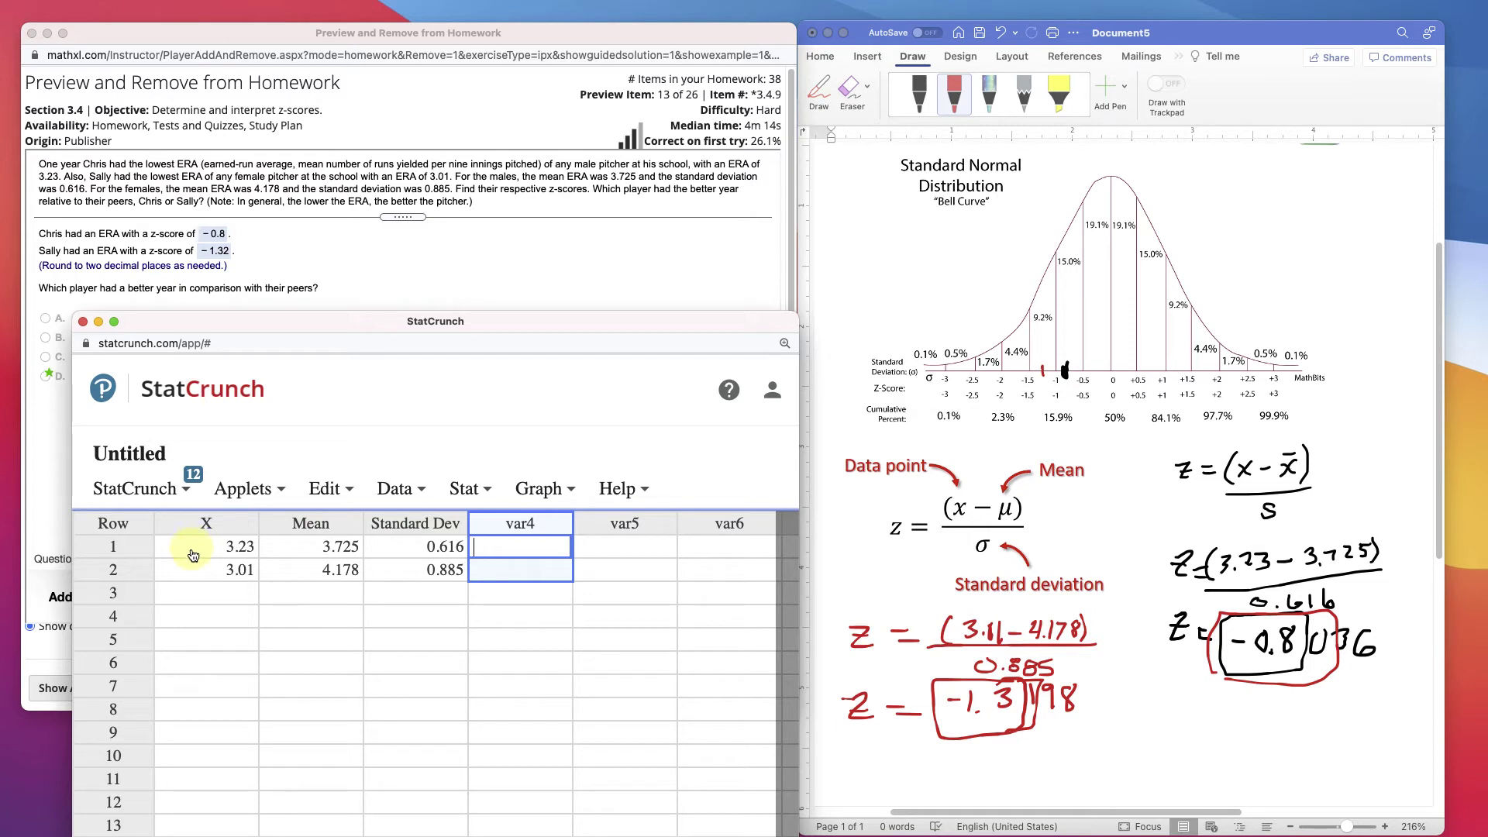
Start a computed expression for the data table and build its numerator as (X-Mean) from the X and Mean columns
{"action": "left_click", "coordinate": [397, 493]}
{"action": "mouse_move", "coordinate": [422, 724]}
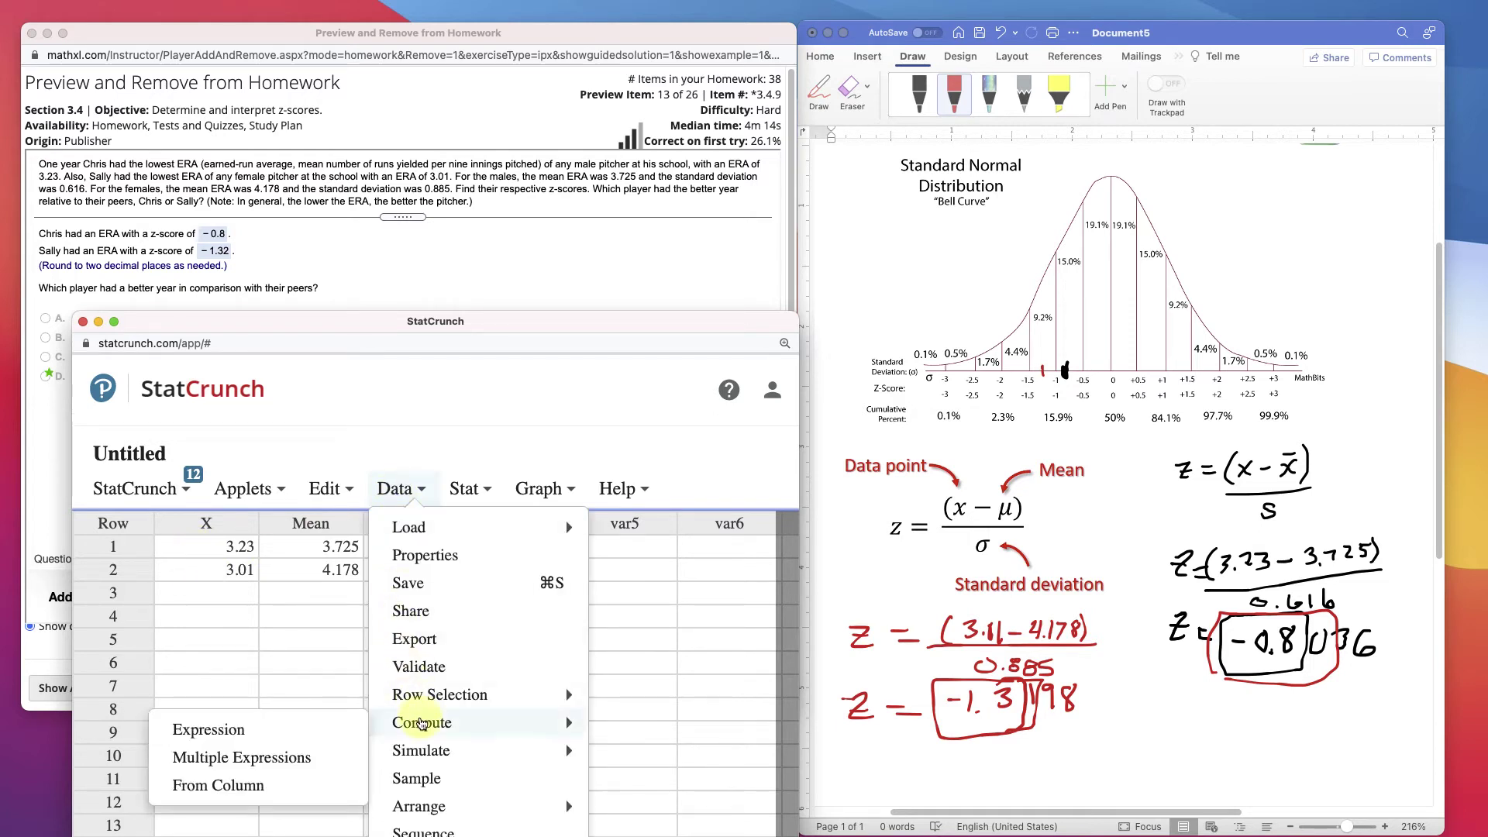
{"action": "left_click", "coordinate": [246, 733]}
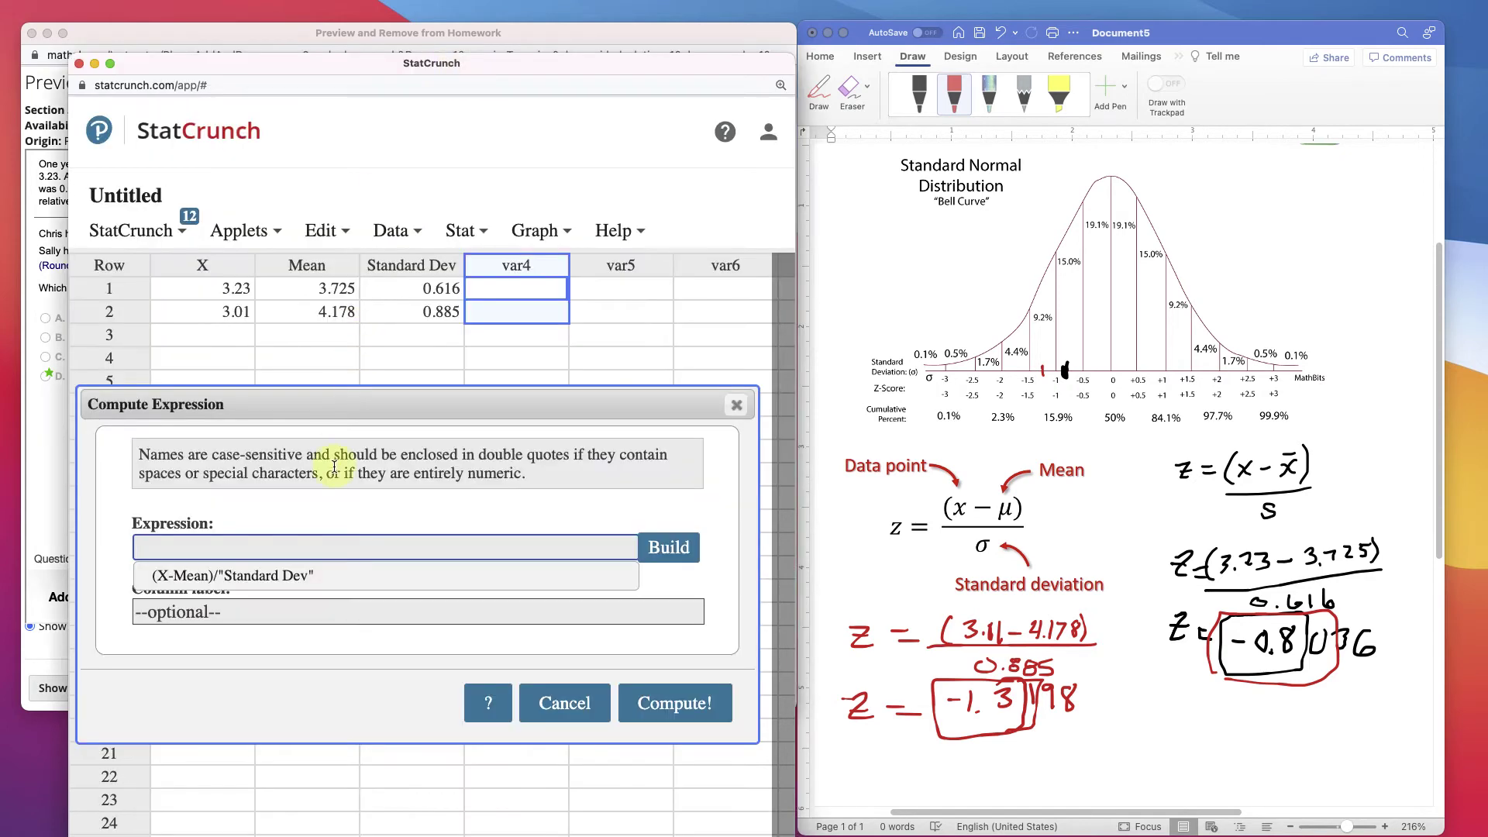
{"action": "left_click", "coordinate": [701, 523]}
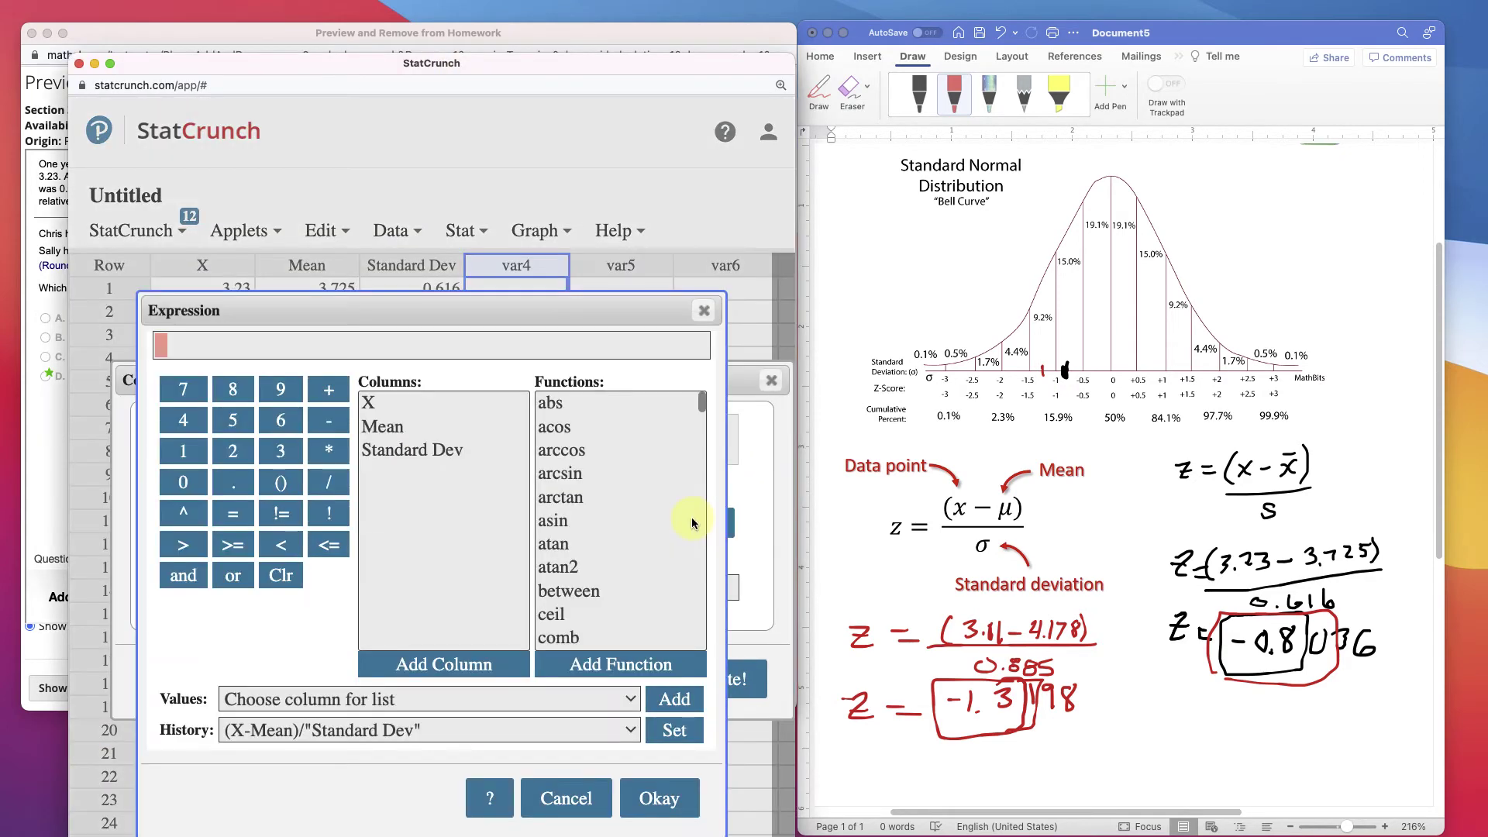
{"action": "left_click", "coordinate": [277, 485]}
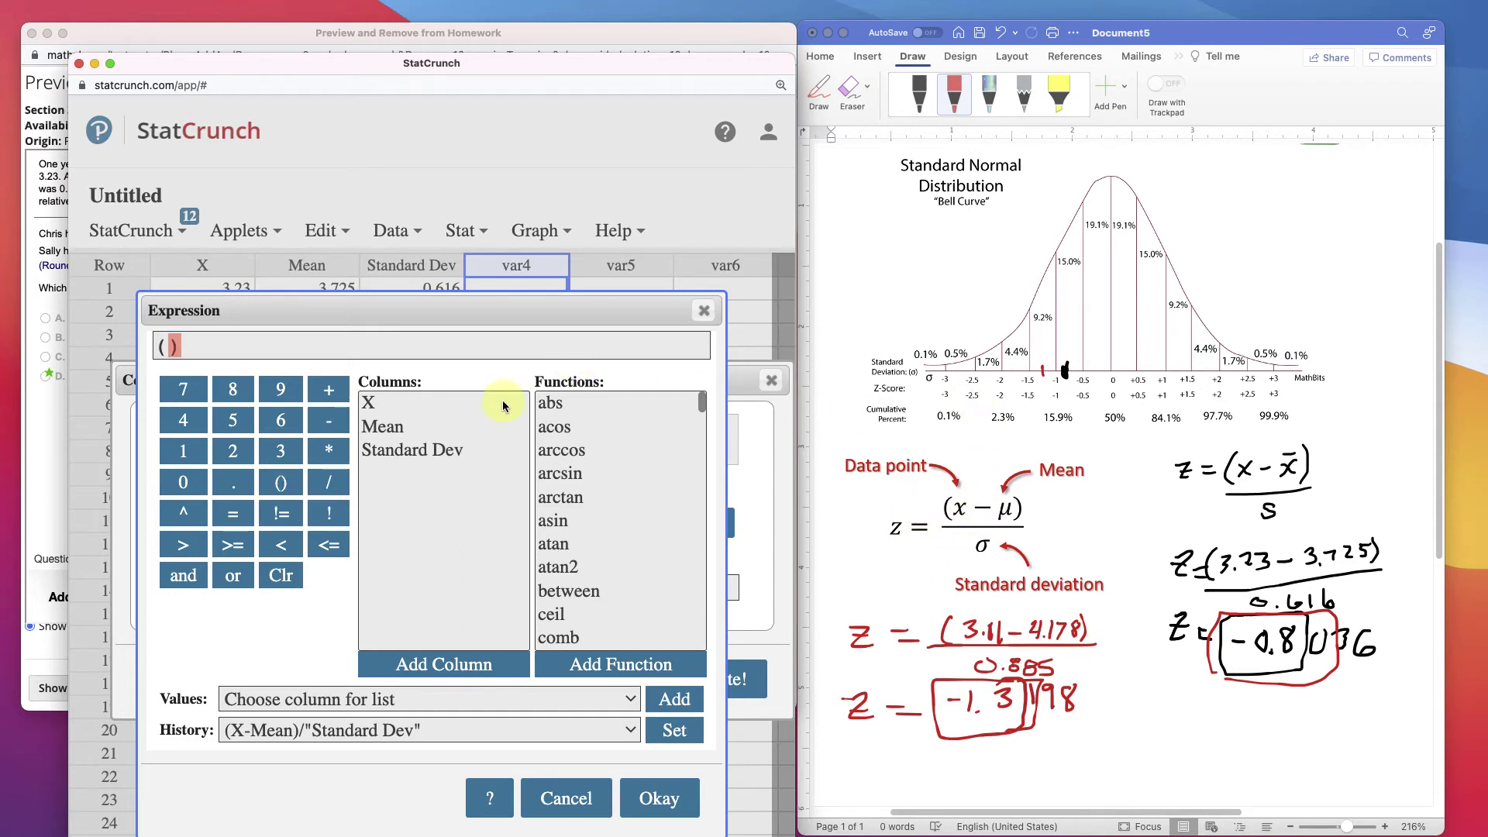
{"action": "left_click", "coordinate": [378, 403]}
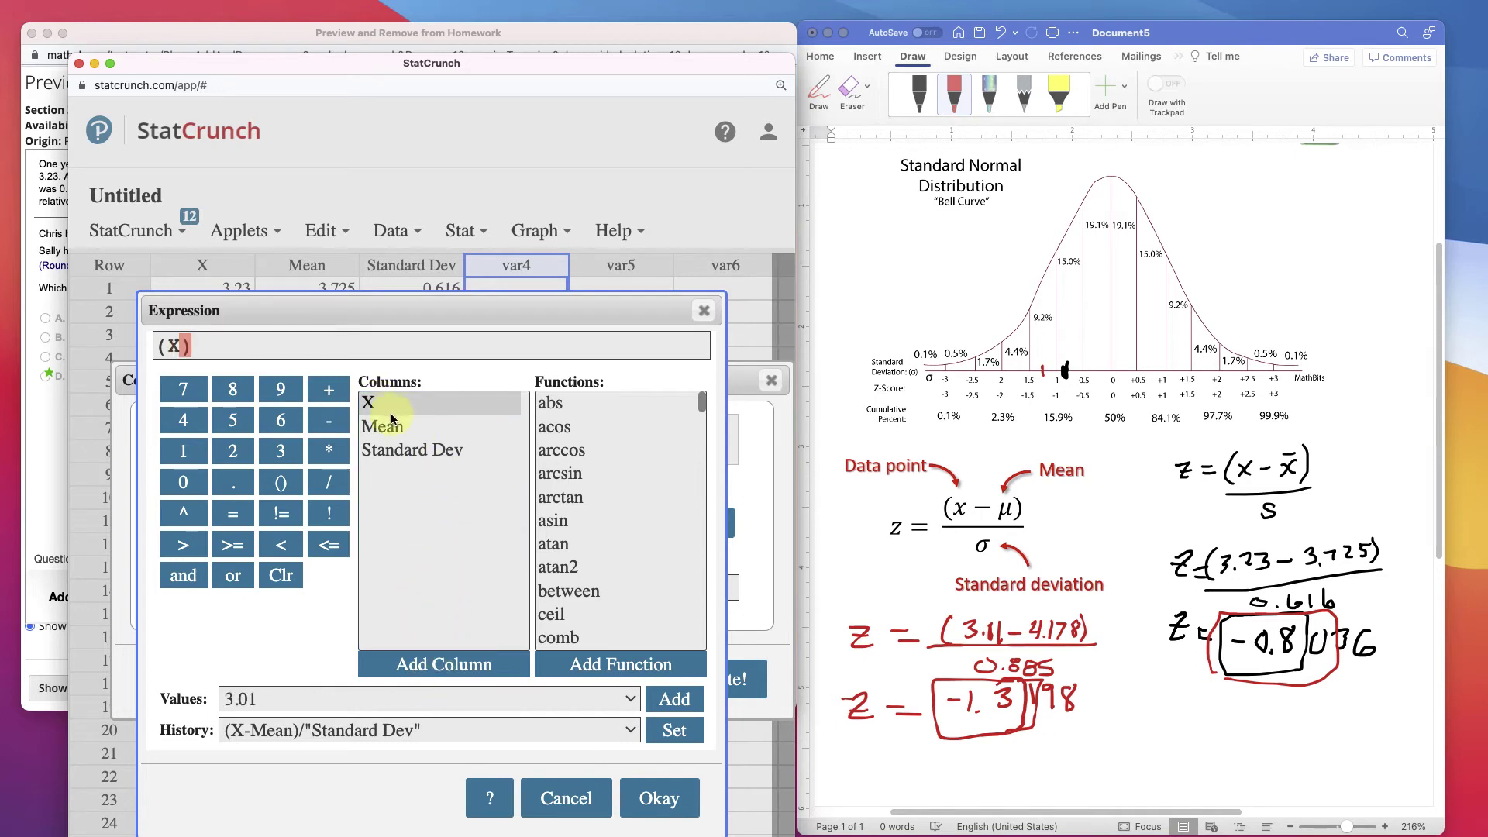
{"action": "left_click", "coordinate": [328, 420]}
{"action": "left_click", "coordinate": [383, 427]}
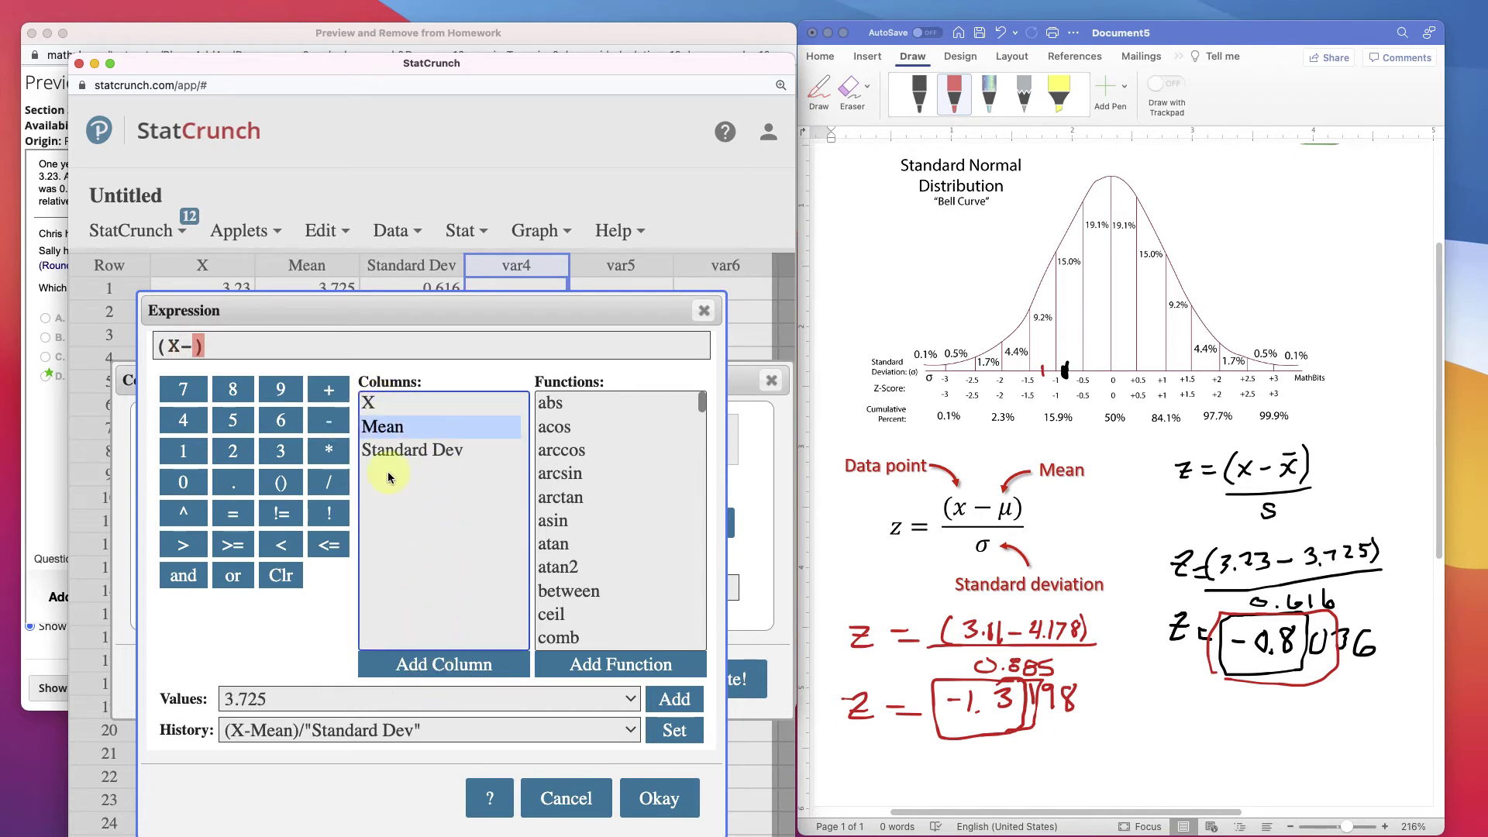
{"action": "left_click", "coordinate": [445, 665]}
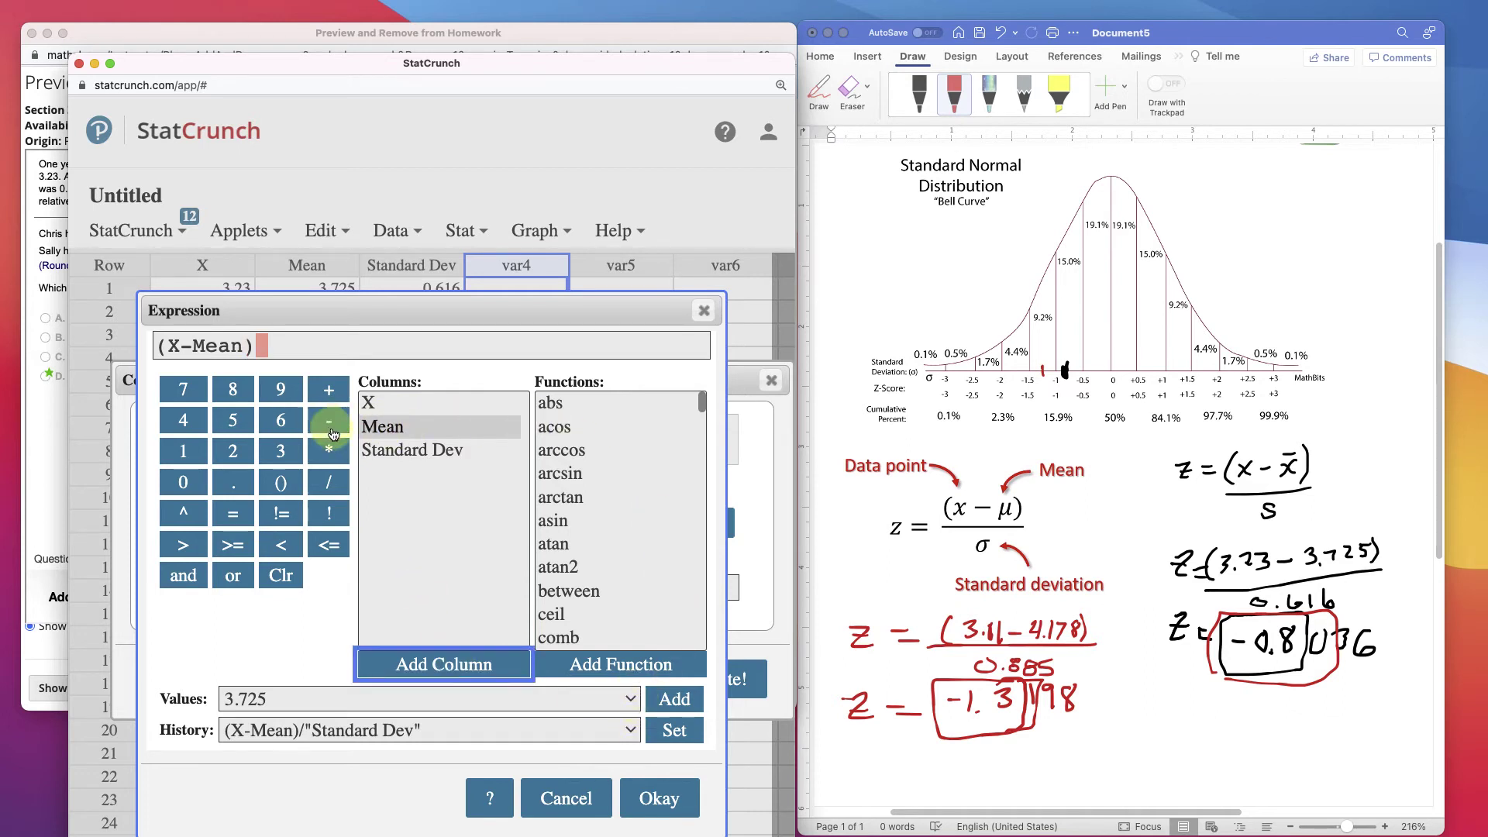
Divide the numerator by the Standard Dev column and accept the expression (X-Mean)/"Standard Dev"
{"action": "left_click", "coordinate": [329, 482]}
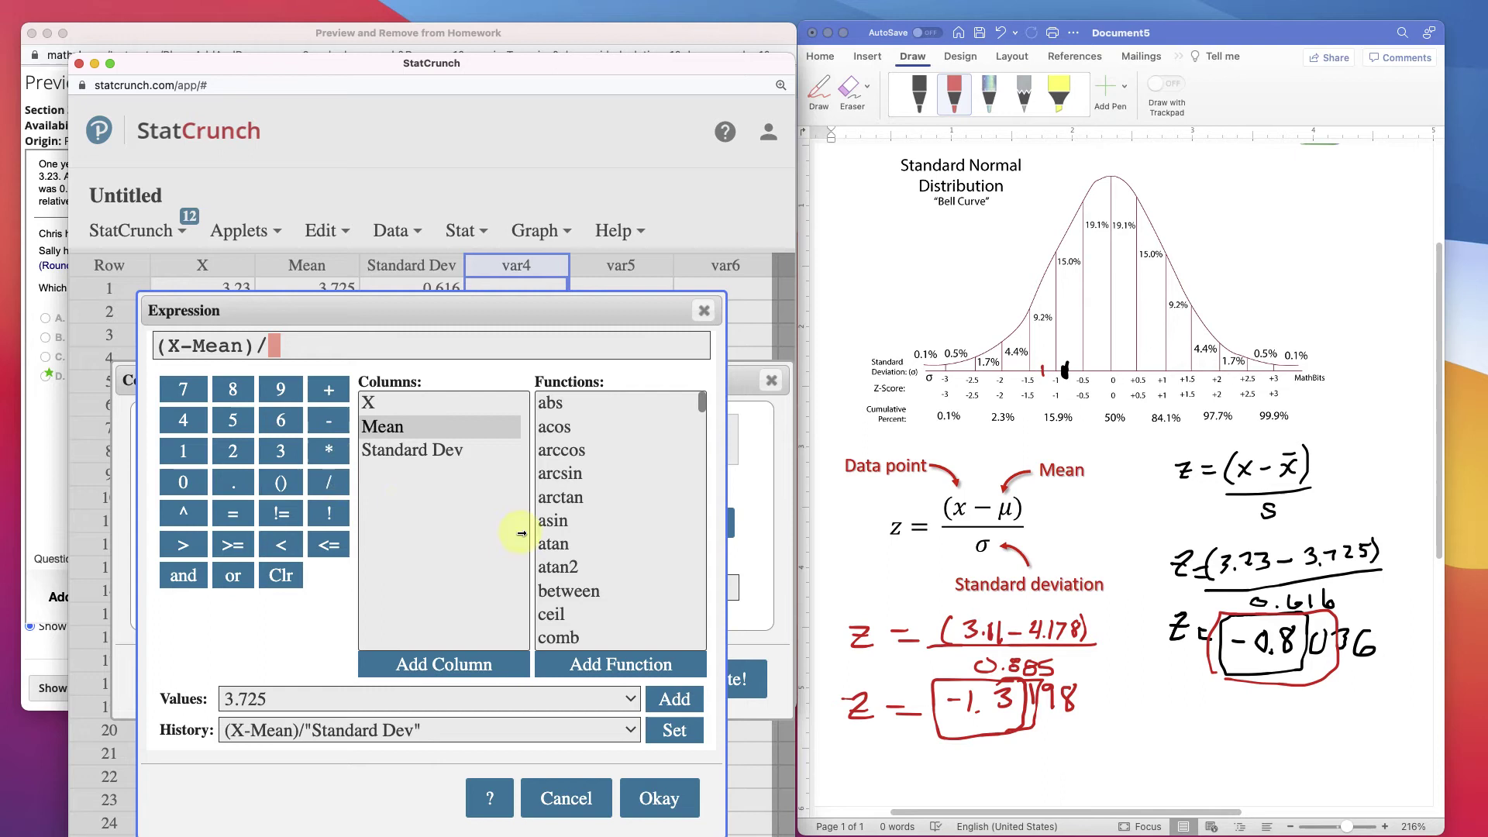
{"action": "left_click", "coordinate": [412, 450]}
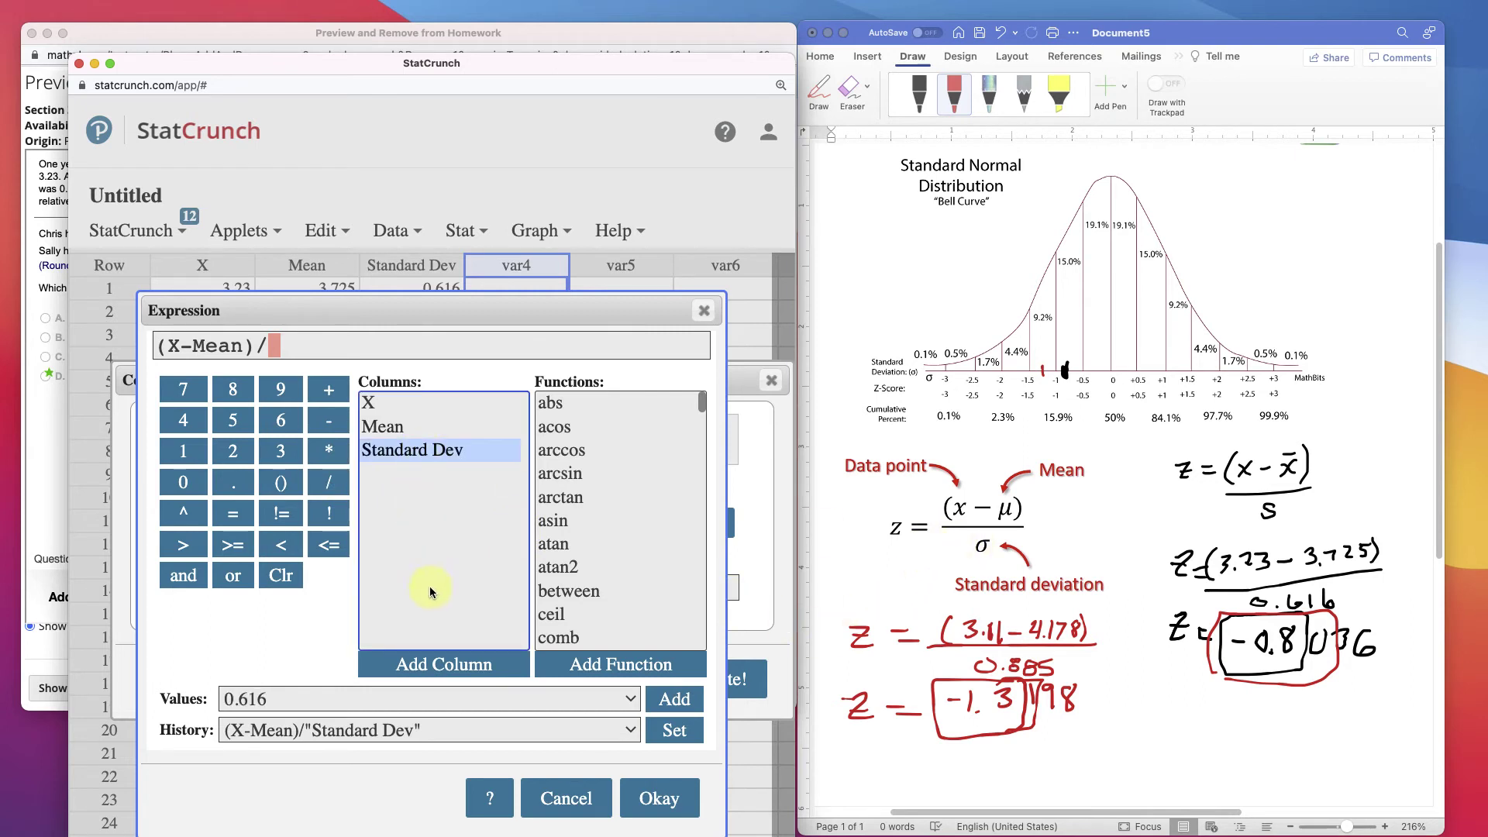
{"action": "left_click", "coordinate": [443, 668]}
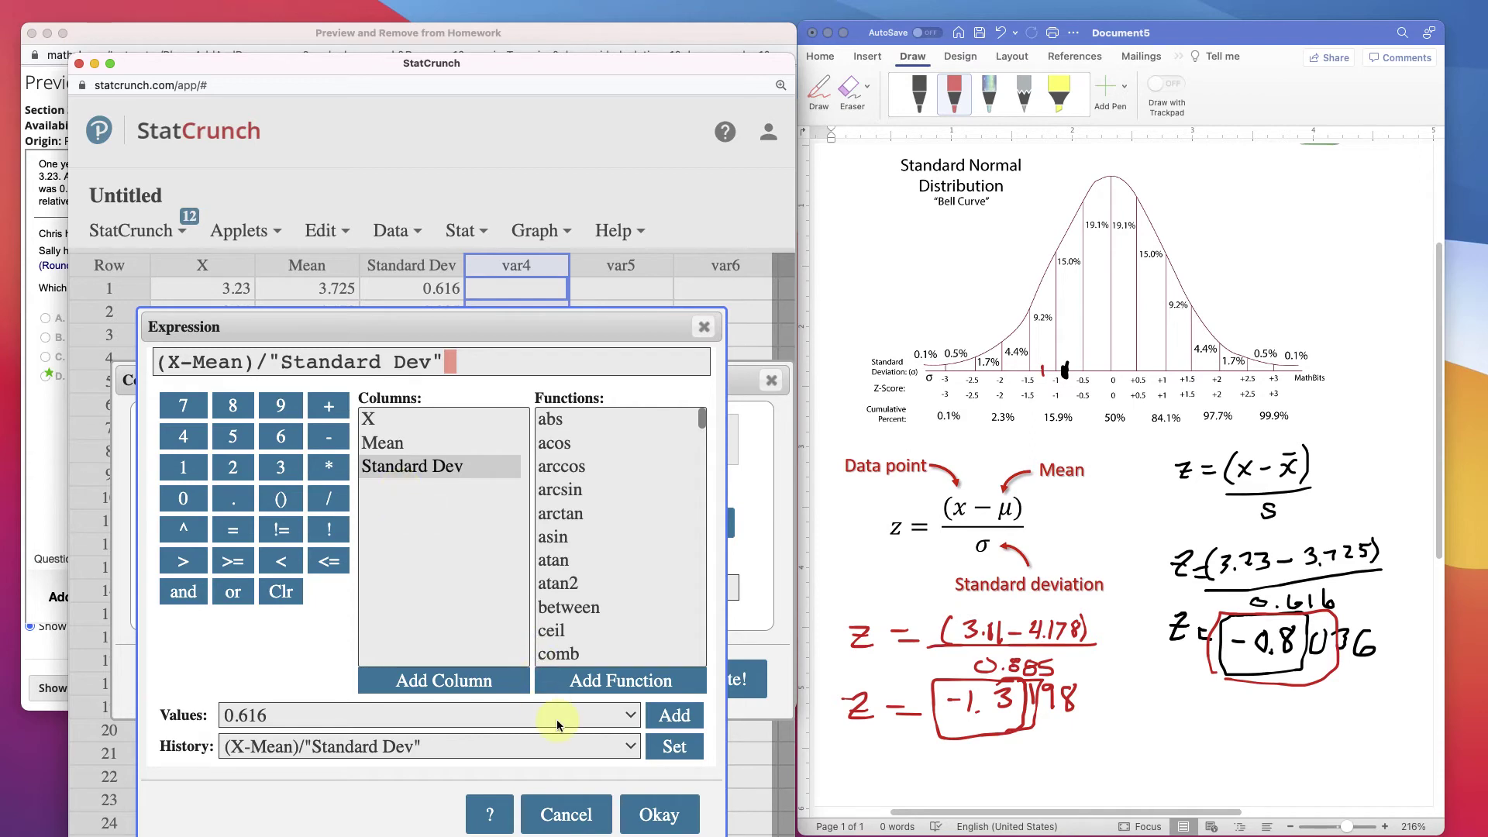
{"action": "left_click", "coordinate": [663, 816]}
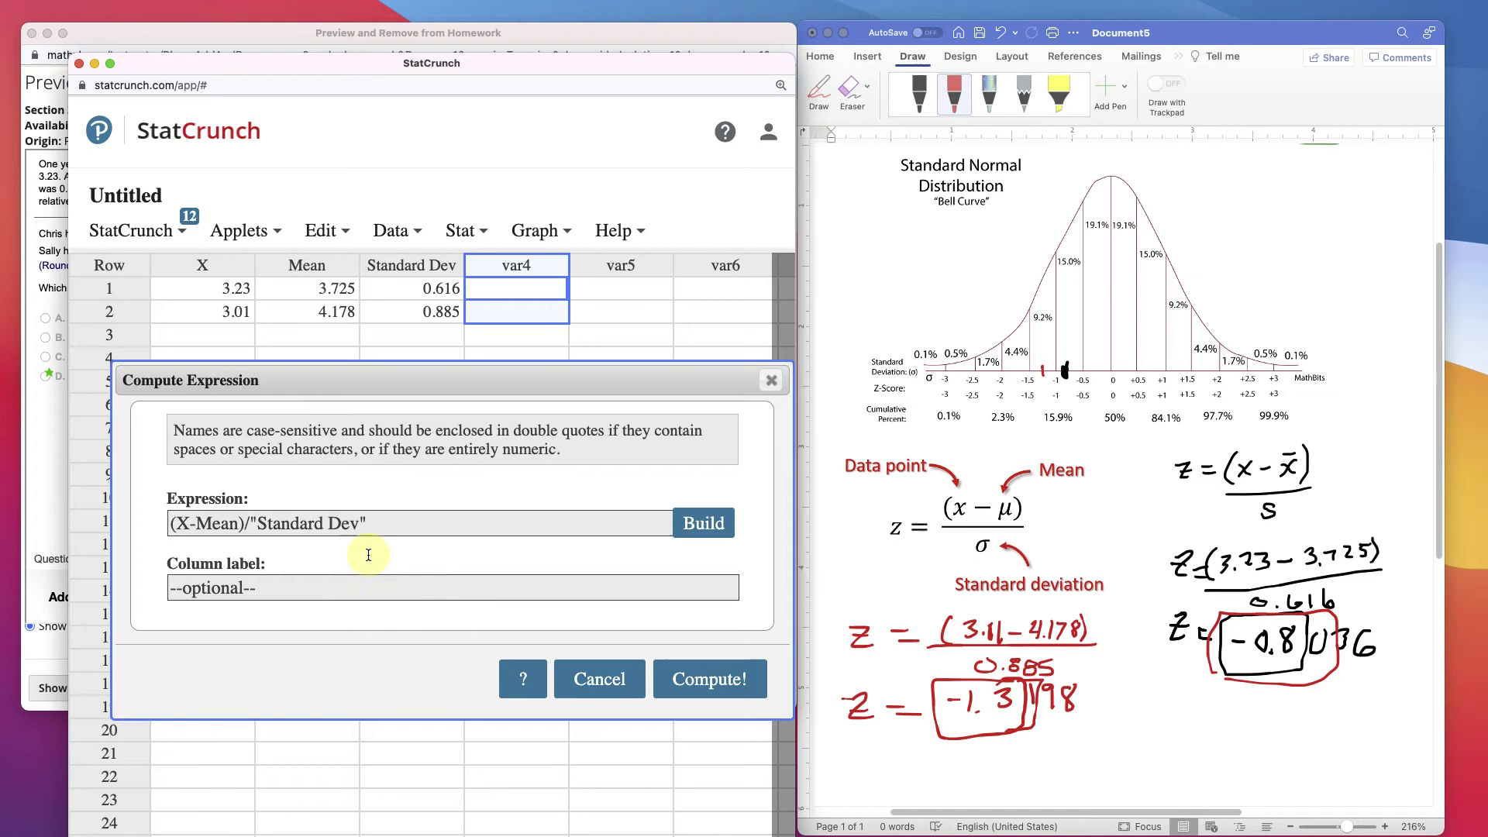
Label the new column Z Score, compute it, and check the full value in its first row
{"action": "left_click", "coordinate": [301, 588]}
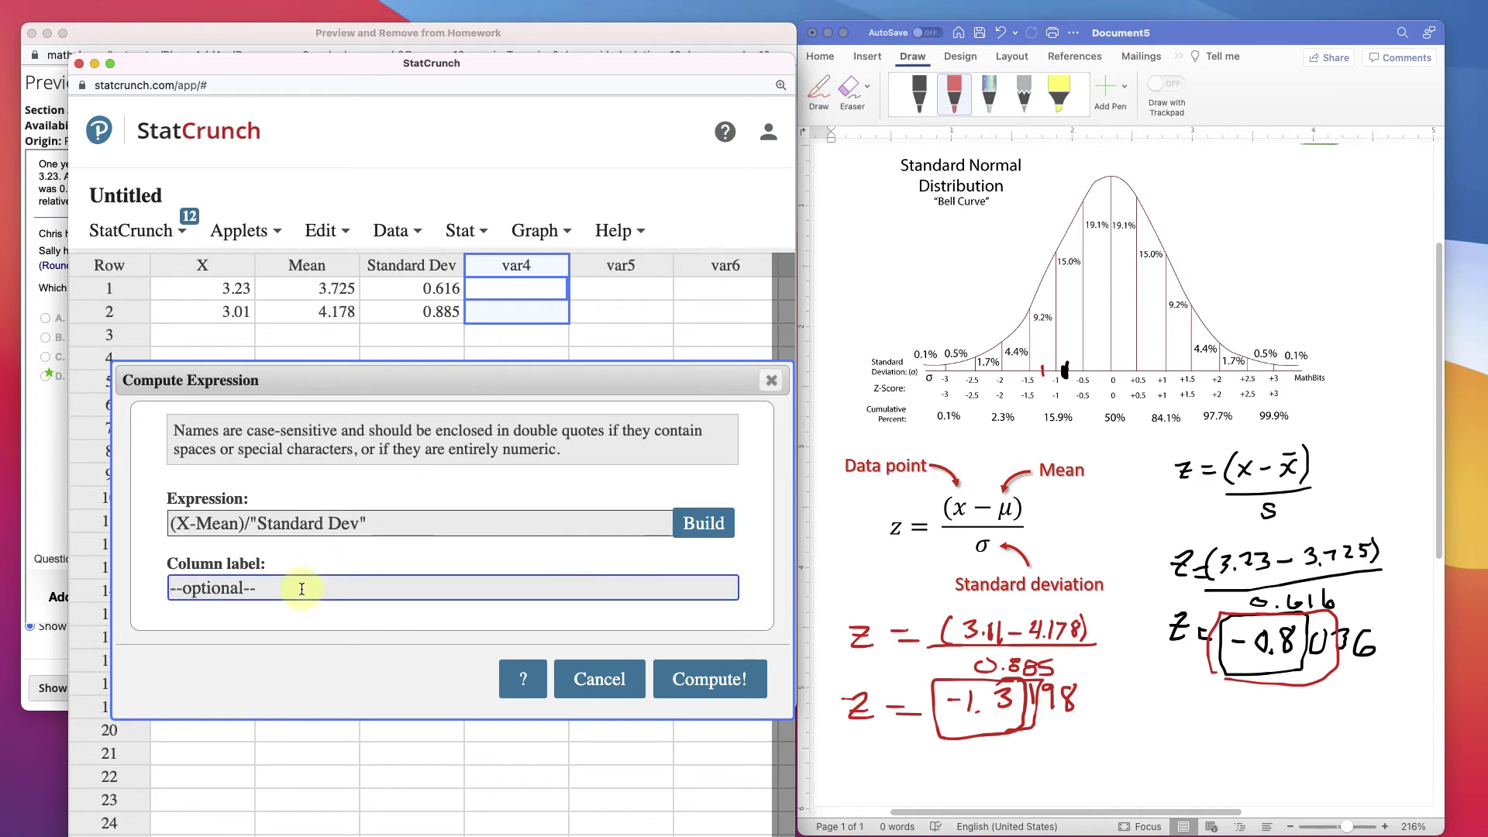
{"action": "type", "text": "Z"}
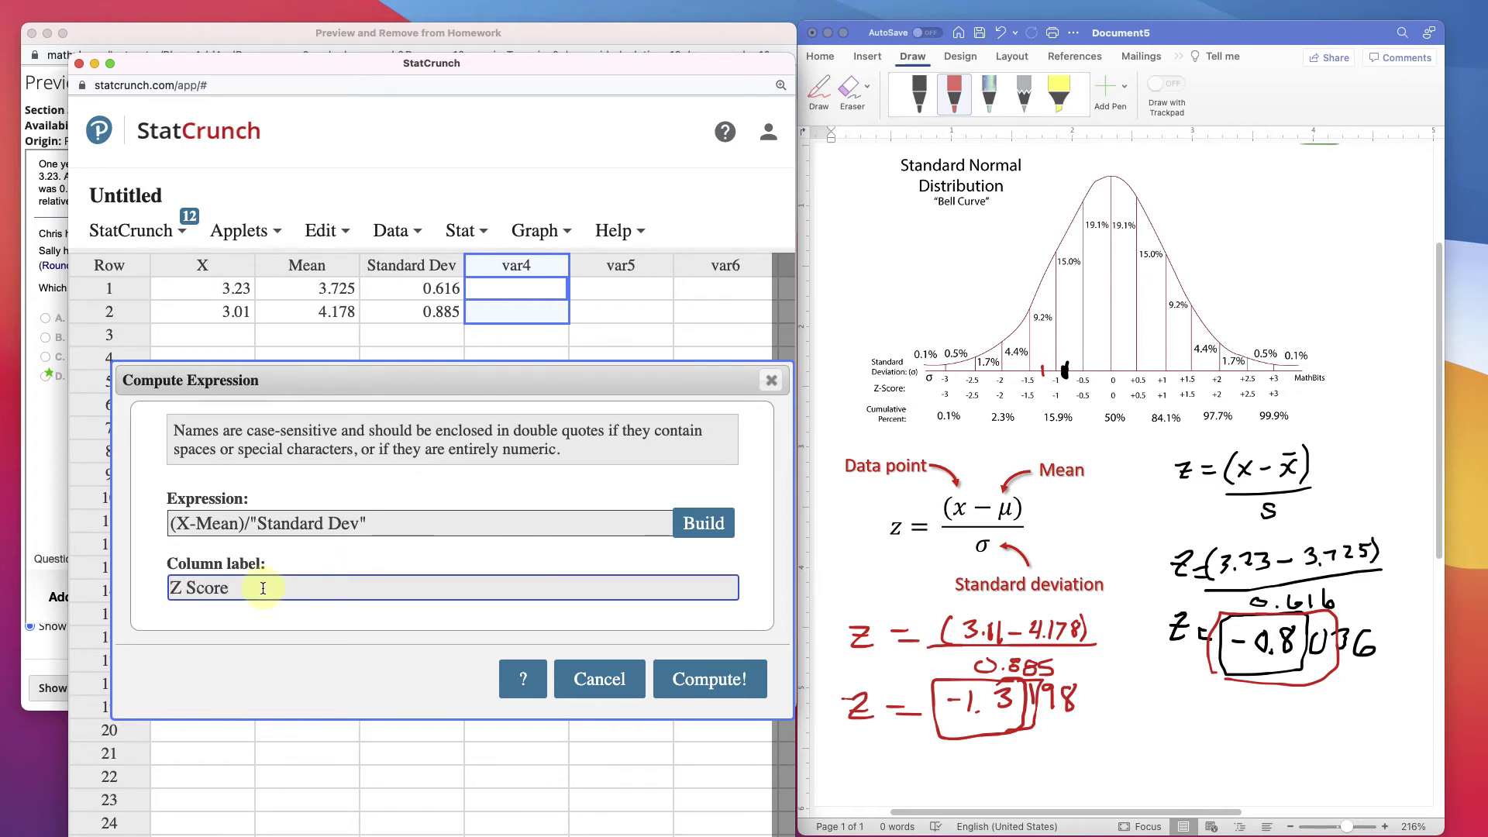
{"action": "type", "text": " Score"}
{"action": "left_click", "coordinate": [710, 678]}
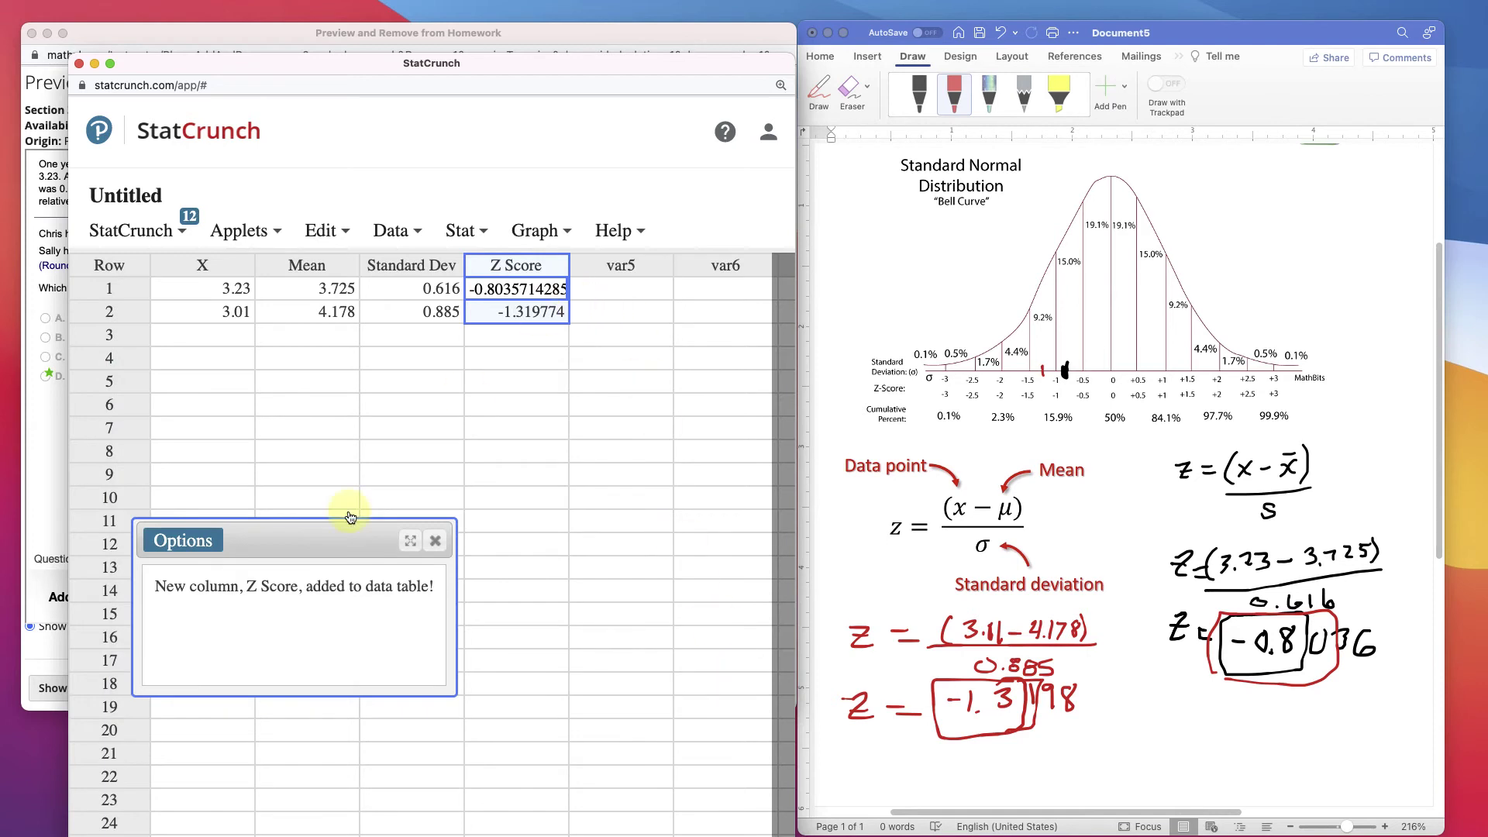
{"action": "left_click", "coordinate": [435, 540]}
{"action": "left_click", "coordinate": [507, 289]}
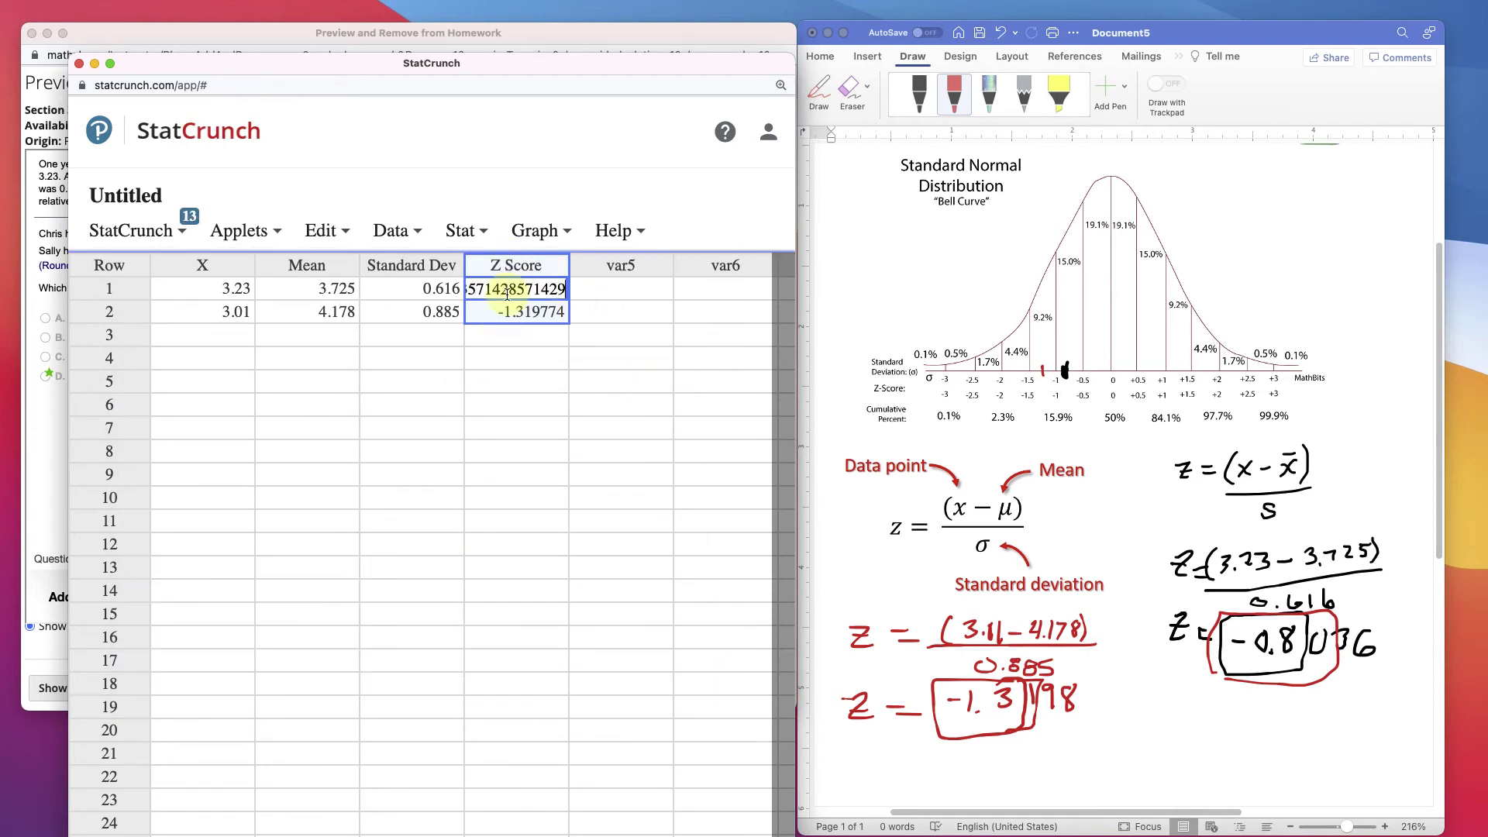
{"action": "left_click", "coordinate": [499, 366]}
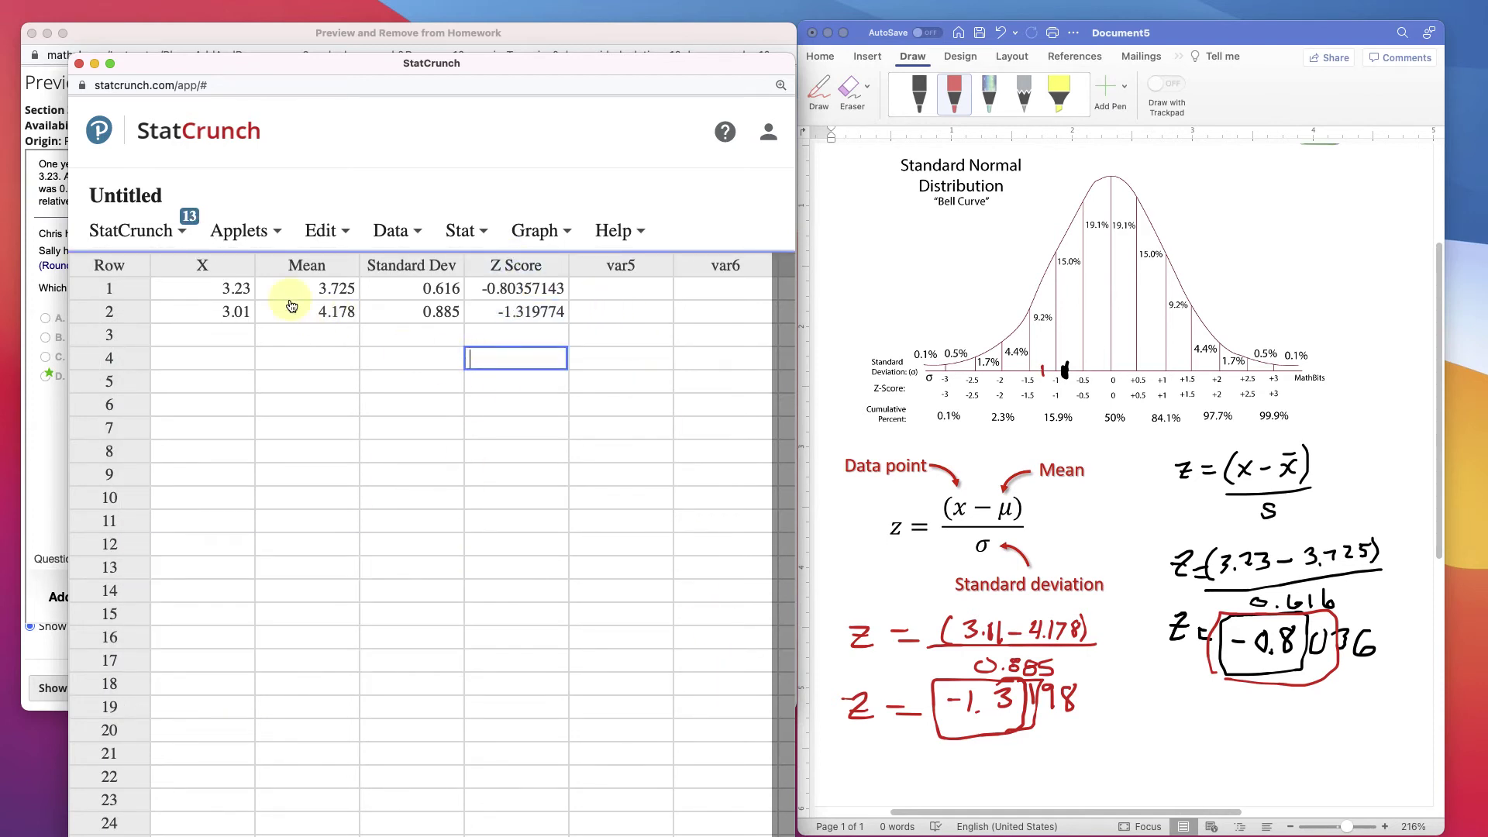
Rename the column var5 to whatever
{"action": "left_click", "coordinate": [634, 265]}
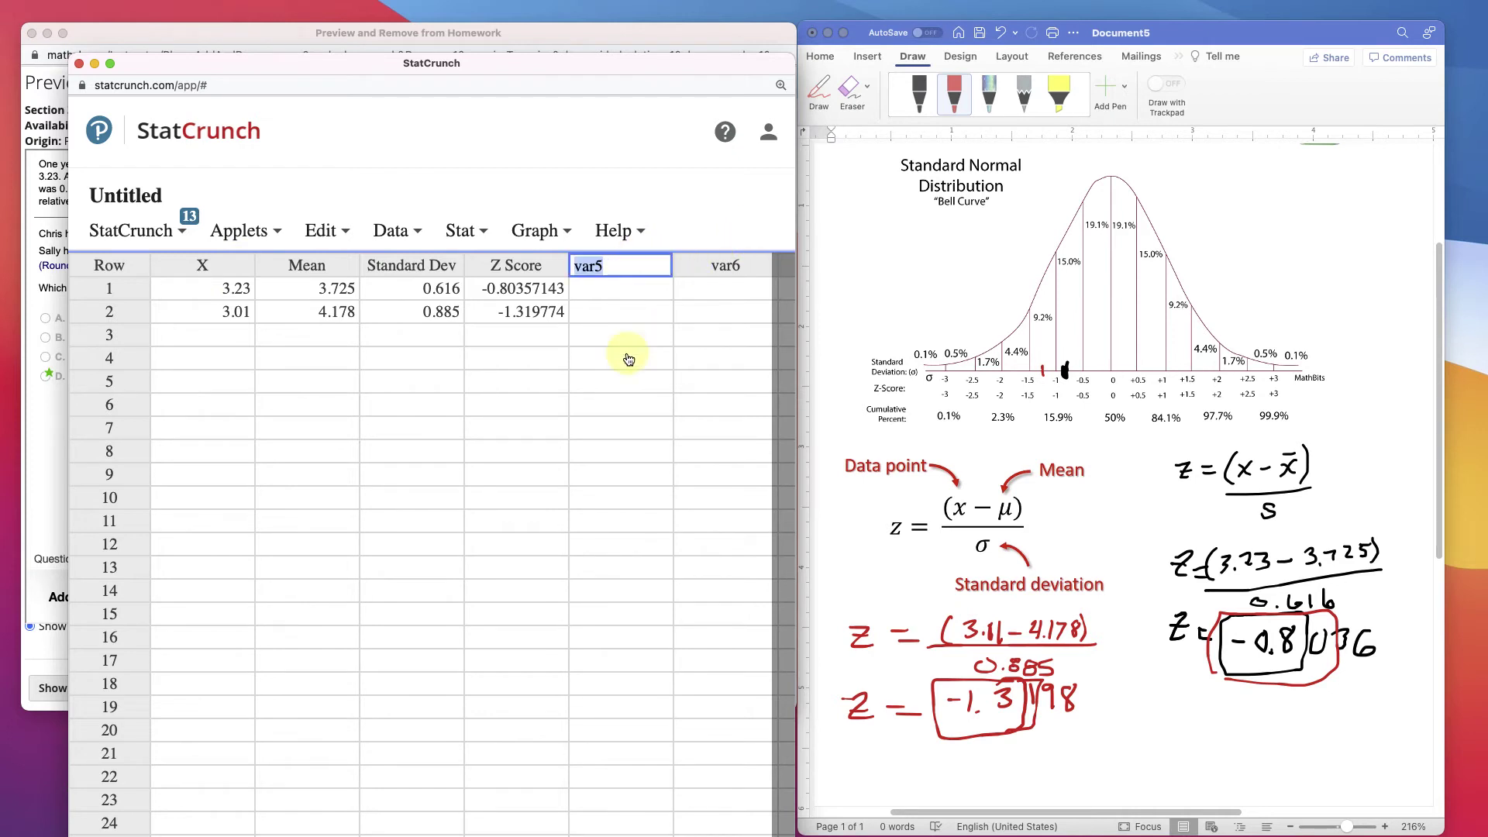
{"action": "type", "text": "whatever"}
{"action": "key", "text": "Return"}
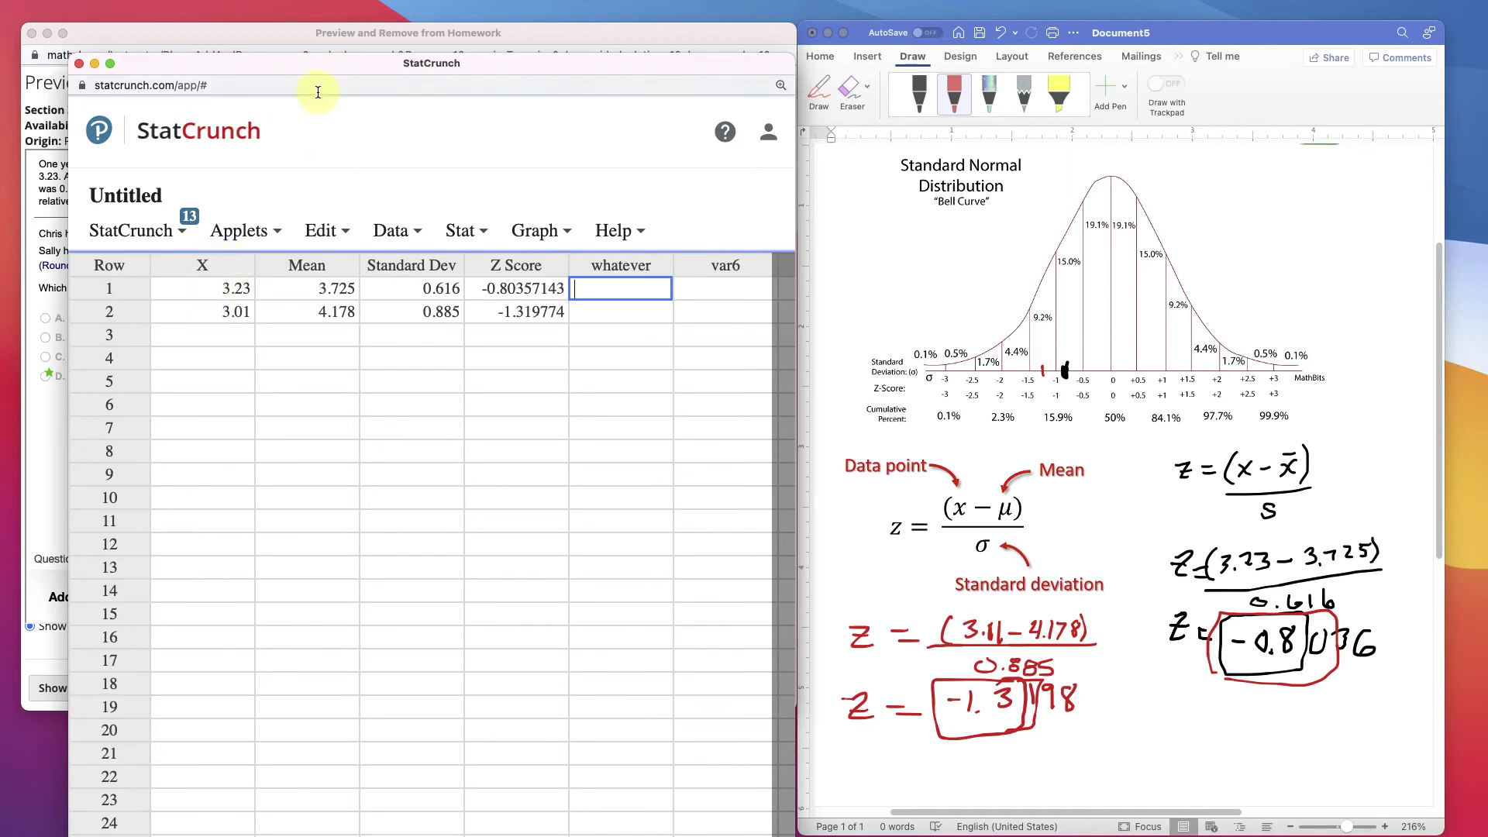
Reposition the StatCrunch window so the homework question and its answer choices behind it can be read
{"action": "left_click_drag", "start_coordinate": [329, 75], "coordinate": [292, 315]}
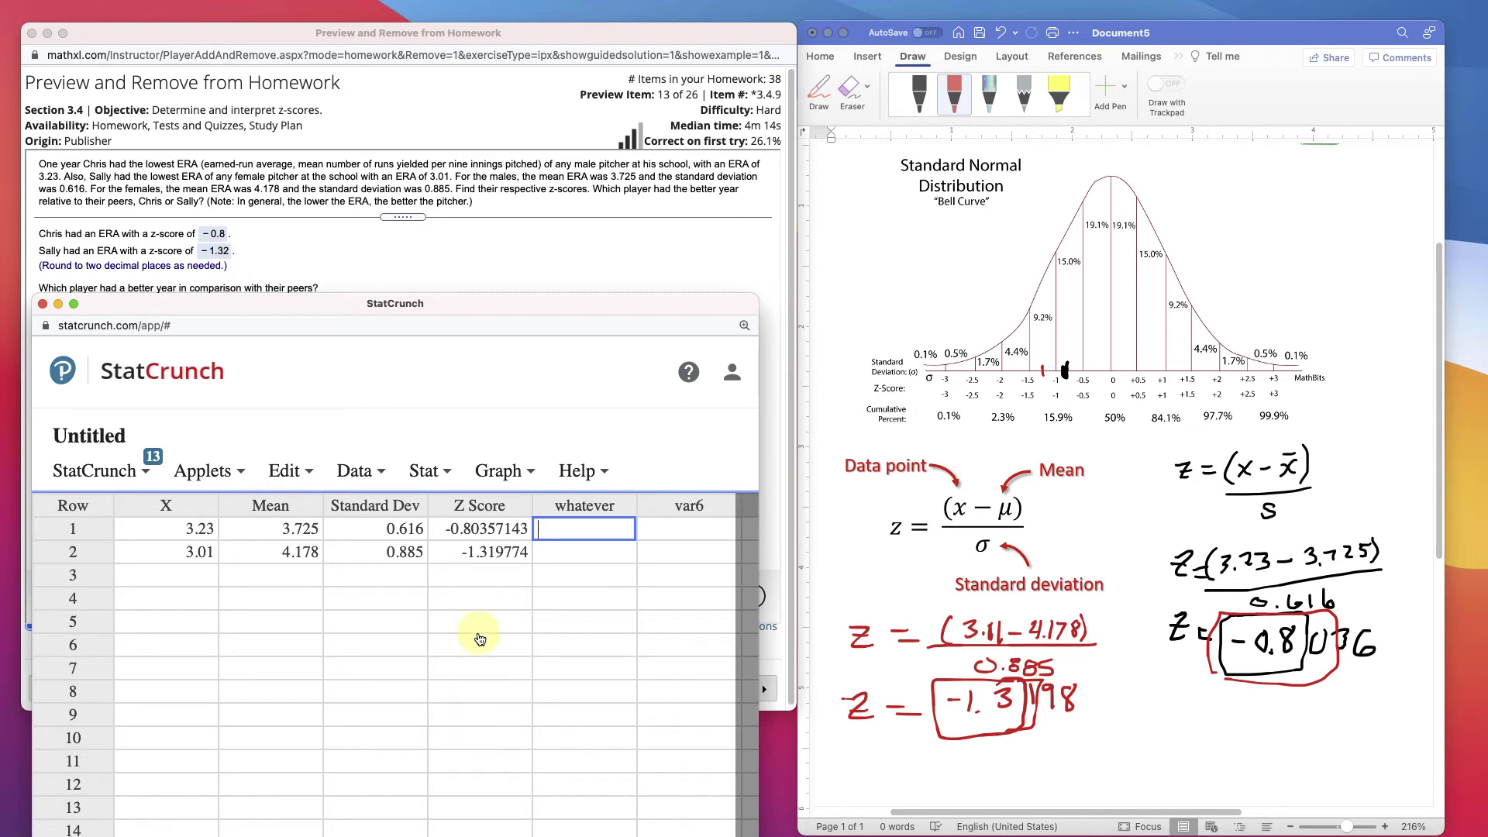
{"action": "left_click_drag", "start_coordinate": [516, 306], "coordinate": [779, 181]}
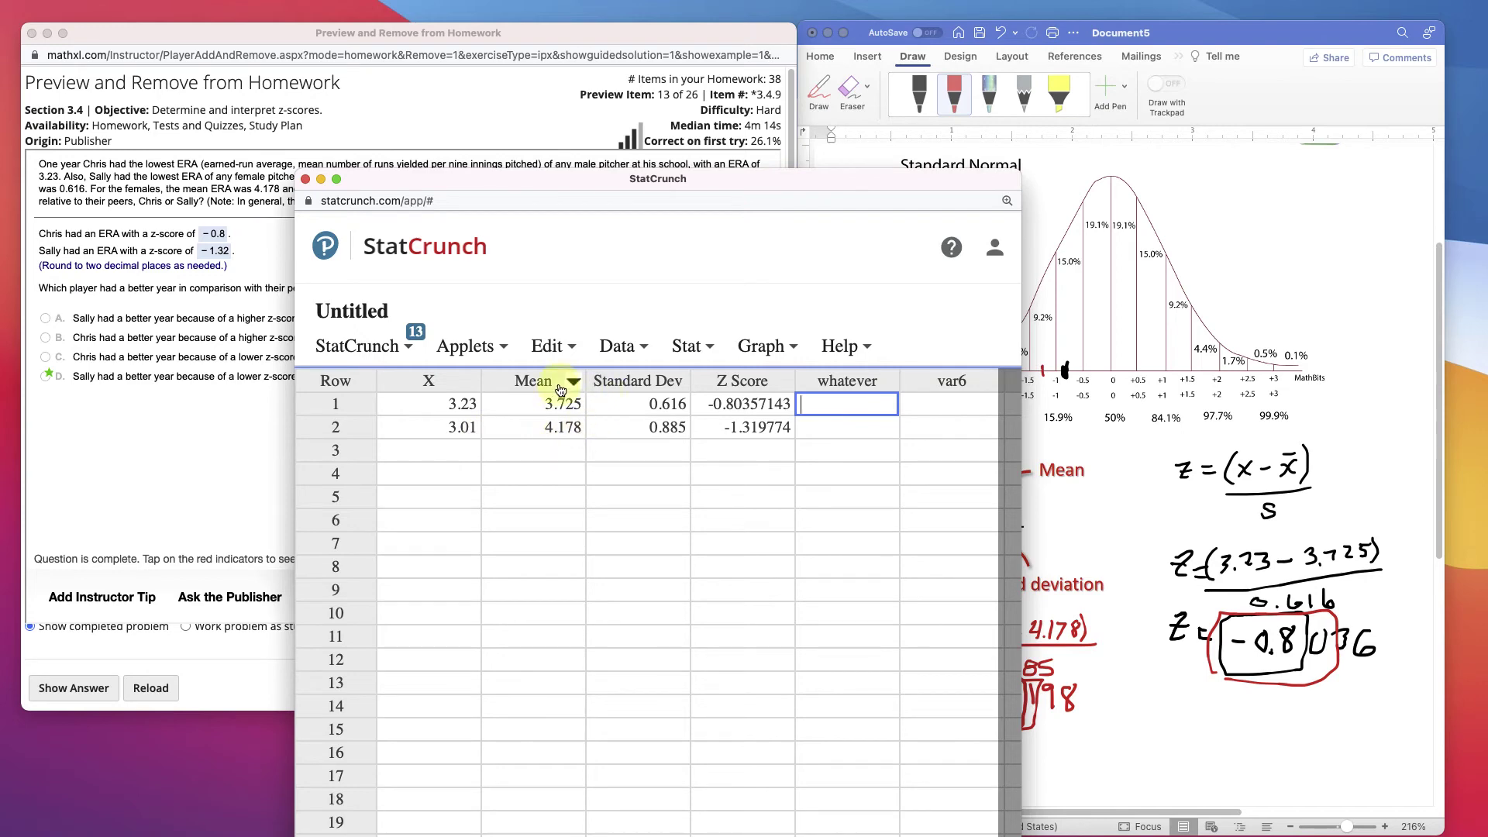
{"action": "left_click_drag", "start_coordinate": [388, 189], "coordinate": [392, 116]}
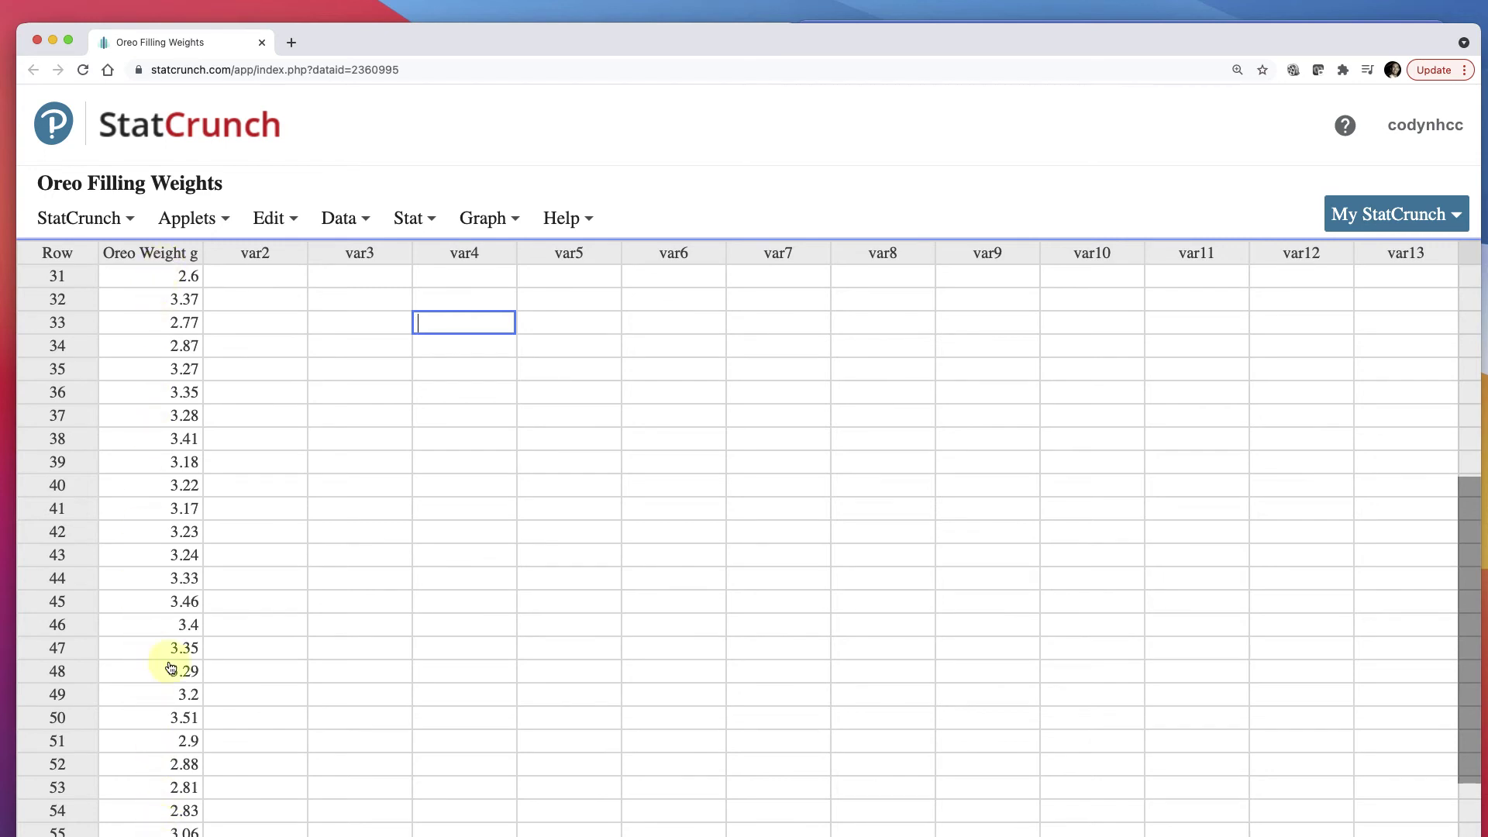
Look through the Oreo Weight g column of the Oreo Filling Weights data and return to its first row
{"action": "scroll", "coordinate": [151, 604], "scroll_direction": "down", "scroll_amount": 5}
{"action": "scroll", "coordinate": [151, 606], "scroll_direction": "down", "scroll_amount": 10}
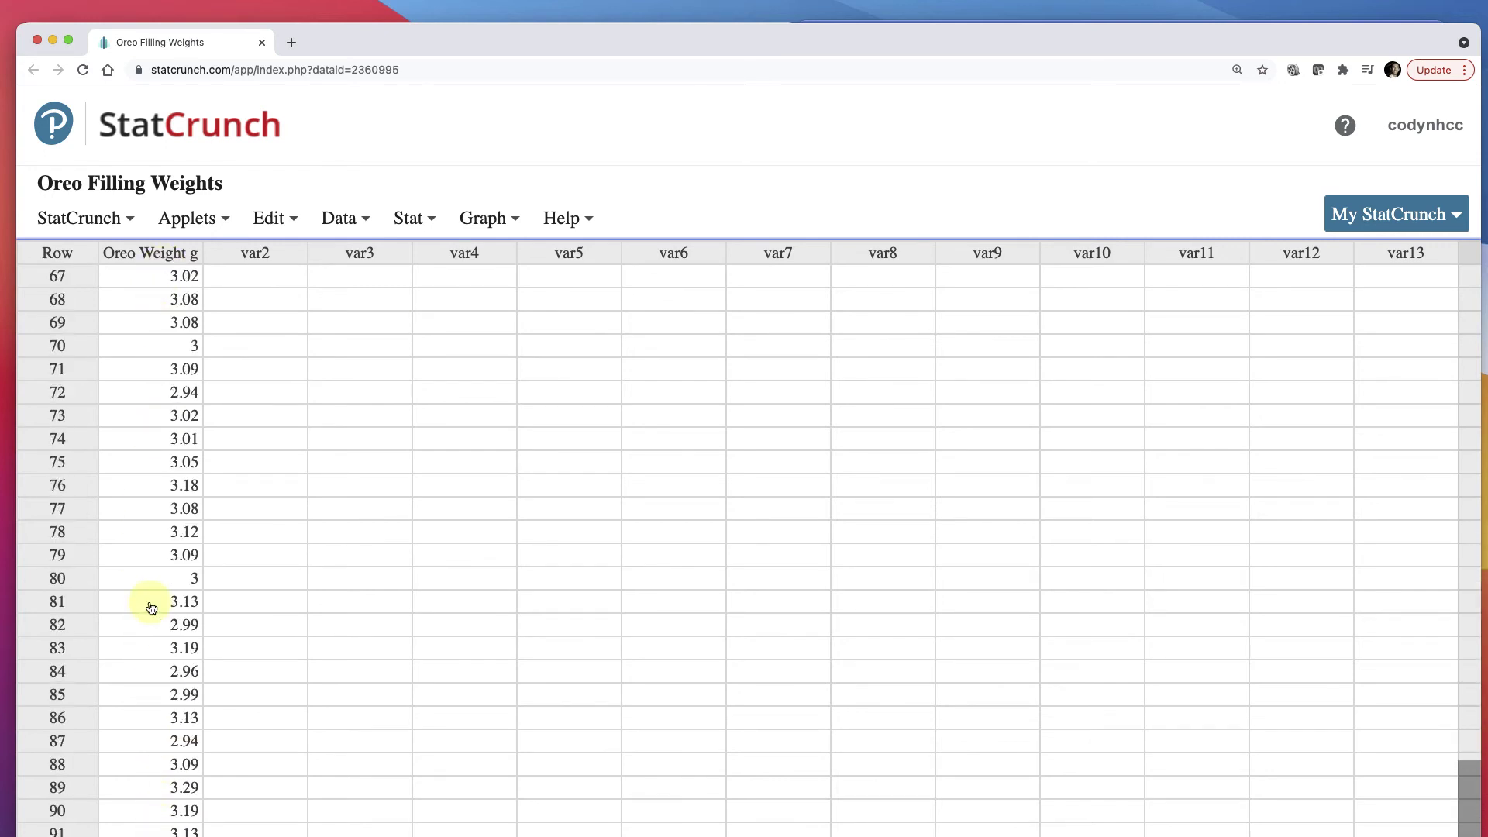
{"action": "scroll", "coordinate": [145, 644], "scroll_direction": "up", "scroll_amount": 20}
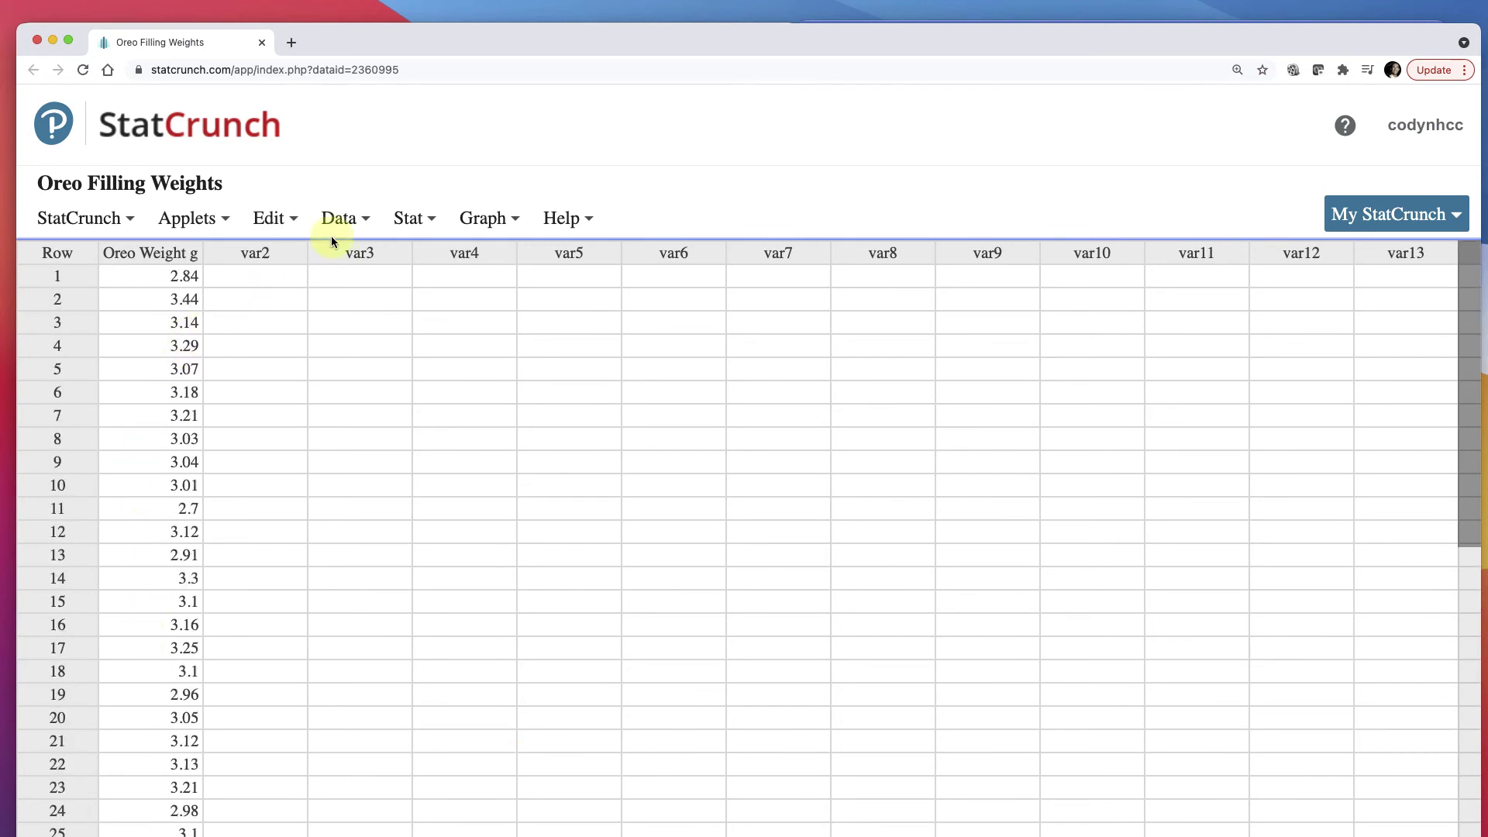
Compute column summary statistics for Oreo Weight g with the default statistics and place the results clear of the first rows of data
{"action": "left_click", "coordinate": [408, 217]}
{"action": "mouse_move", "coordinate": [432, 261]}
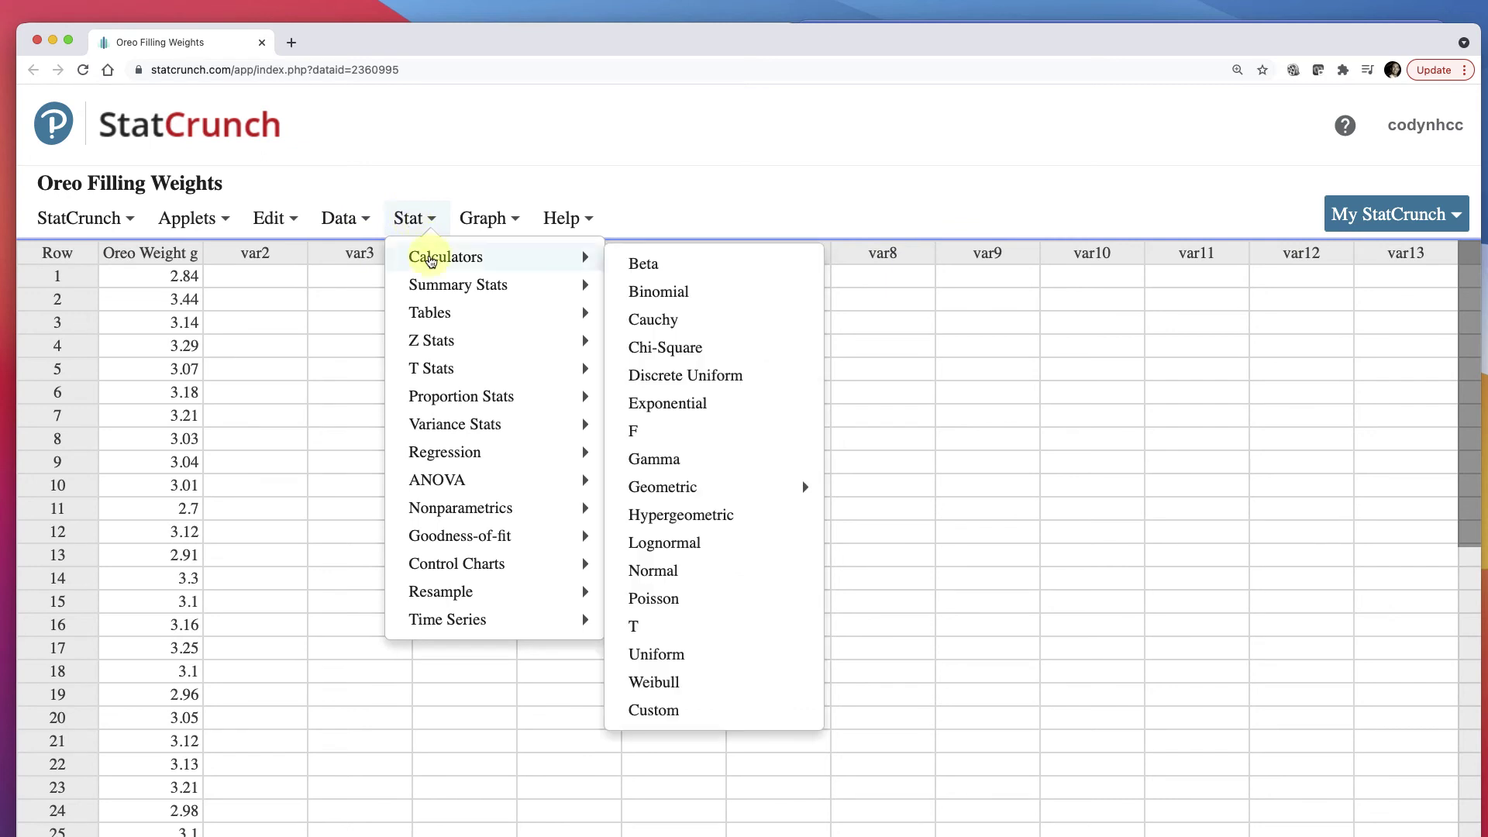
{"action": "mouse_move", "coordinate": [434, 288]}
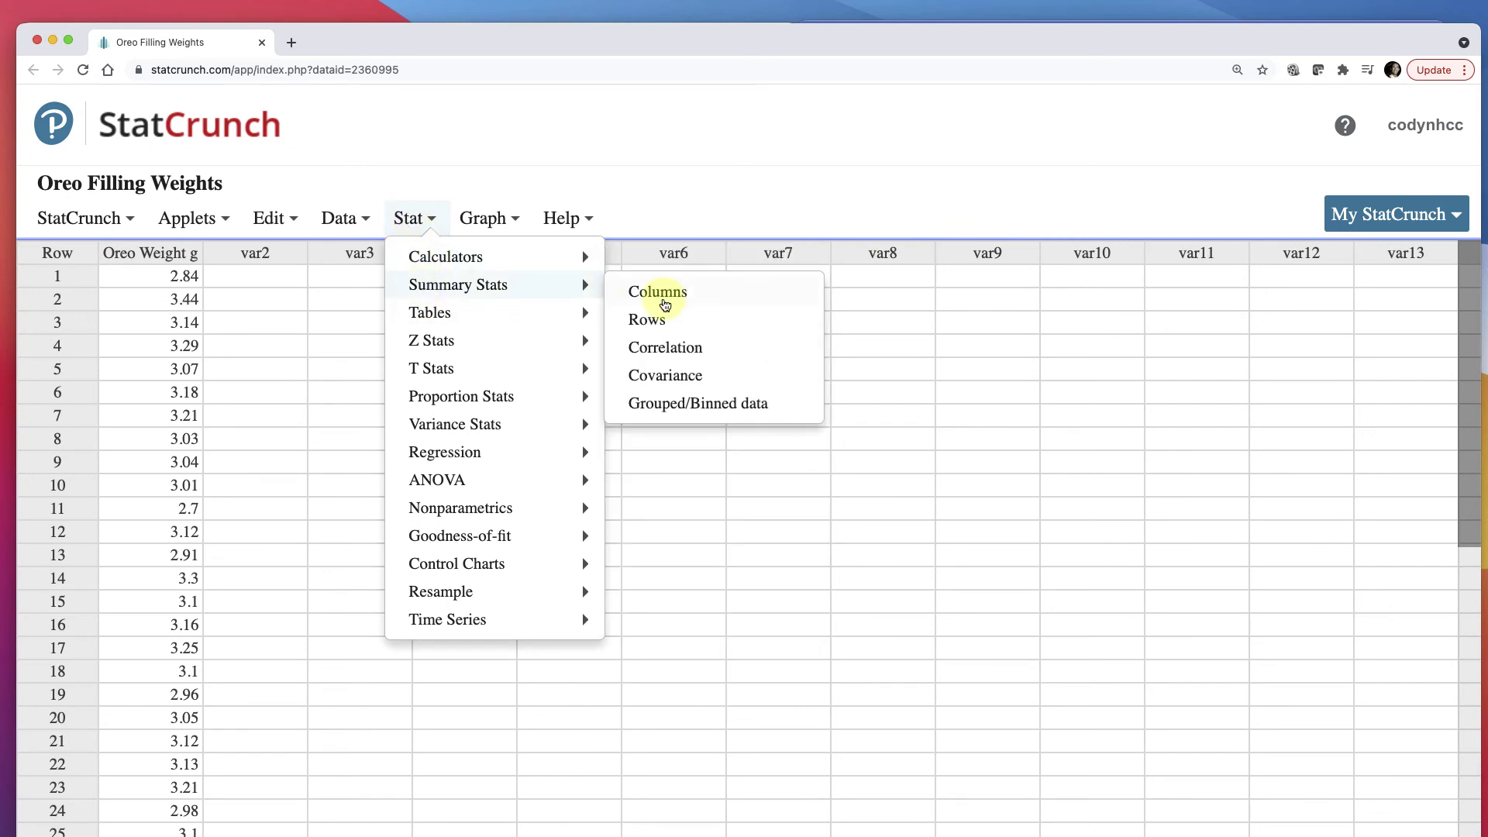
{"action": "left_click", "coordinate": [664, 304]}
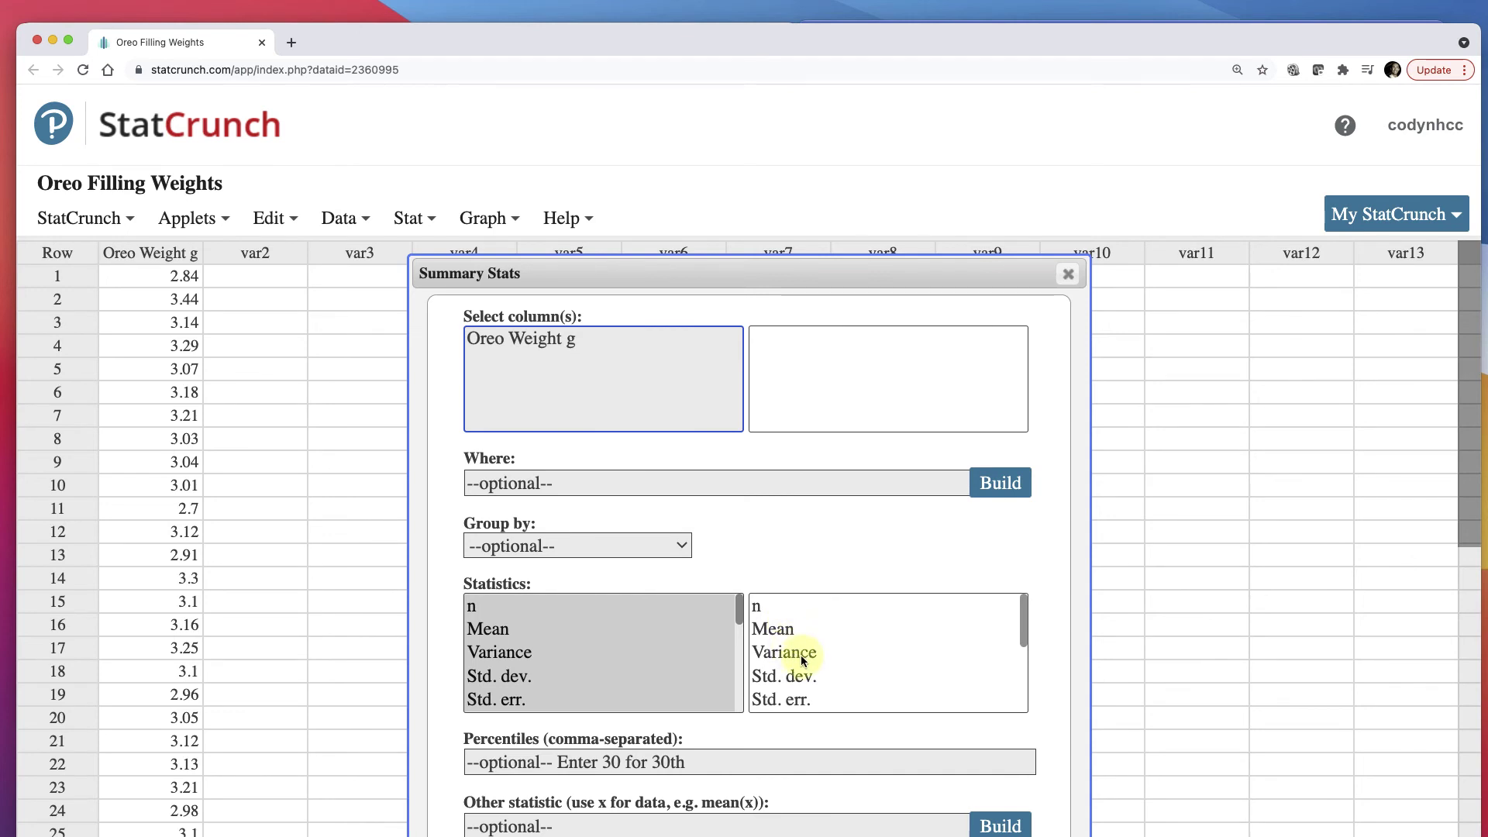
{"action": "left_click", "coordinate": [766, 629]}
{"action": "scroll", "coordinate": [771, 636], "scroll_direction": "down", "scroll_amount": 3}
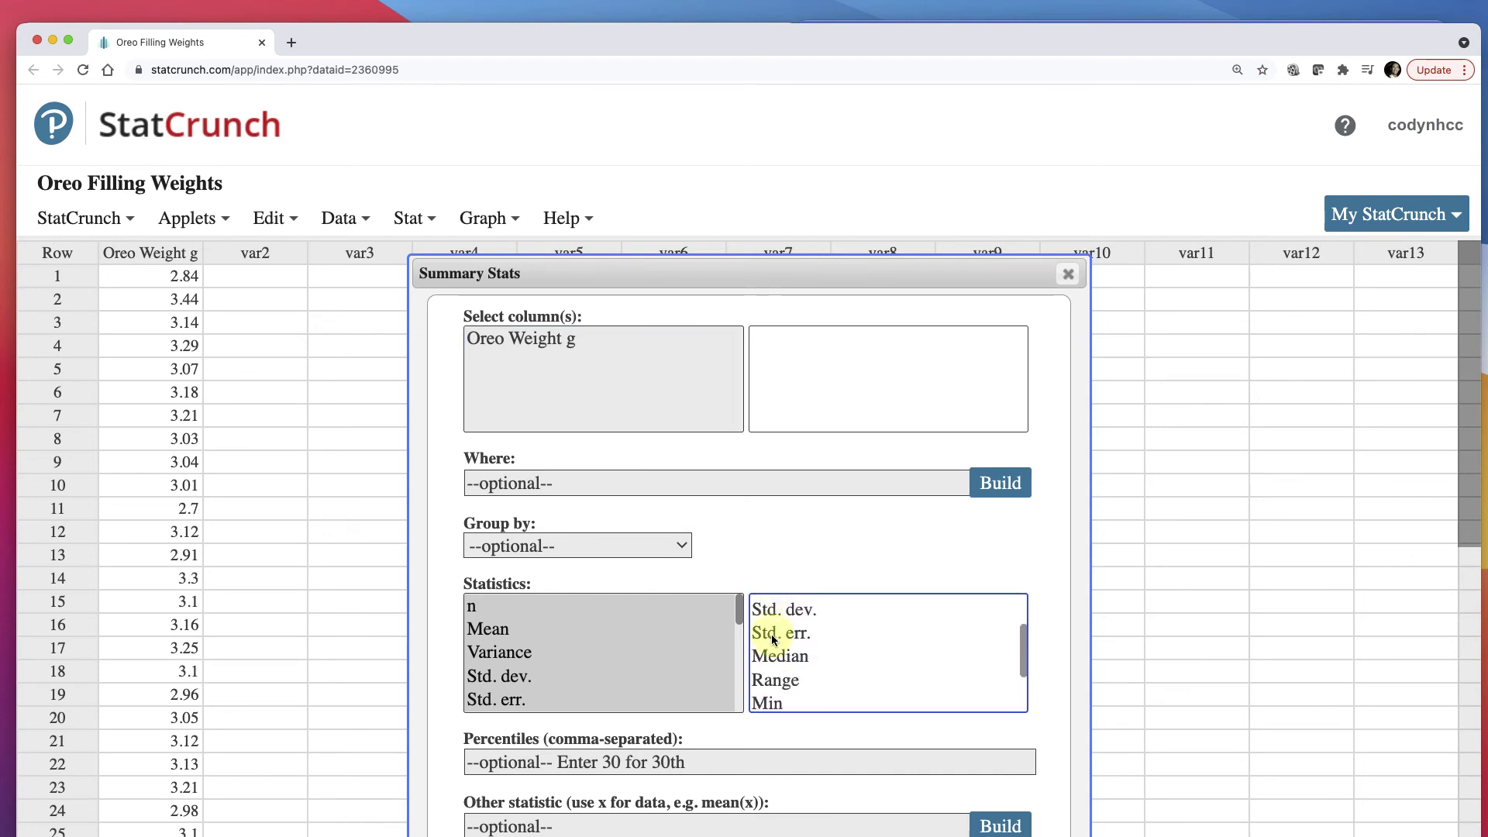
{"action": "scroll", "coordinate": [772, 639], "scroll_direction": "down", "scroll_amount": 1}
{"action": "scroll", "coordinate": [830, 655], "scroll_direction": "up", "scroll_amount": 3}
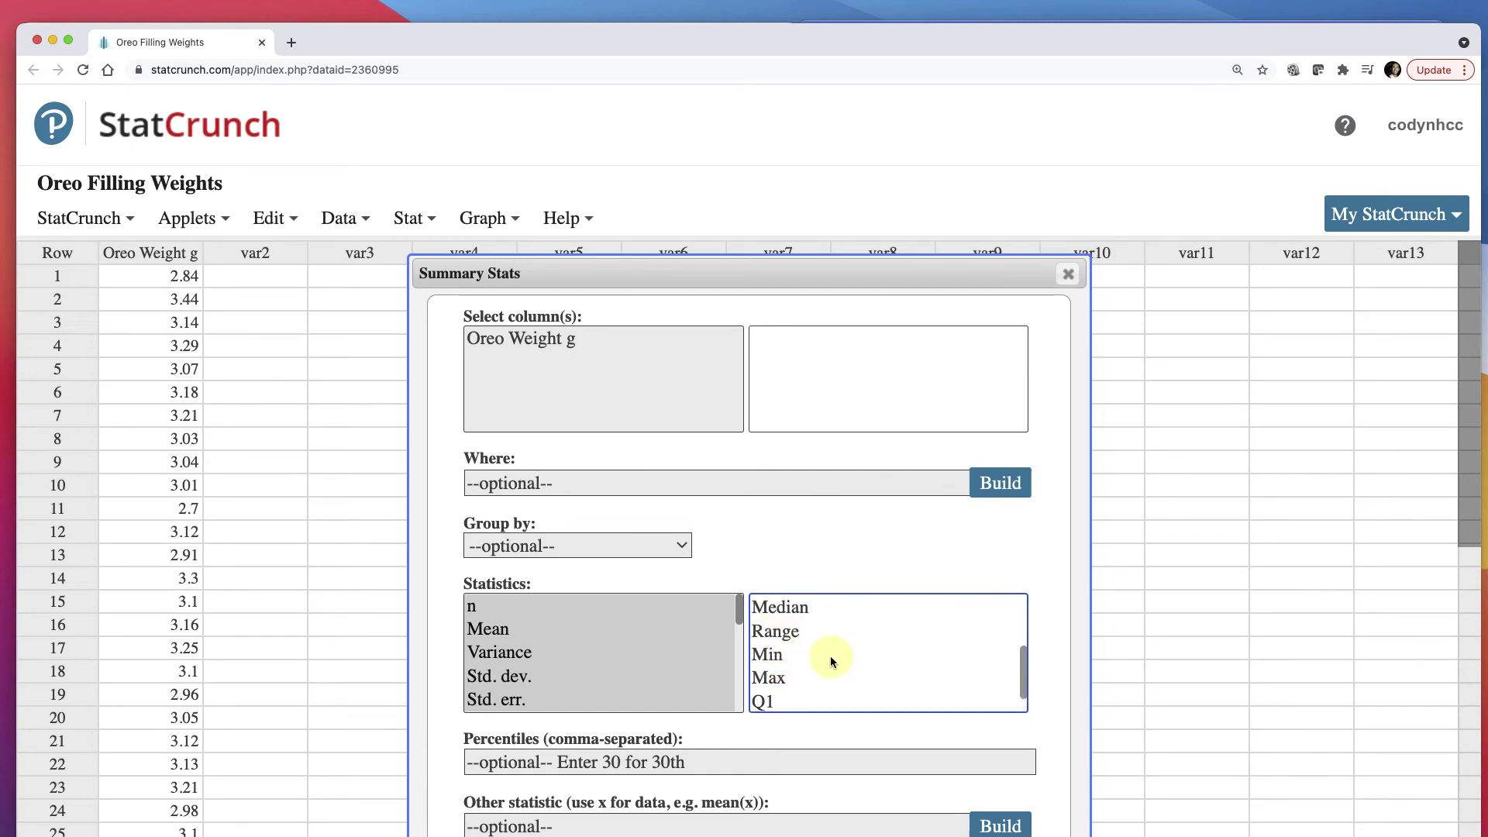
{"action": "left_click", "coordinate": [823, 674]}
{"action": "left_click", "coordinate": [590, 341]}
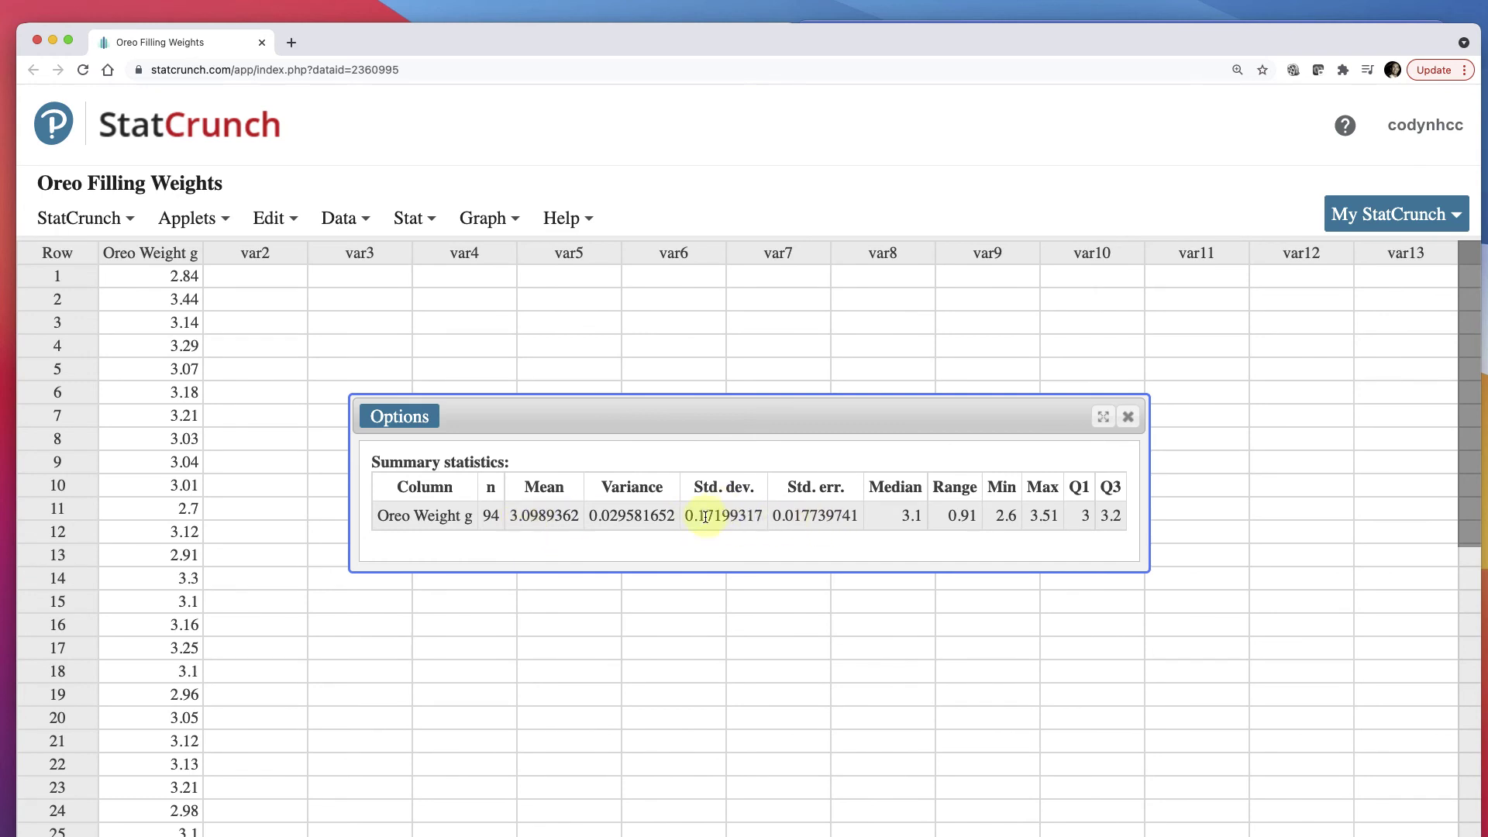
{"action": "left_click_drag", "start_coordinate": [563, 412], "coordinate": [856, 375]}
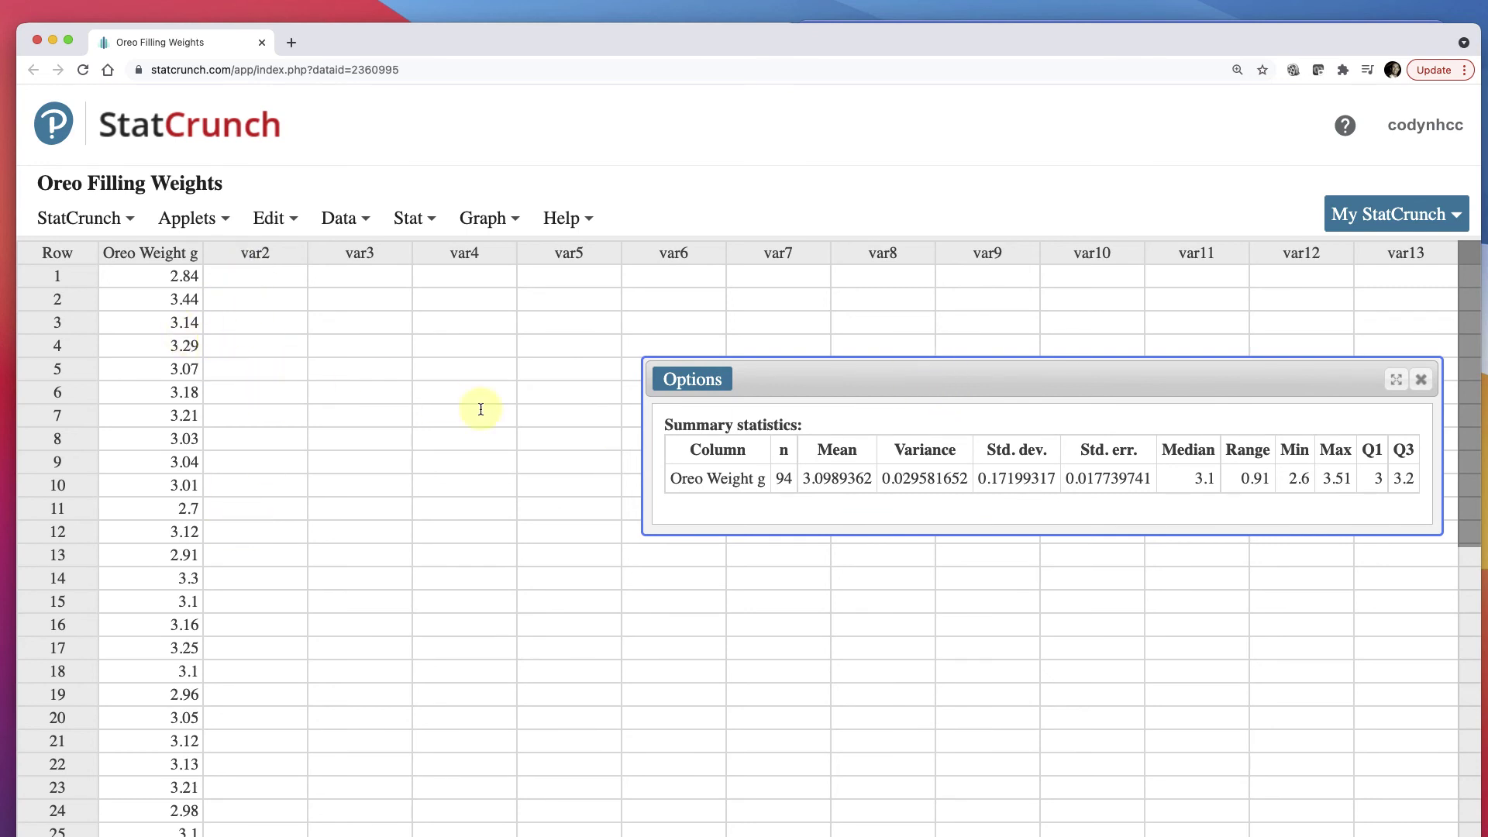
{"action": "left_click_drag", "start_coordinate": [899, 392], "coordinate": [1060, 700]}
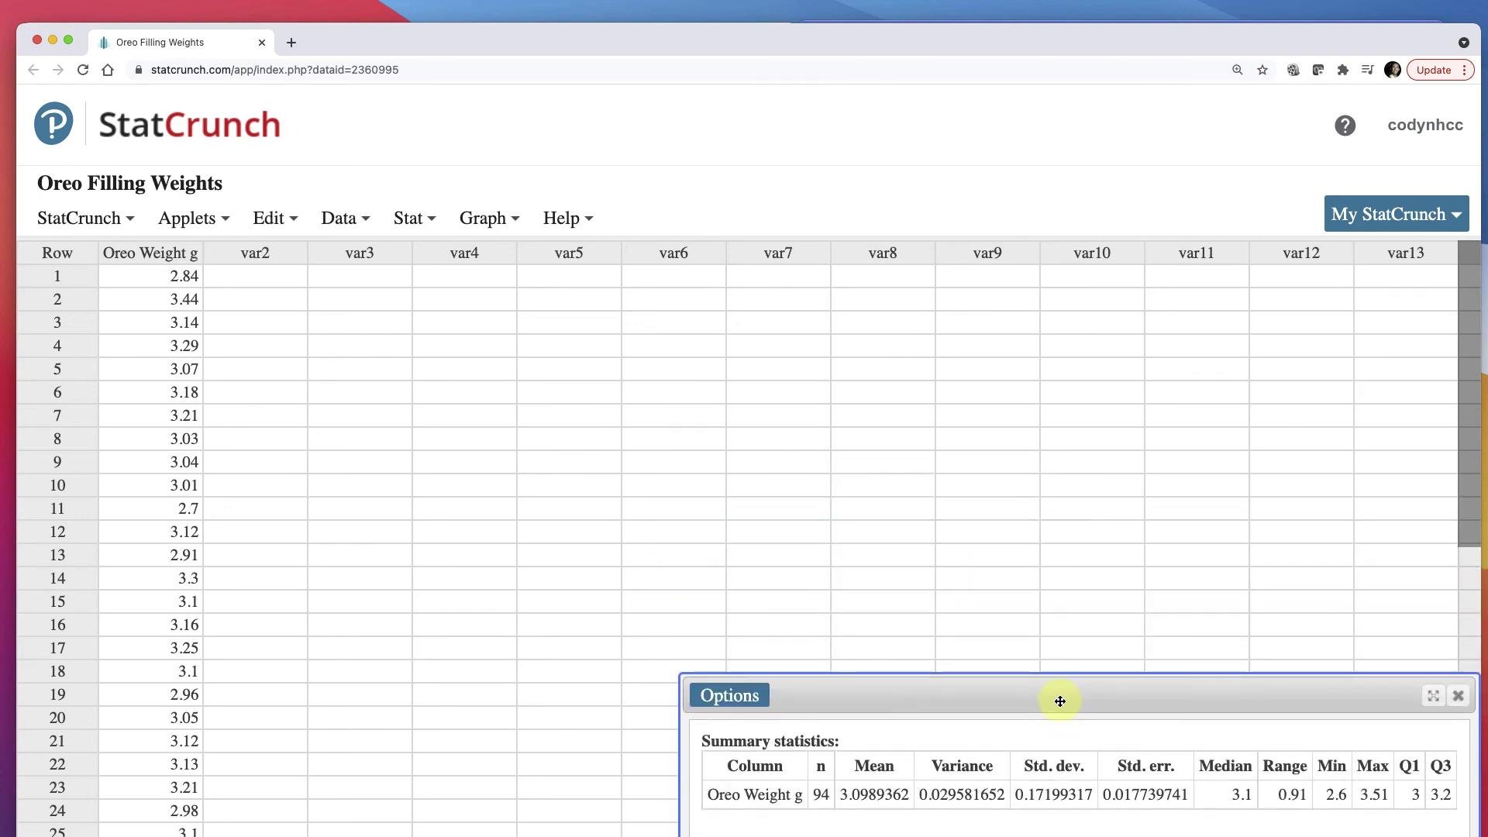
Start computing a new column from an expression and open the expression builder, placed so its contents can be reached
{"action": "left_click", "coordinate": [408, 218]}
{"action": "left_click", "coordinate": [341, 218]}
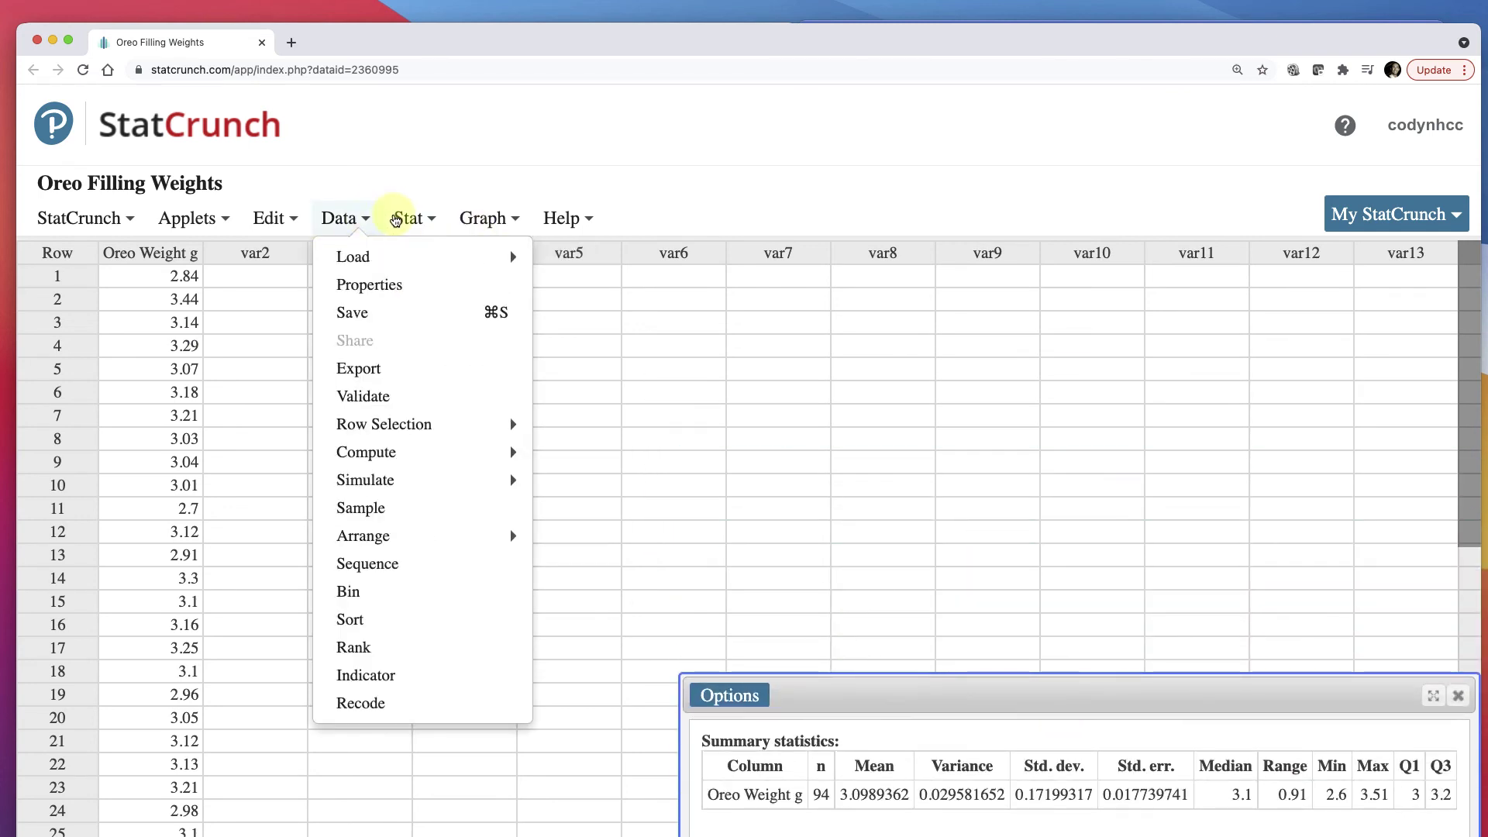
{"action": "left_click", "coordinate": [395, 220]}
{"action": "left_click", "coordinate": [344, 218]}
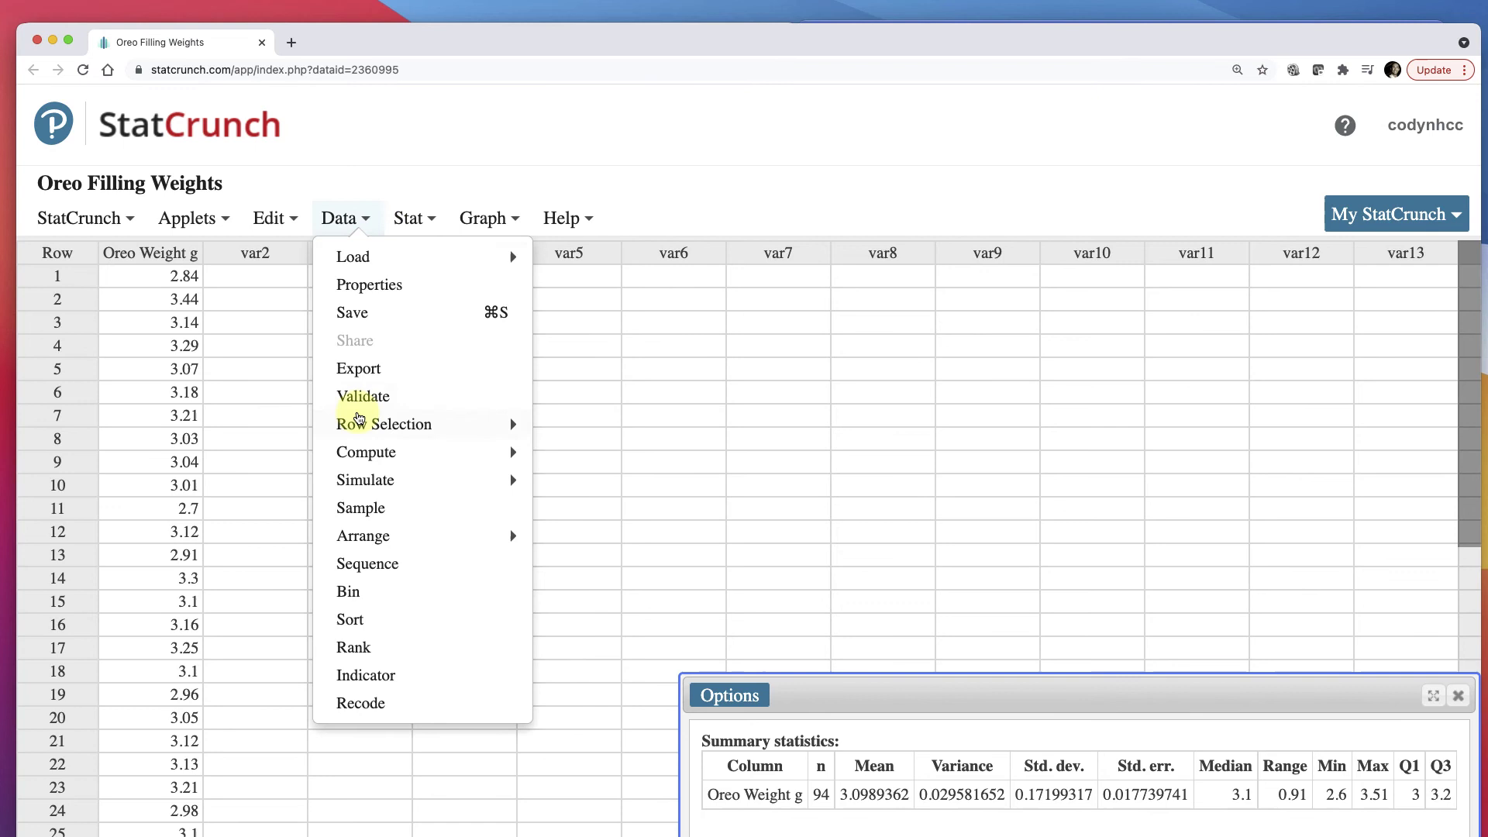
{"action": "mouse_move", "coordinate": [365, 453]}
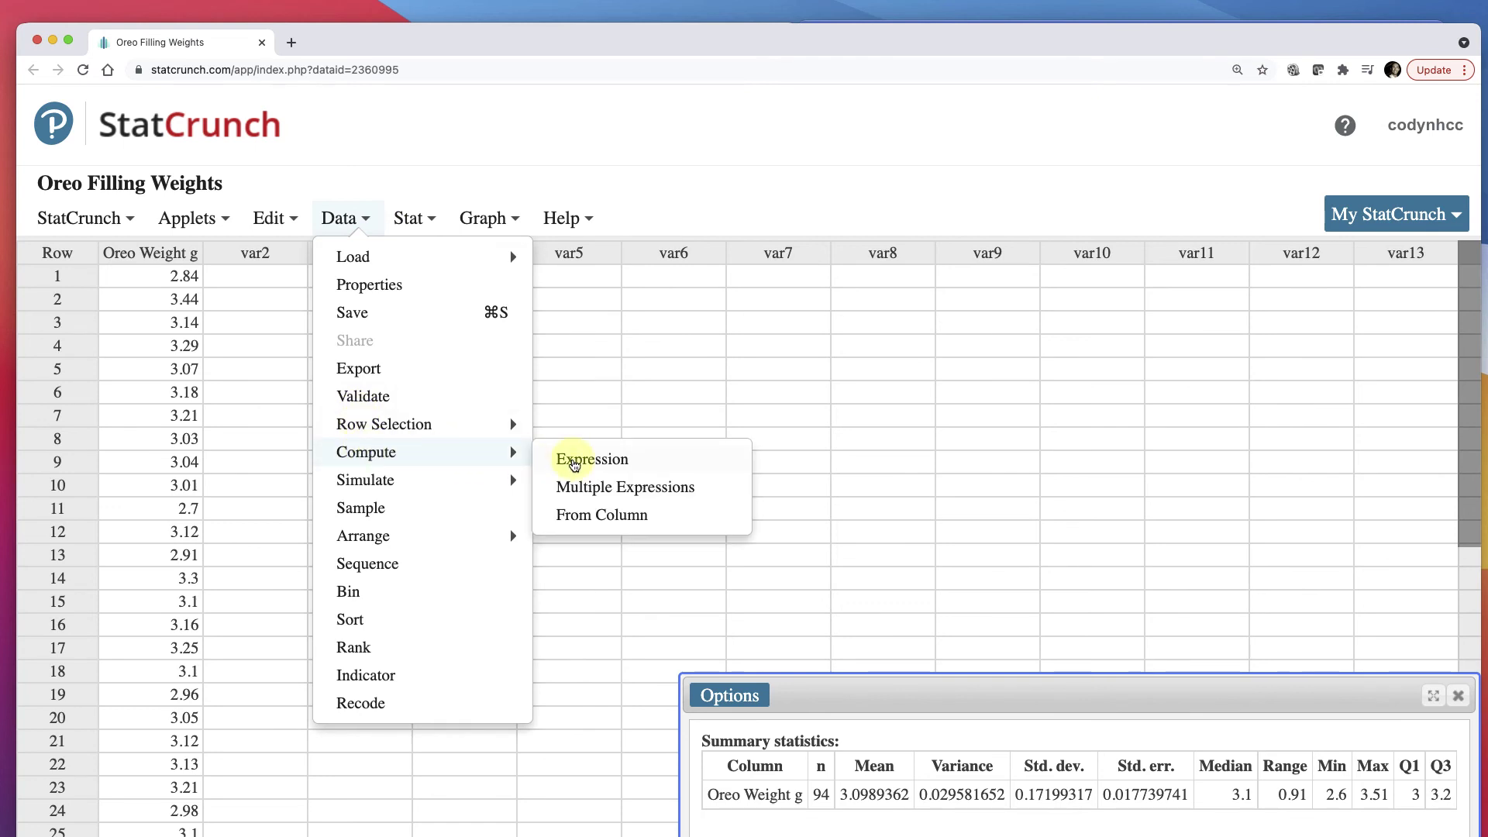
{"action": "left_click", "coordinate": [574, 462]}
{"action": "left_click_drag", "start_coordinate": [578, 461], "coordinate": [559, 276]}
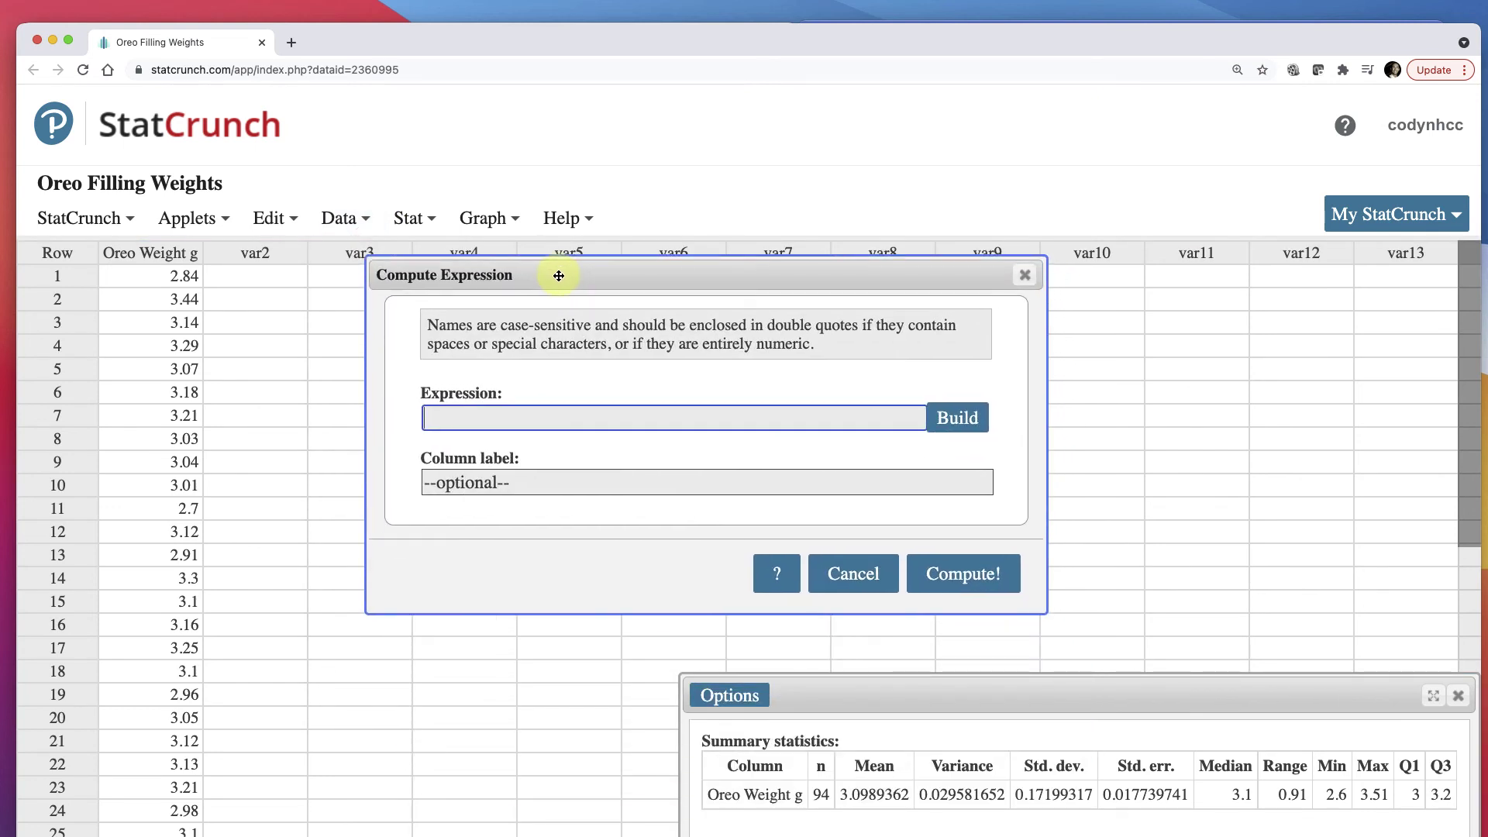
{"action": "left_click", "coordinate": [957, 418]}
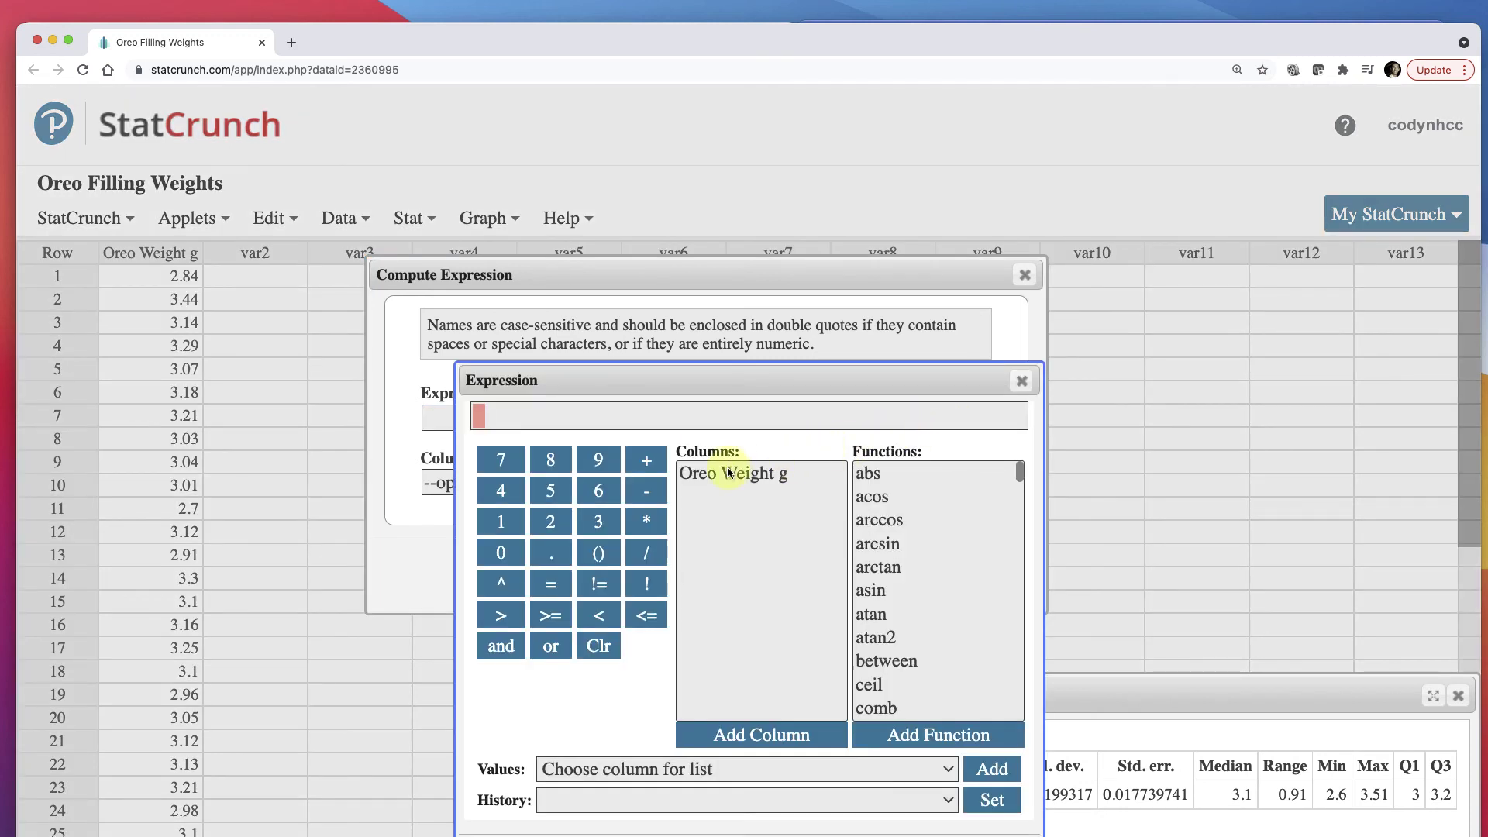
{"action": "left_click_drag", "start_coordinate": [757, 375], "coordinate": [657, 345]}
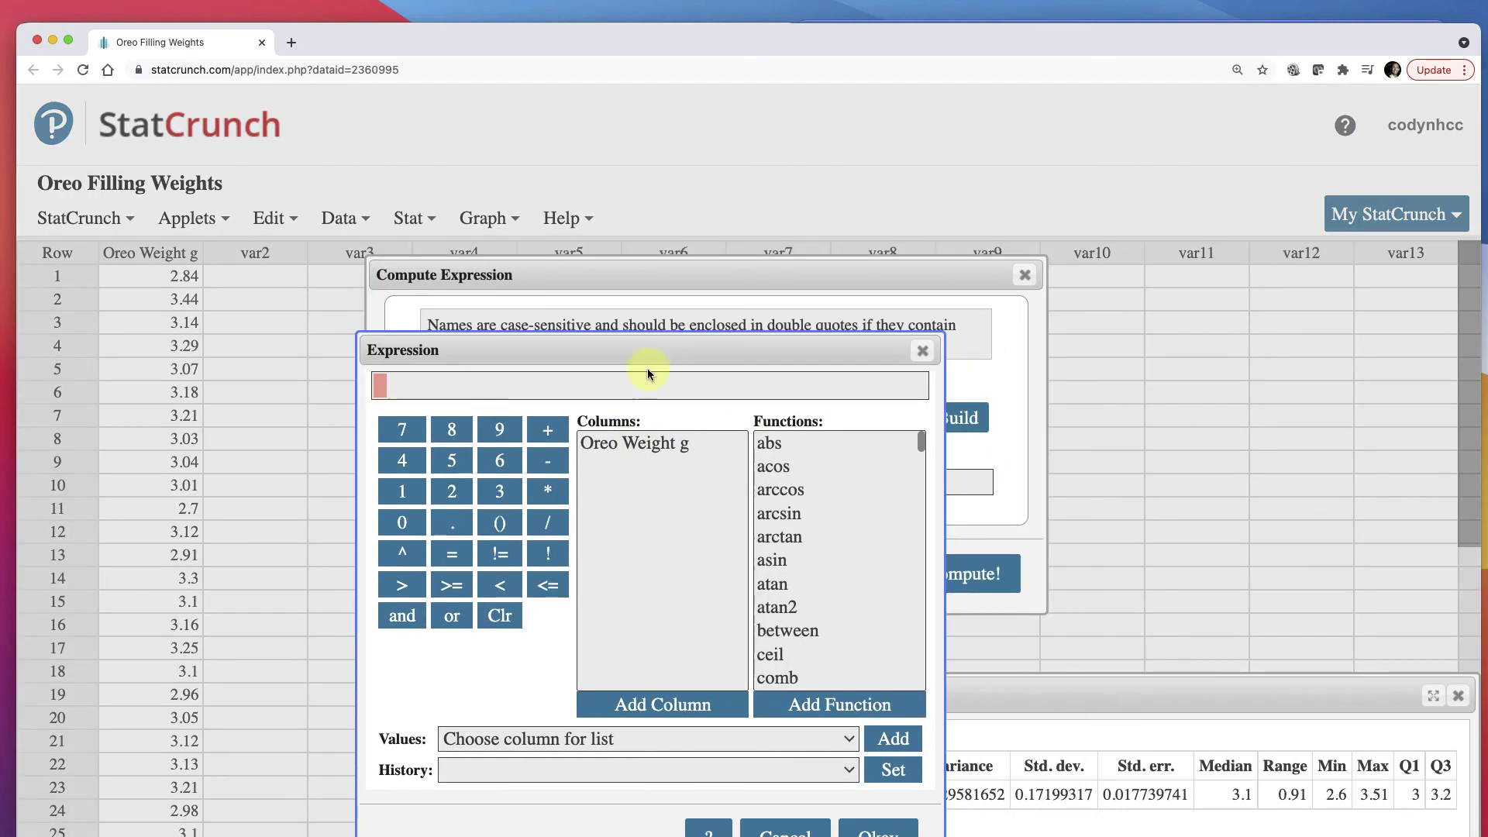
Begin the expression with a pair of parentheses containing the Oreo Weight g column followed by a minus sign
{"action": "left_click", "coordinate": [620, 449]}
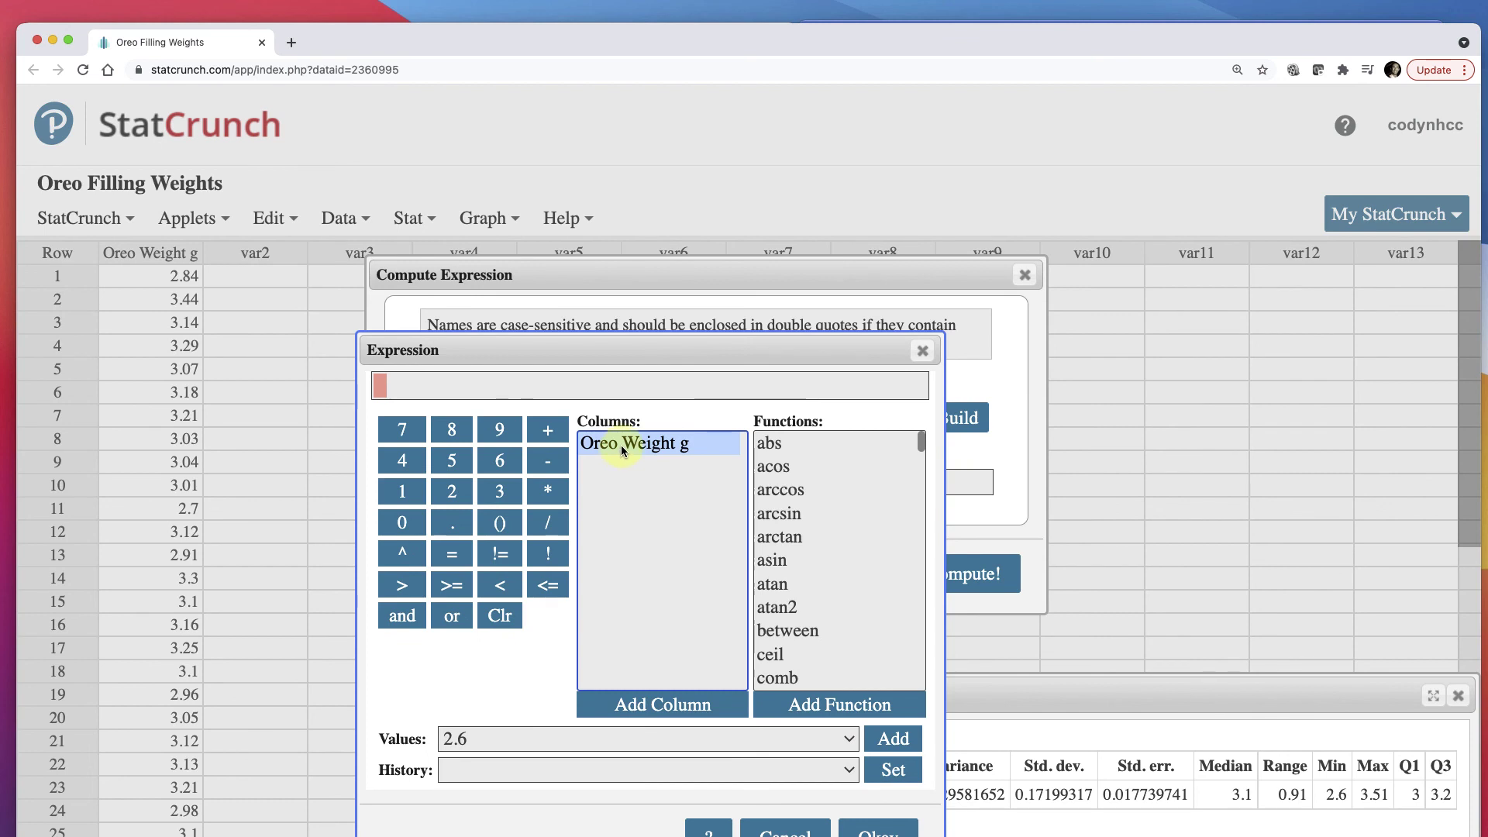
{"action": "left_click", "coordinate": [490, 523]}
{"action": "left_click", "coordinate": [586, 445]}
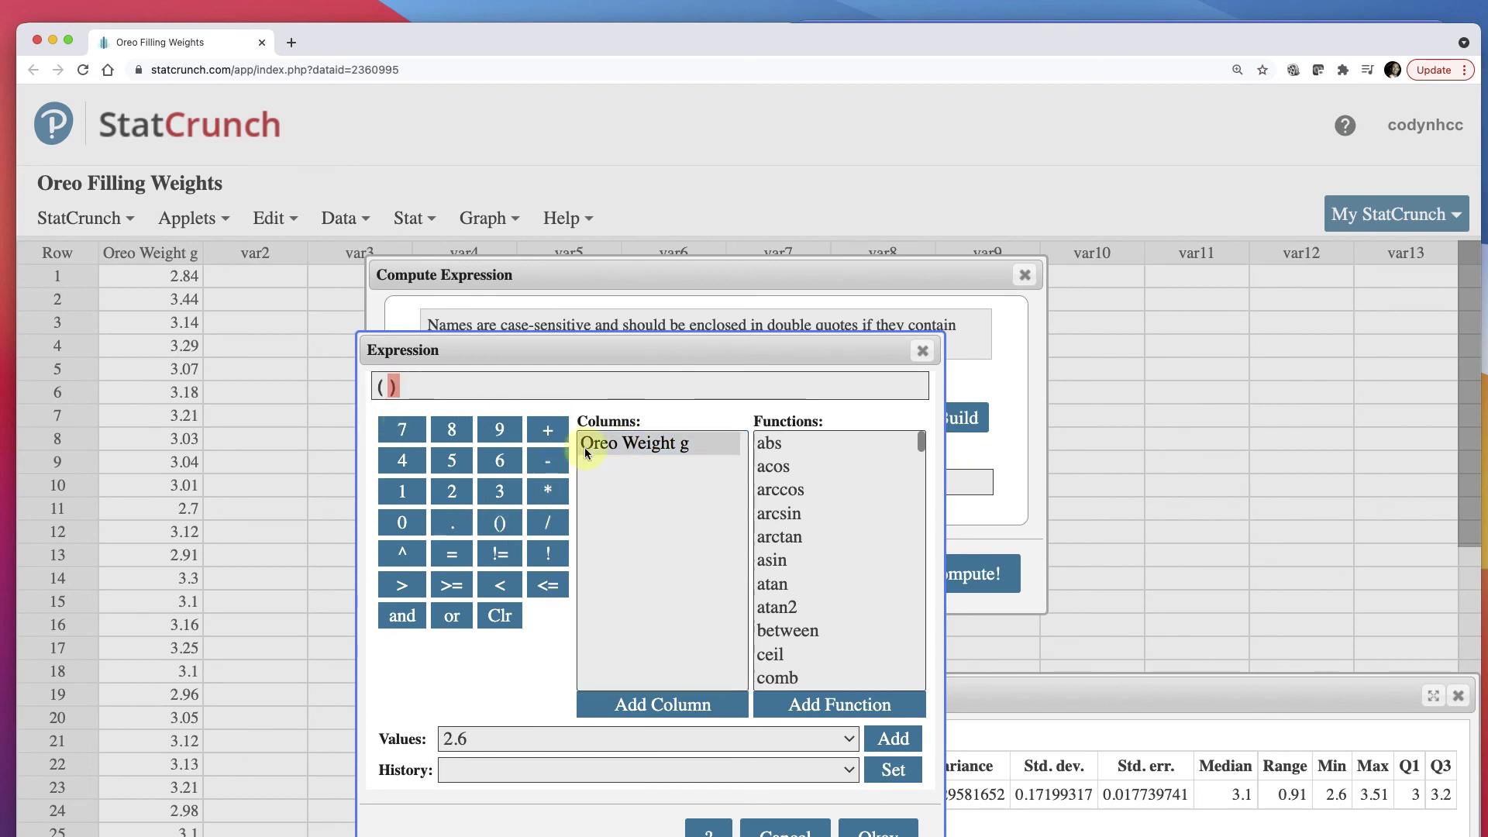
{"action": "left_click", "coordinate": [670, 705]}
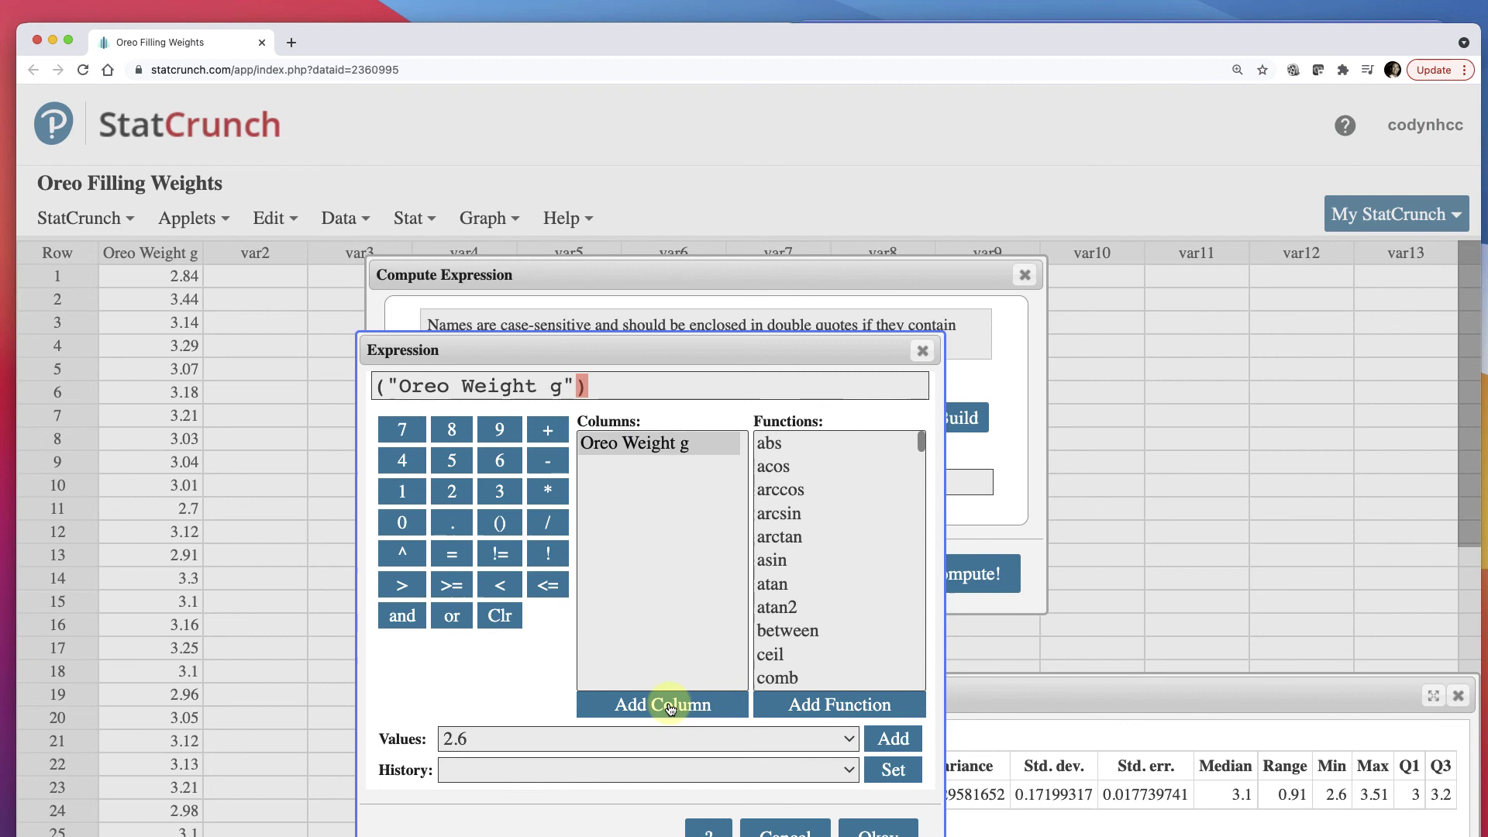
{"action": "left_click", "coordinate": [547, 461]}
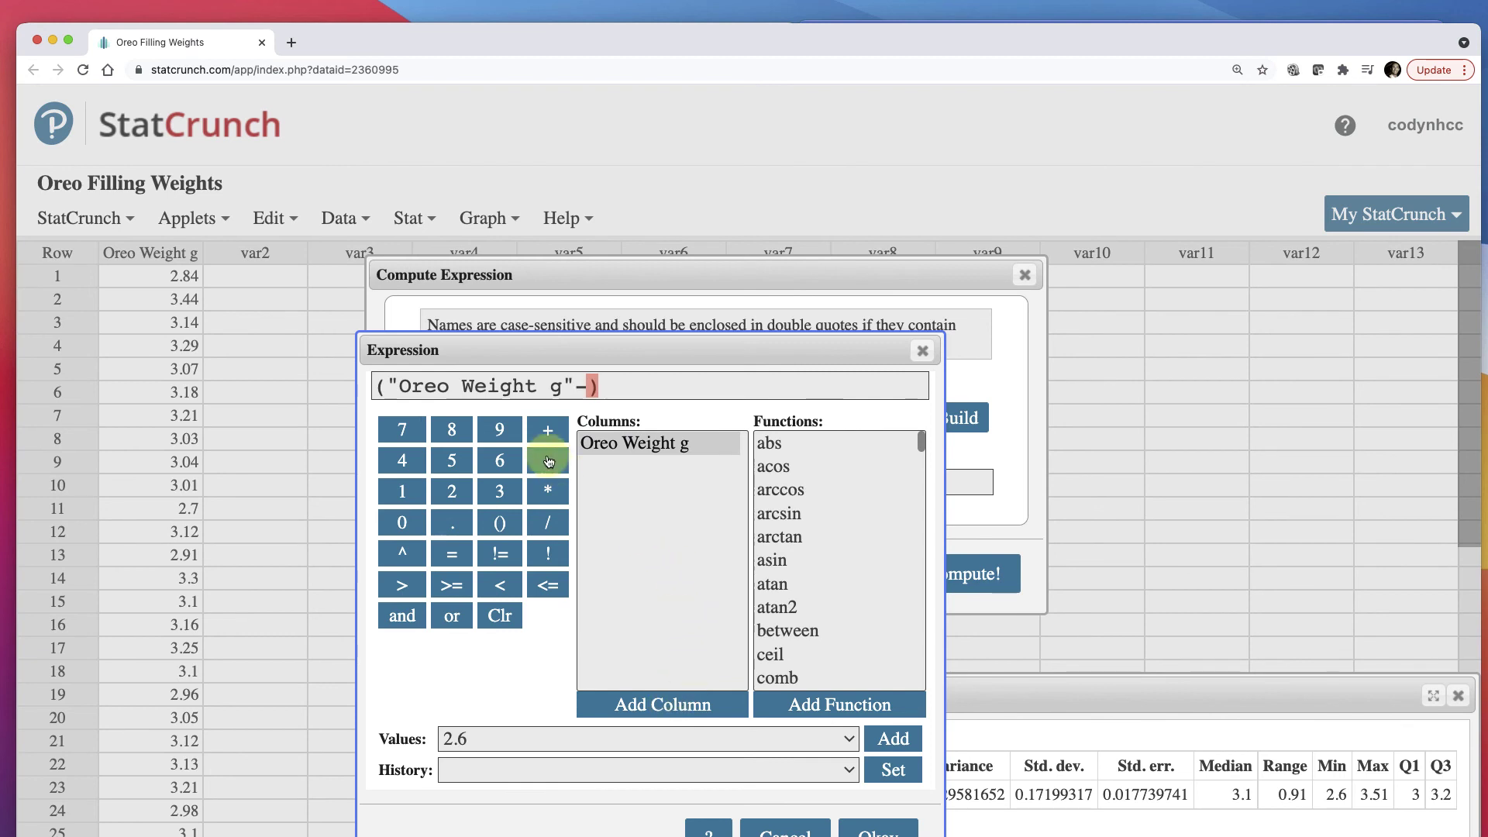
Consult the z-score formula in the document behind StatCrunch and enter the mean 3.0989362 as the value subtracted inside the parentheses
{"action": "left_click_drag", "start_coordinate": [648, 341], "coordinate": [412, 351]}
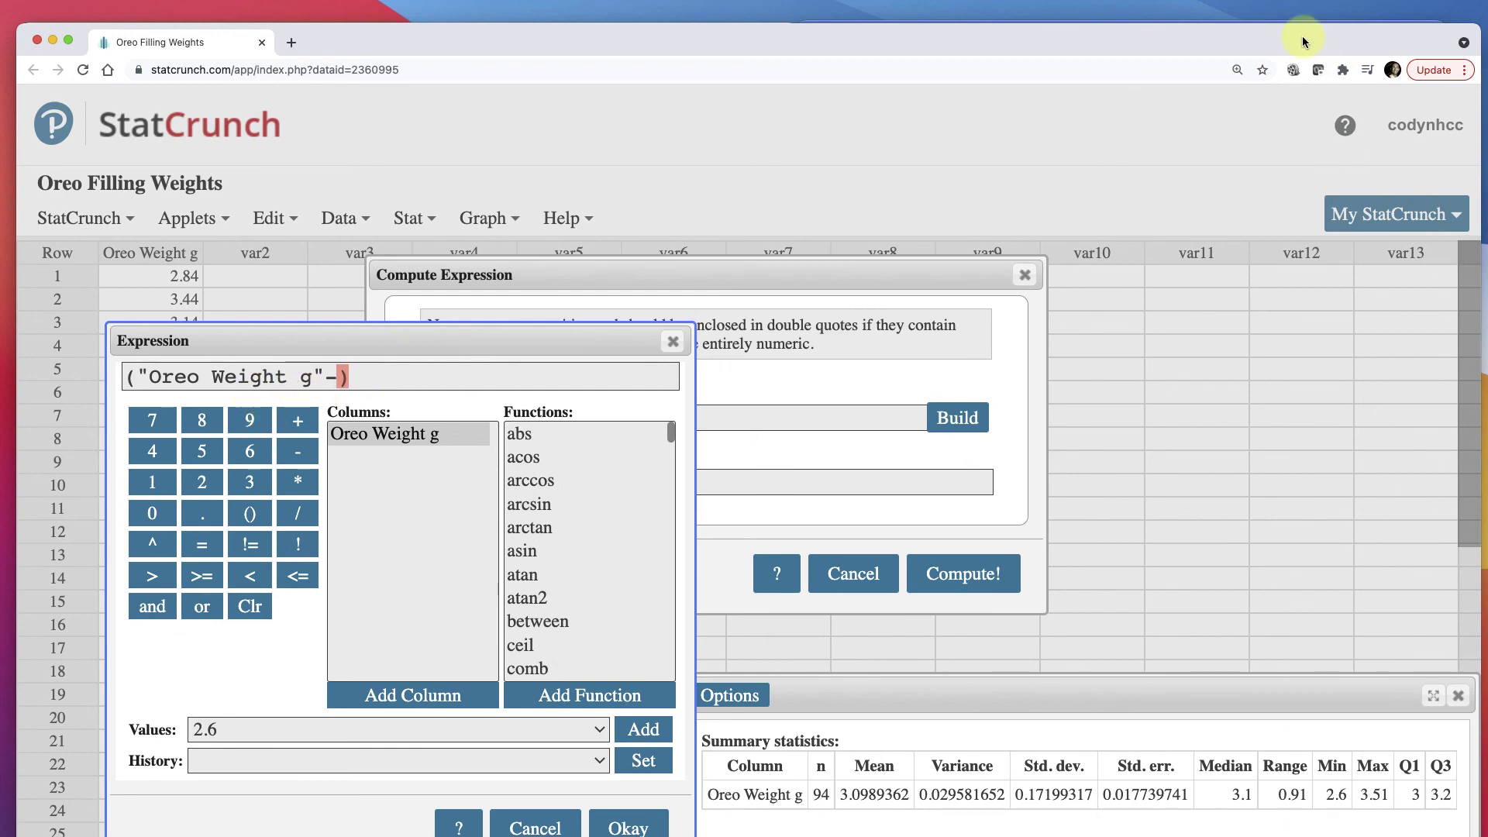
{"action": "left_click_drag", "start_coordinate": [1302, 42], "coordinate": [1295, 565]}
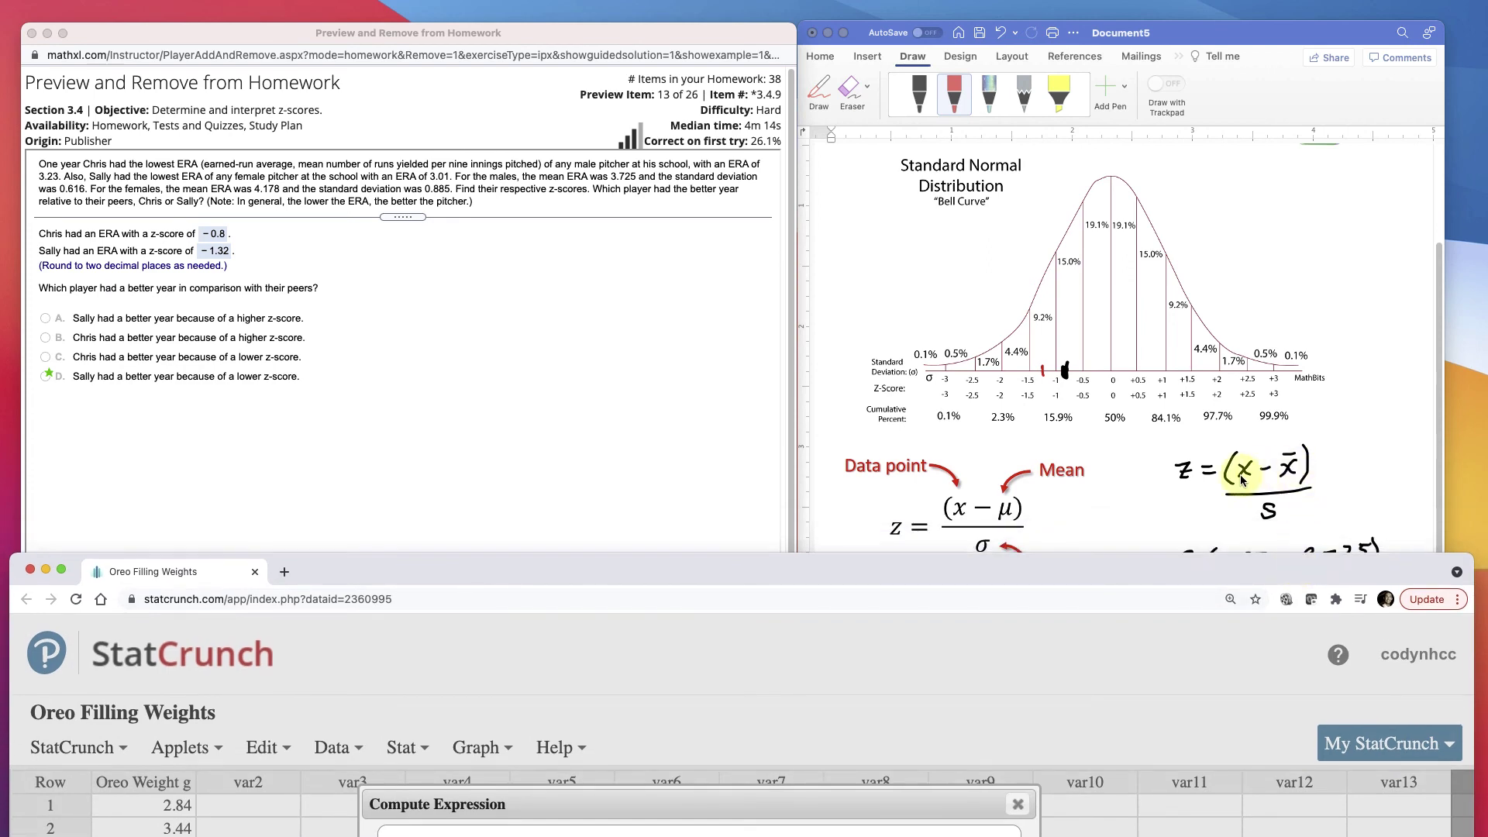
{"action": "left_click_drag", "start_coordinate": [1239, 575], "coordinate": [1253, 18]}
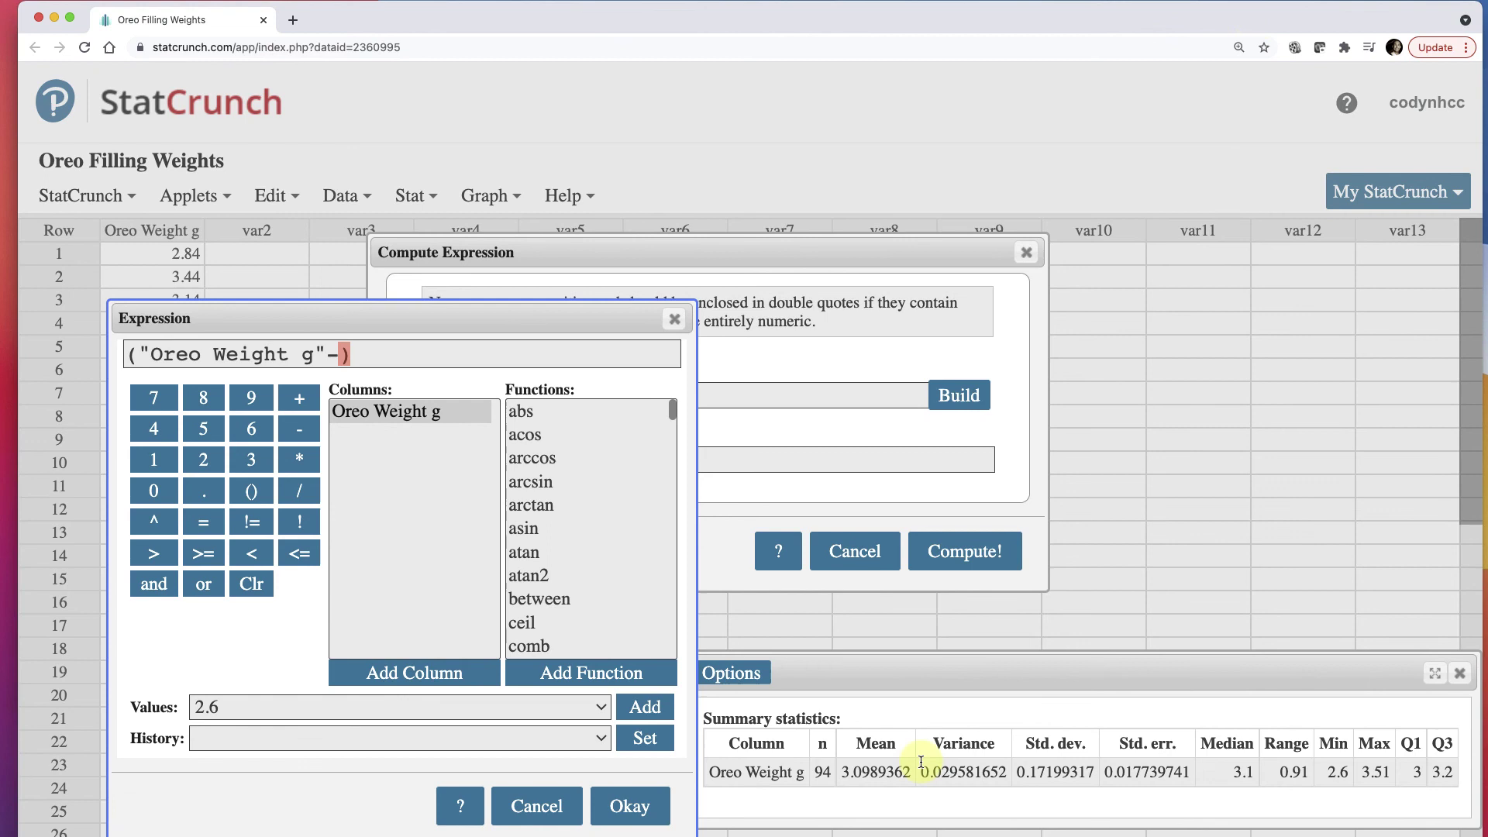
{"action": "type", "text": "3.0989362"}
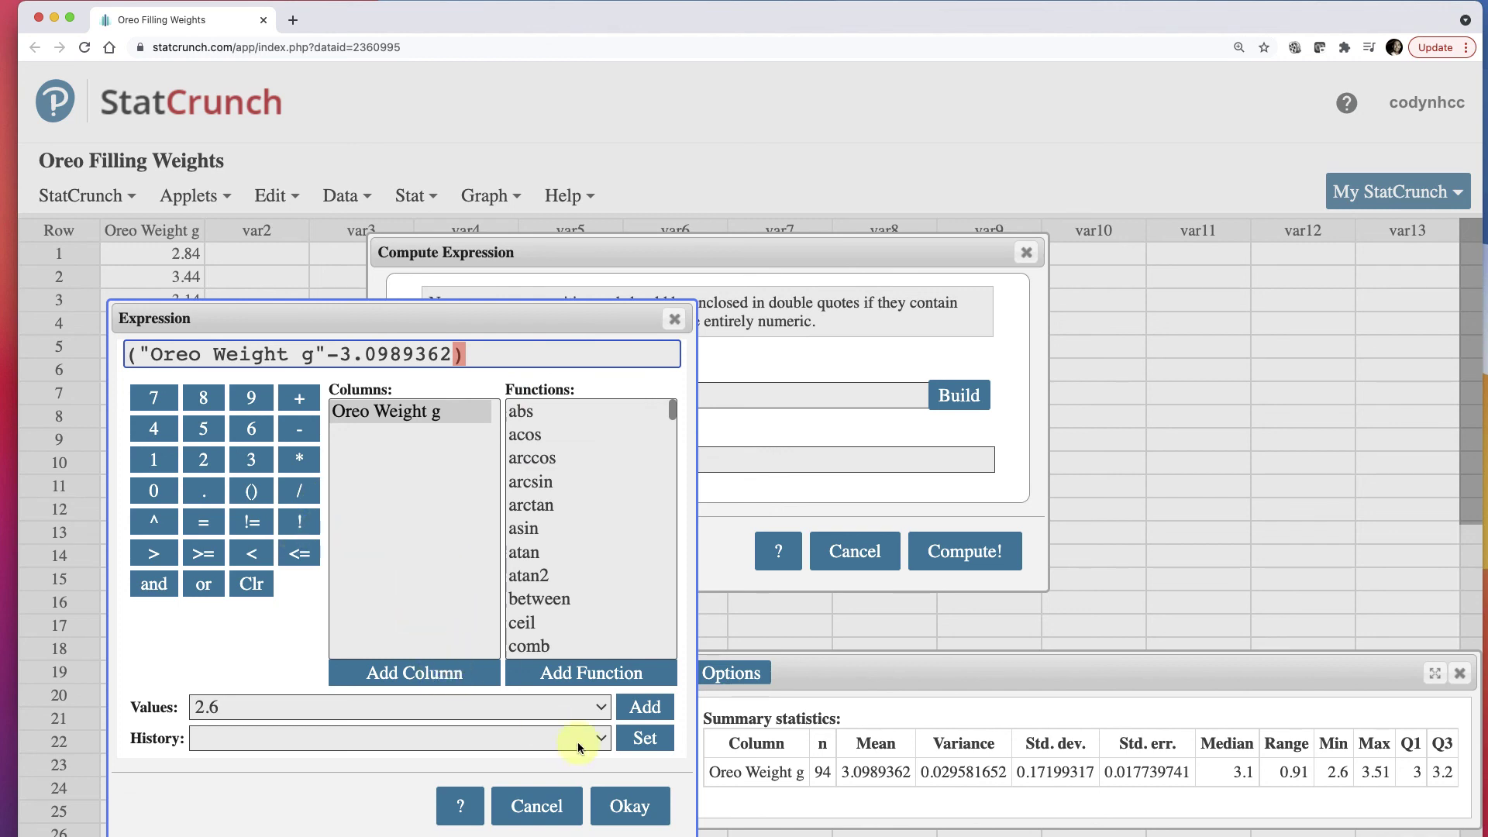
Divide the parenthesised difference by the standard deviation 0.17199317 and accept the finished expression
{"action": "key", "text": "Right"}
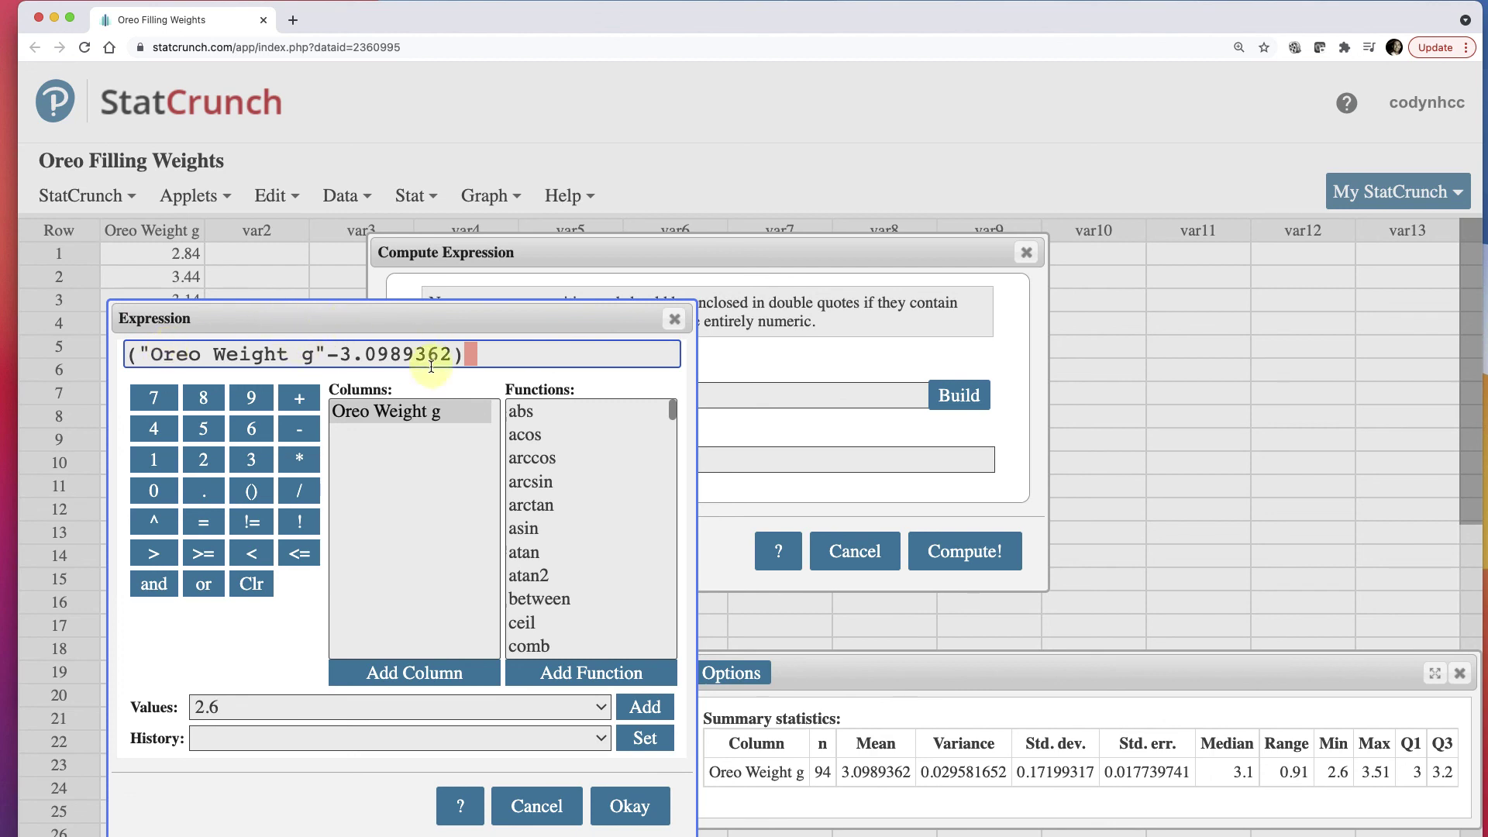
{"action": "left_click", "coordinate": [283, 490]}
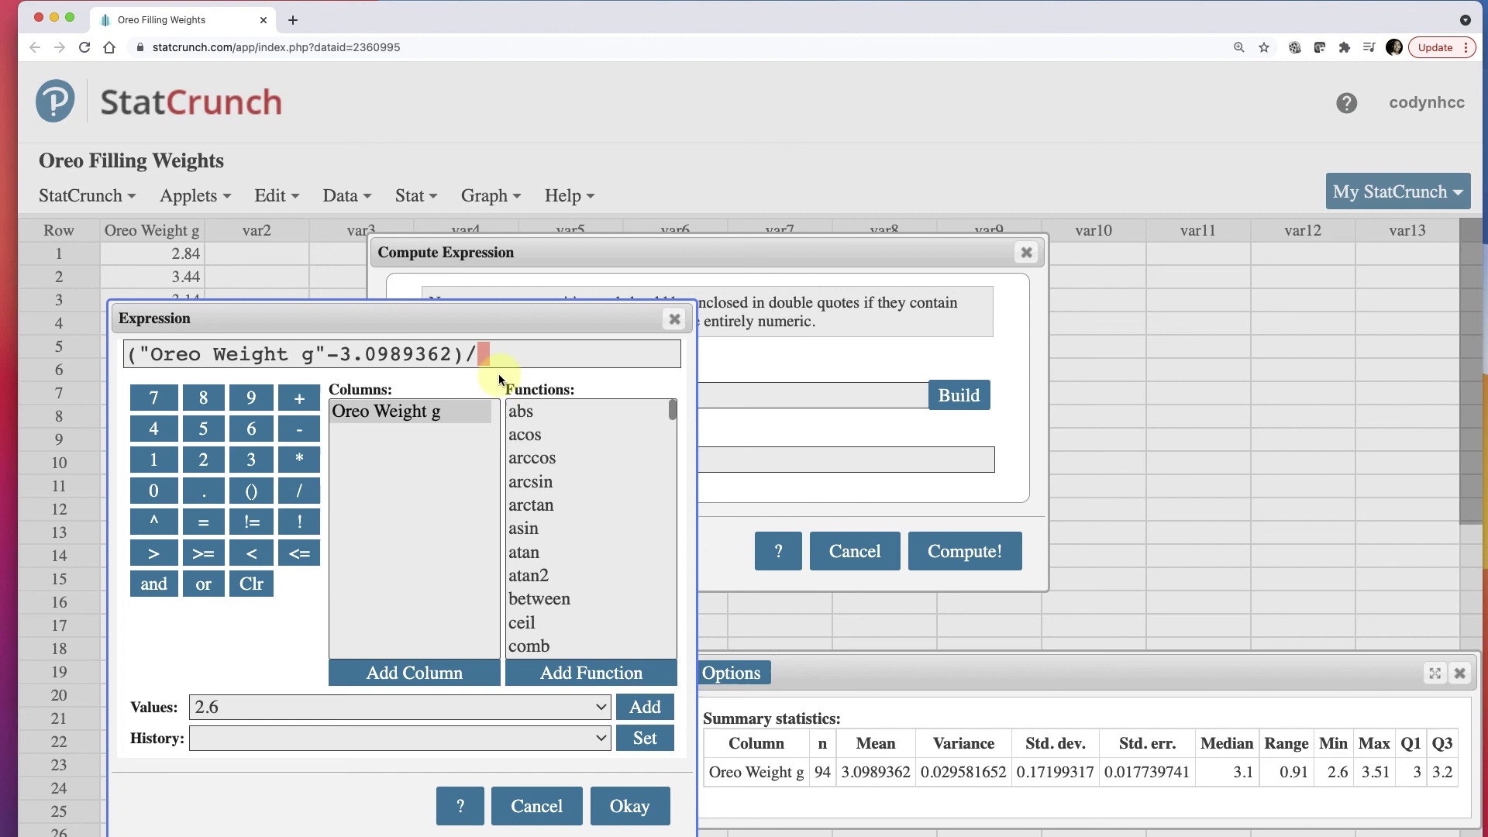
{"action": "type", "text": "0."}
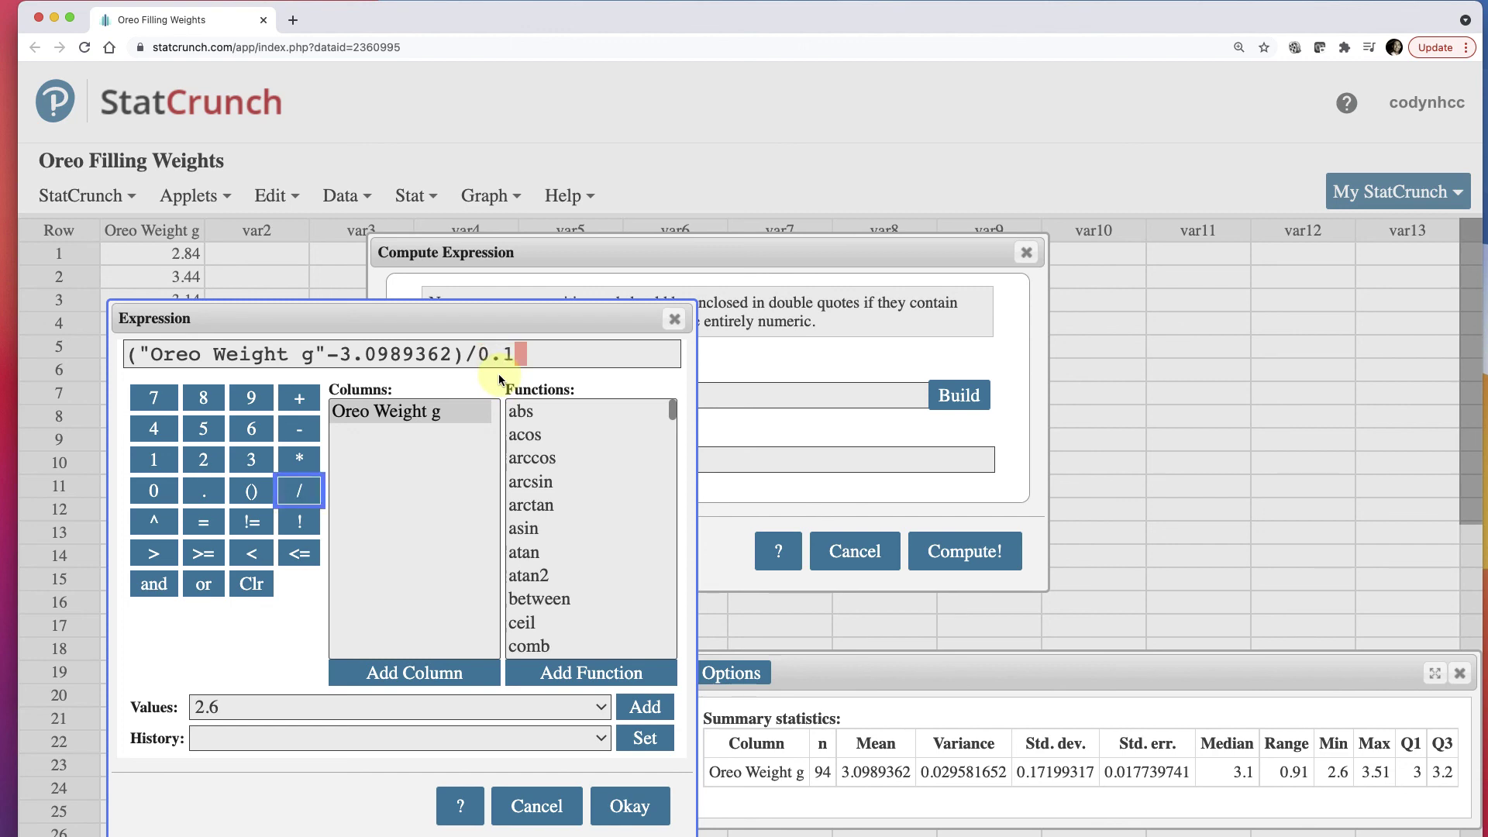
{"action": "type", "text": "17199317"}
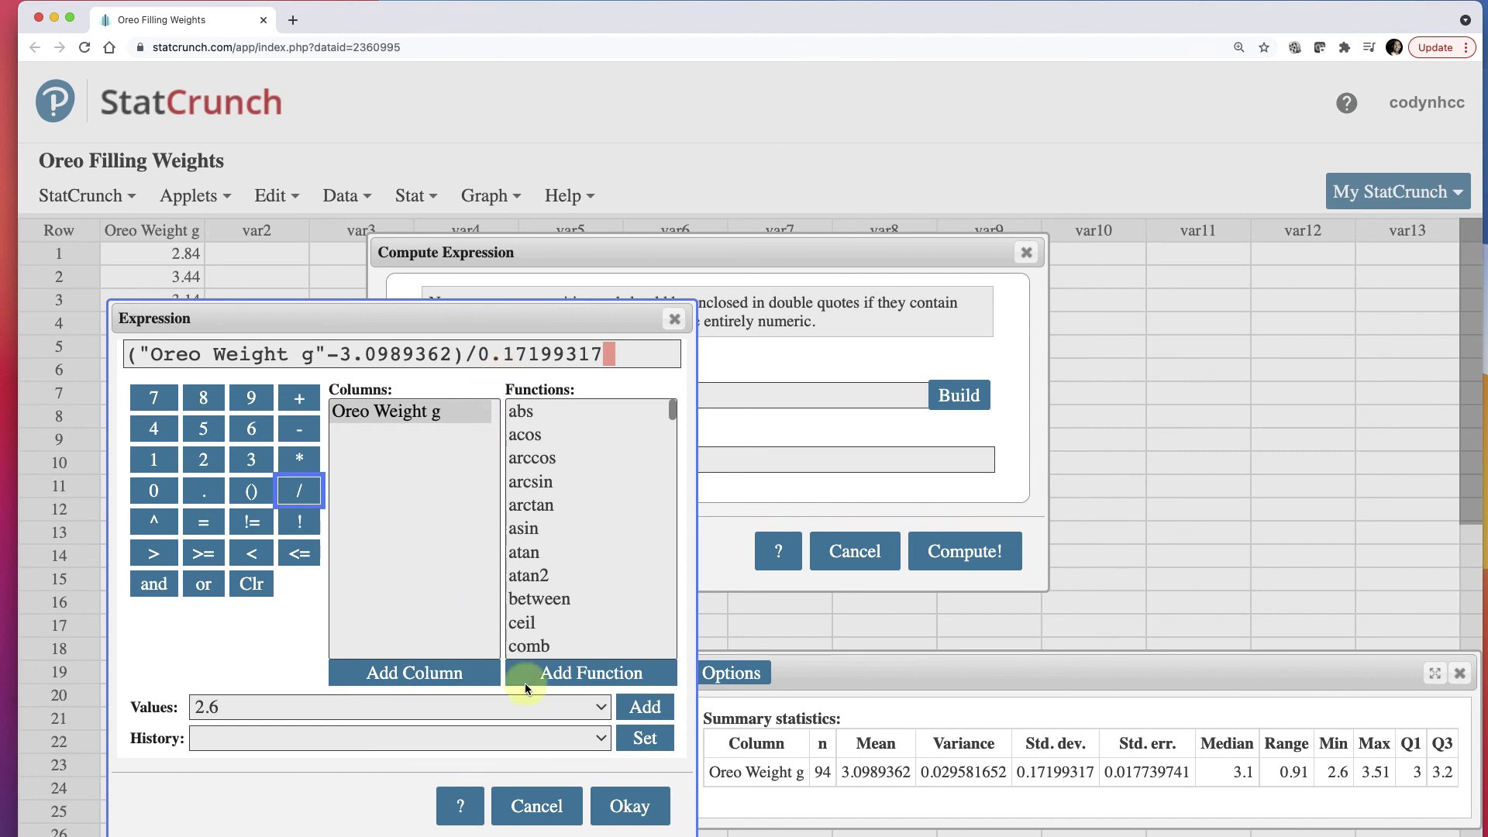
{"action": "left_click", "coordinate": [629, 805]}
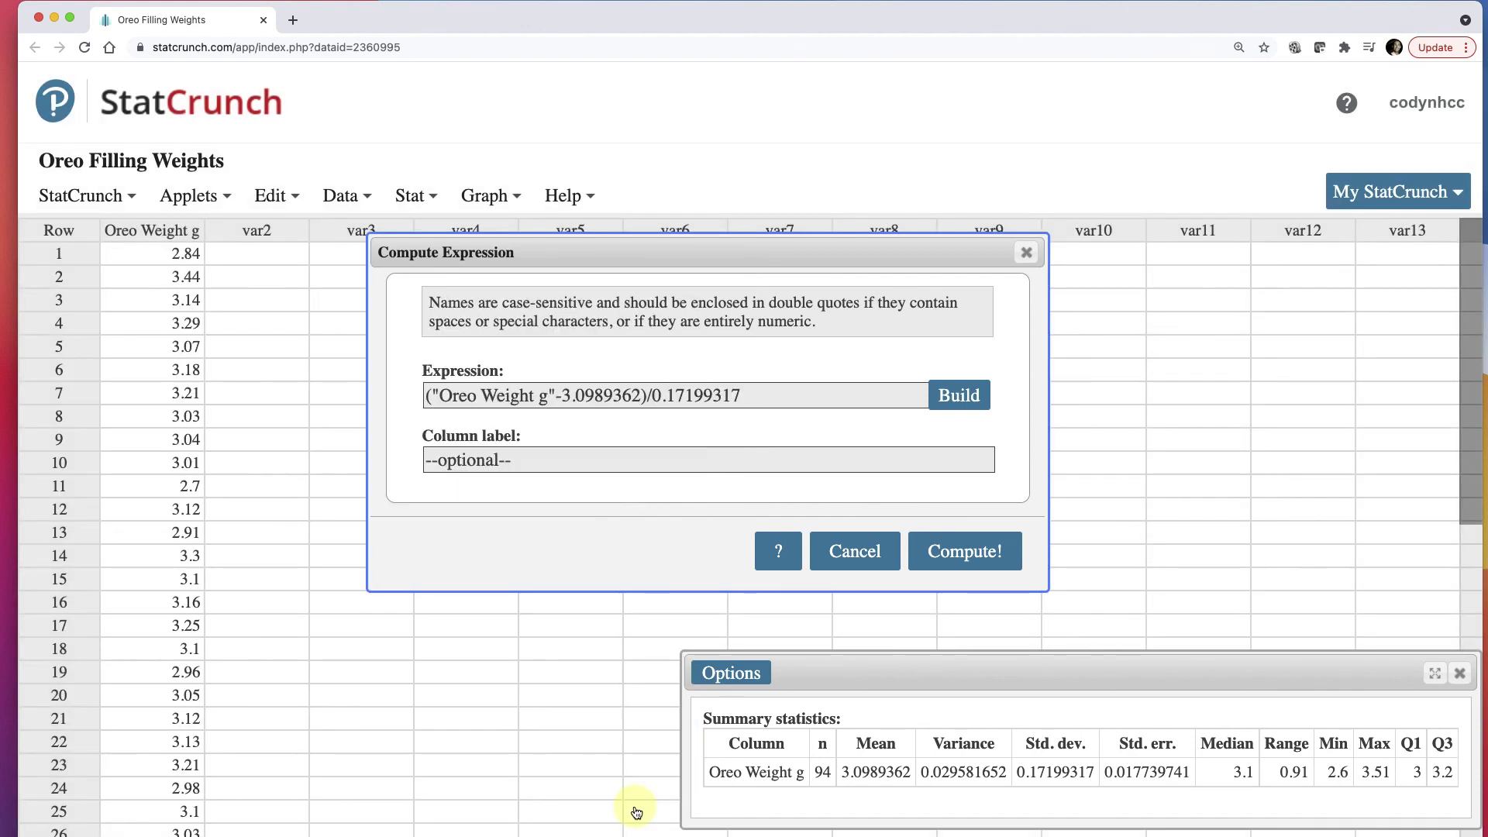
Label the new column Zscore and compute it from the expression
{"action": "left_click", "coordinate": [584, 452]}
{"action": "type", "text": "Za"}
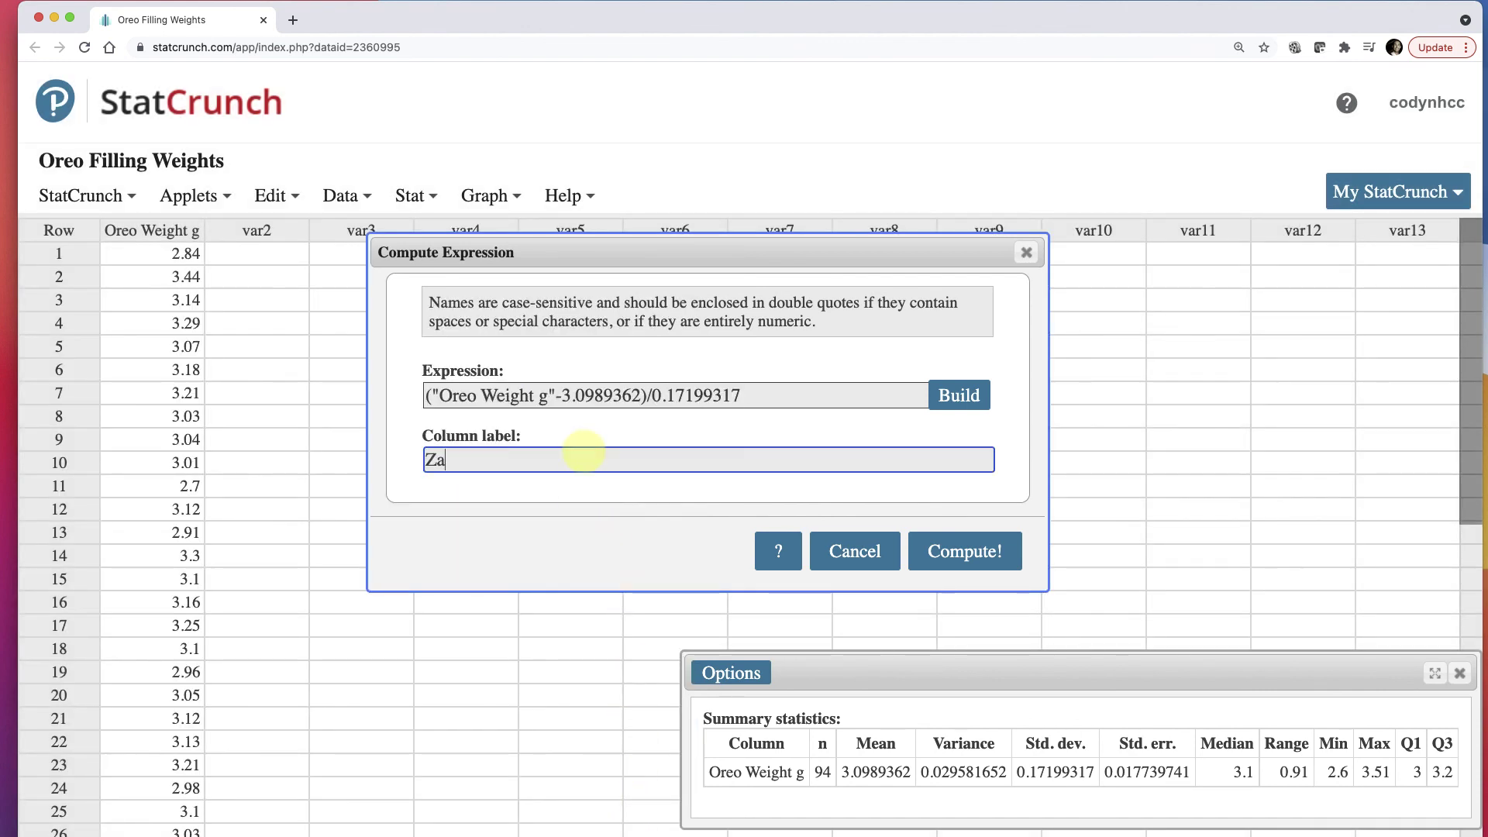
{"action": "key", "text": "BackSpace"}
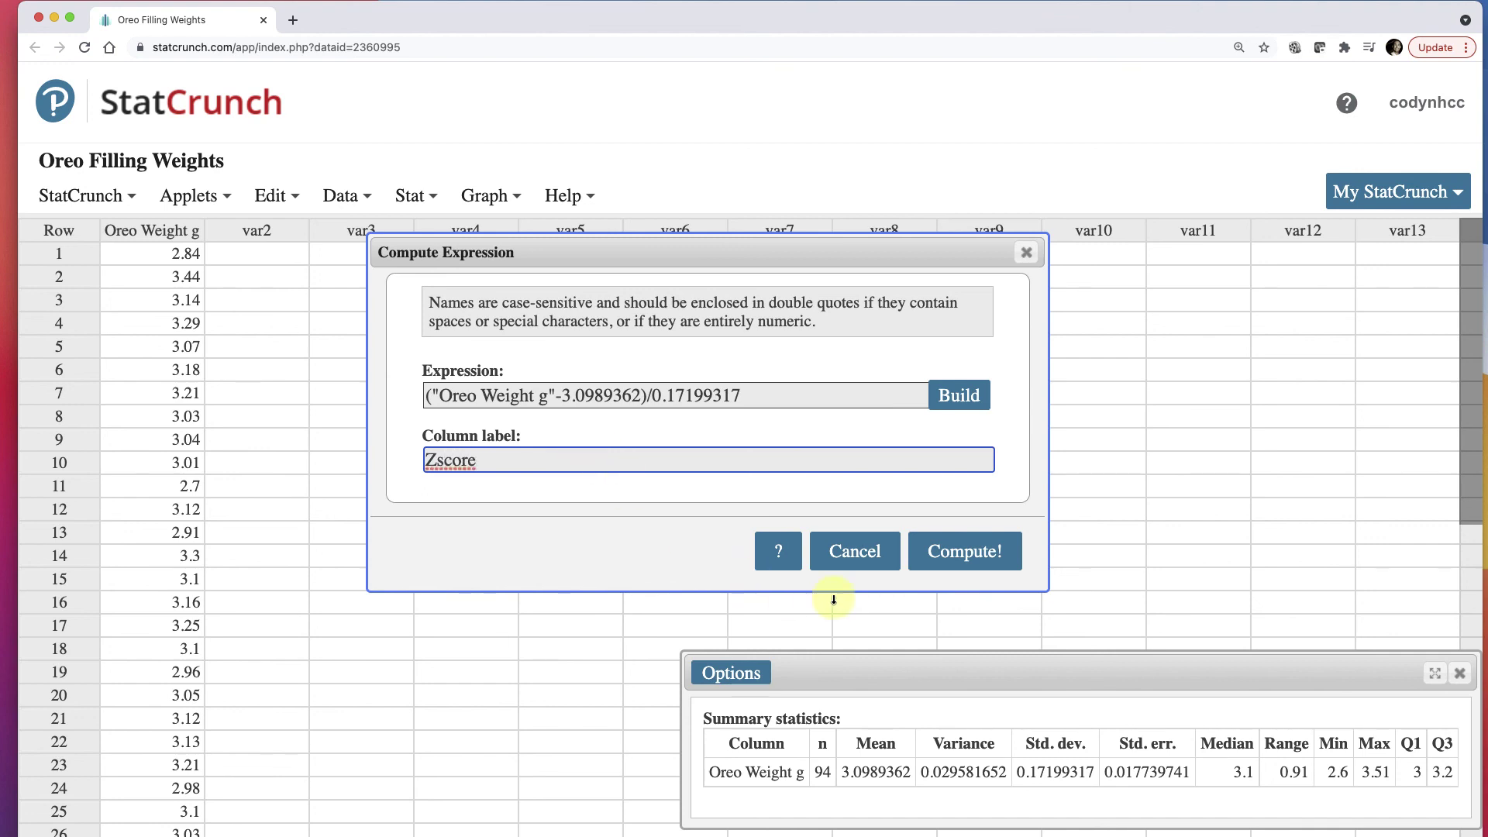
{"action": "left_click", "coordinate": [964, 569]}
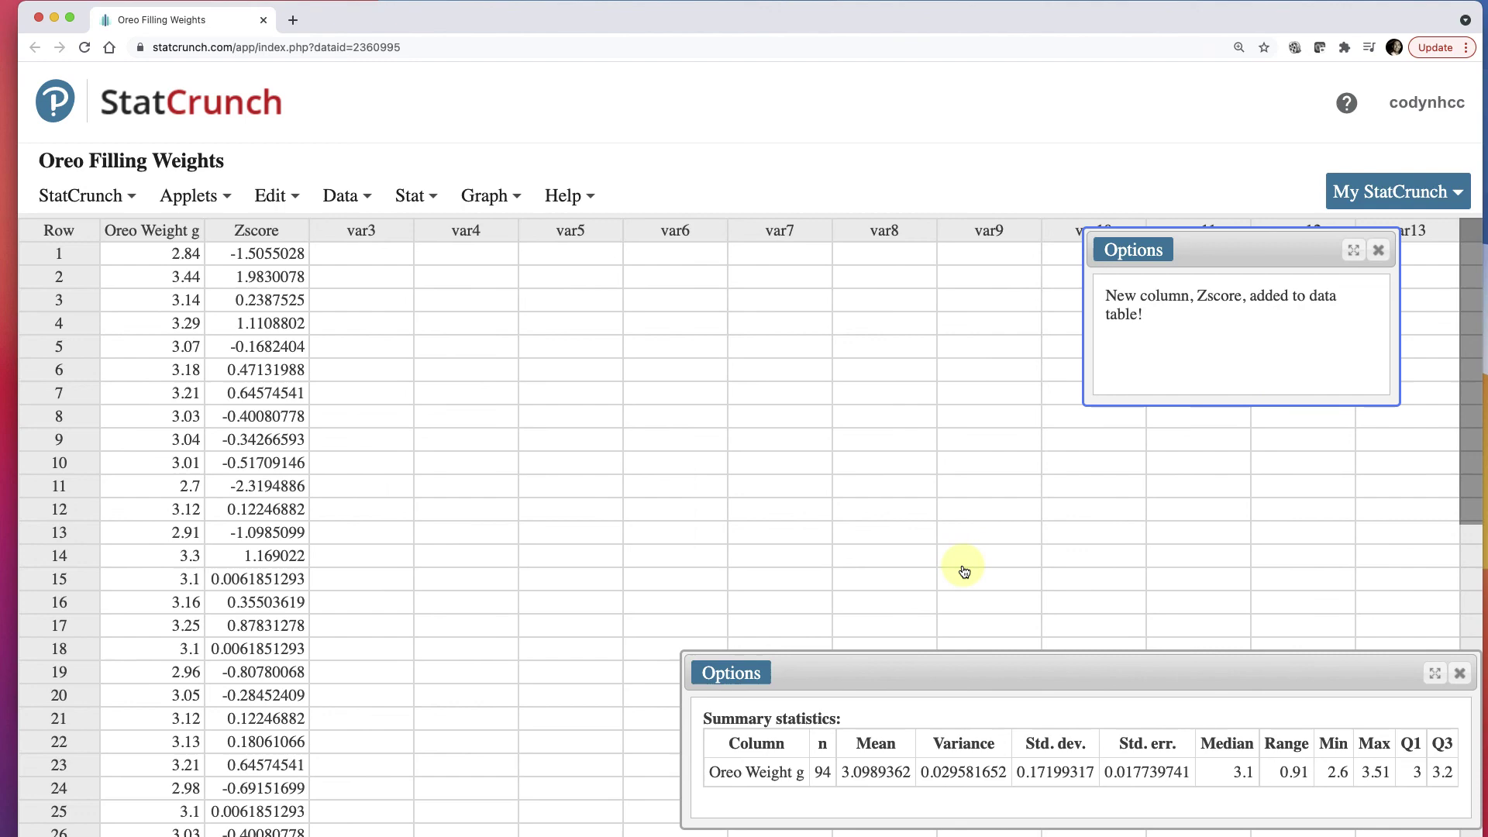
Examine the Zscore column through to the last data row, compare row 15's weight with its z-score, and return to the first row
{"action": "scroll", "coordinate": [259, 578], "scroll_direction": "down", "scroll_amount": 5}
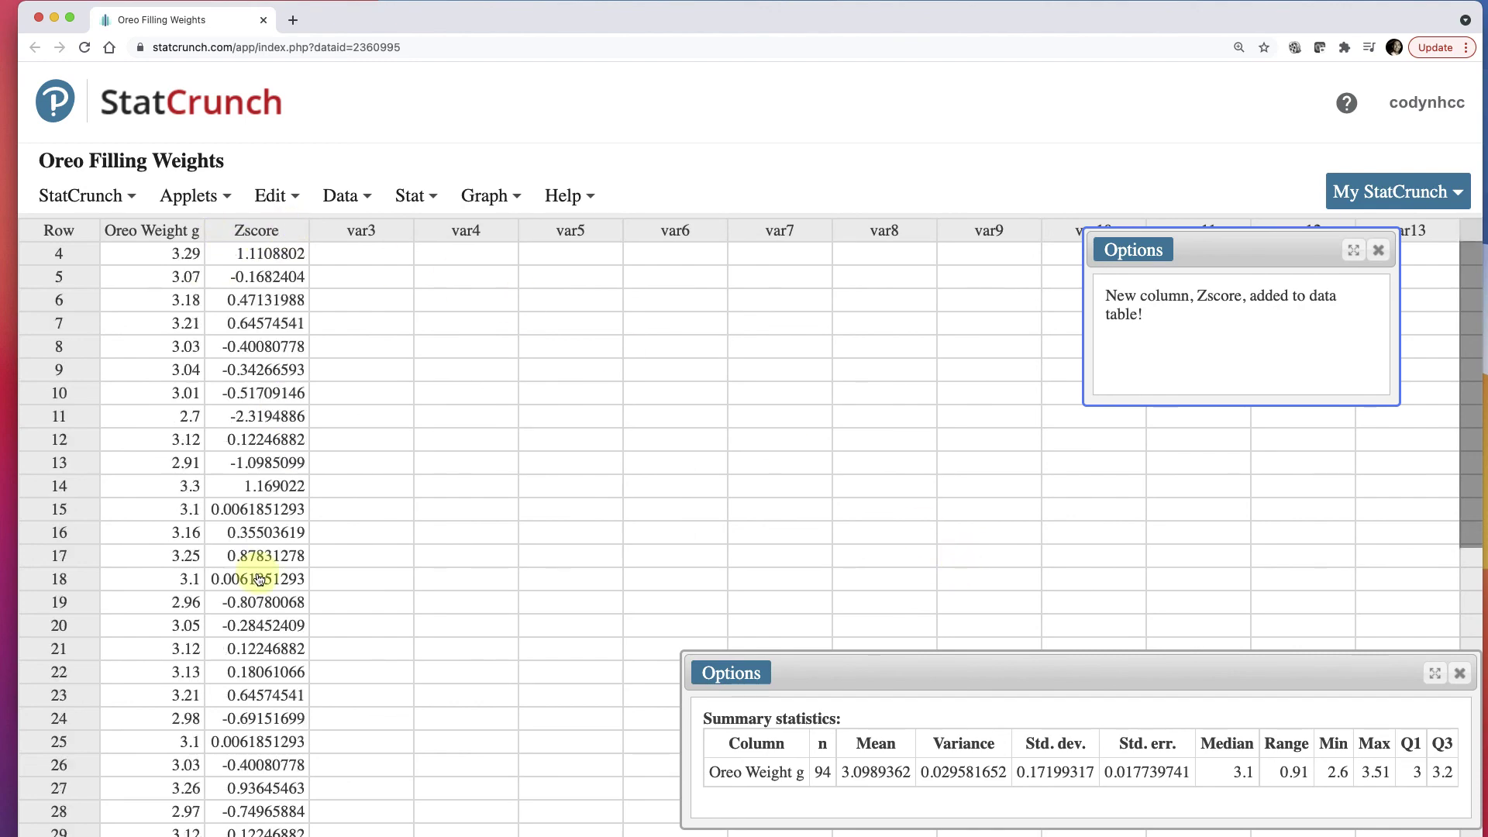
{"action": "scroll", "coordinate": [259, 578], "scroll_direction": "down", "scroll_amount": 18}
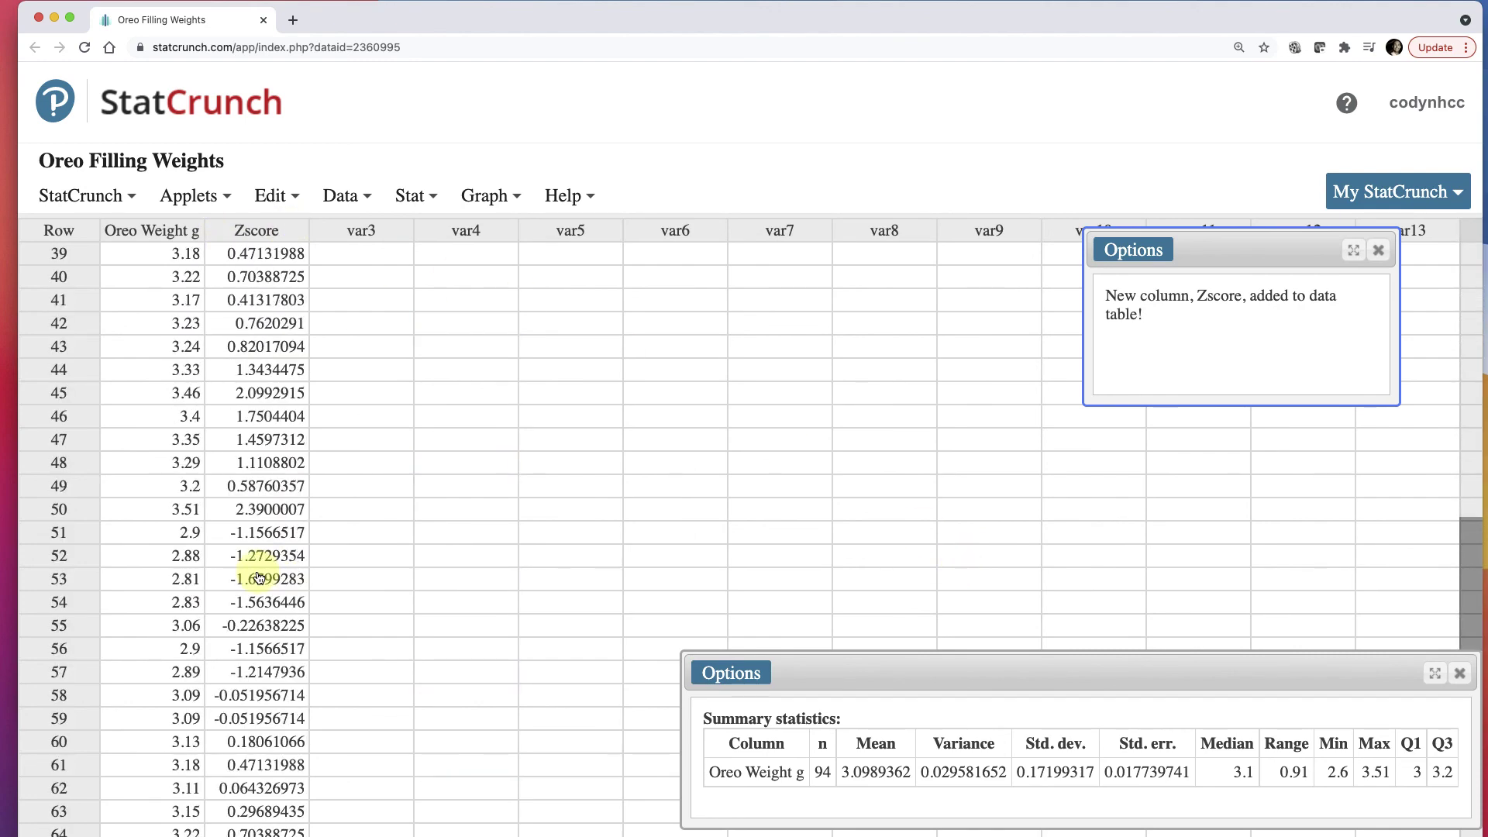
{"action": "scroll", "coordinate": [259, 578], "scroll_direction": "down", "scroll_amount": 13}
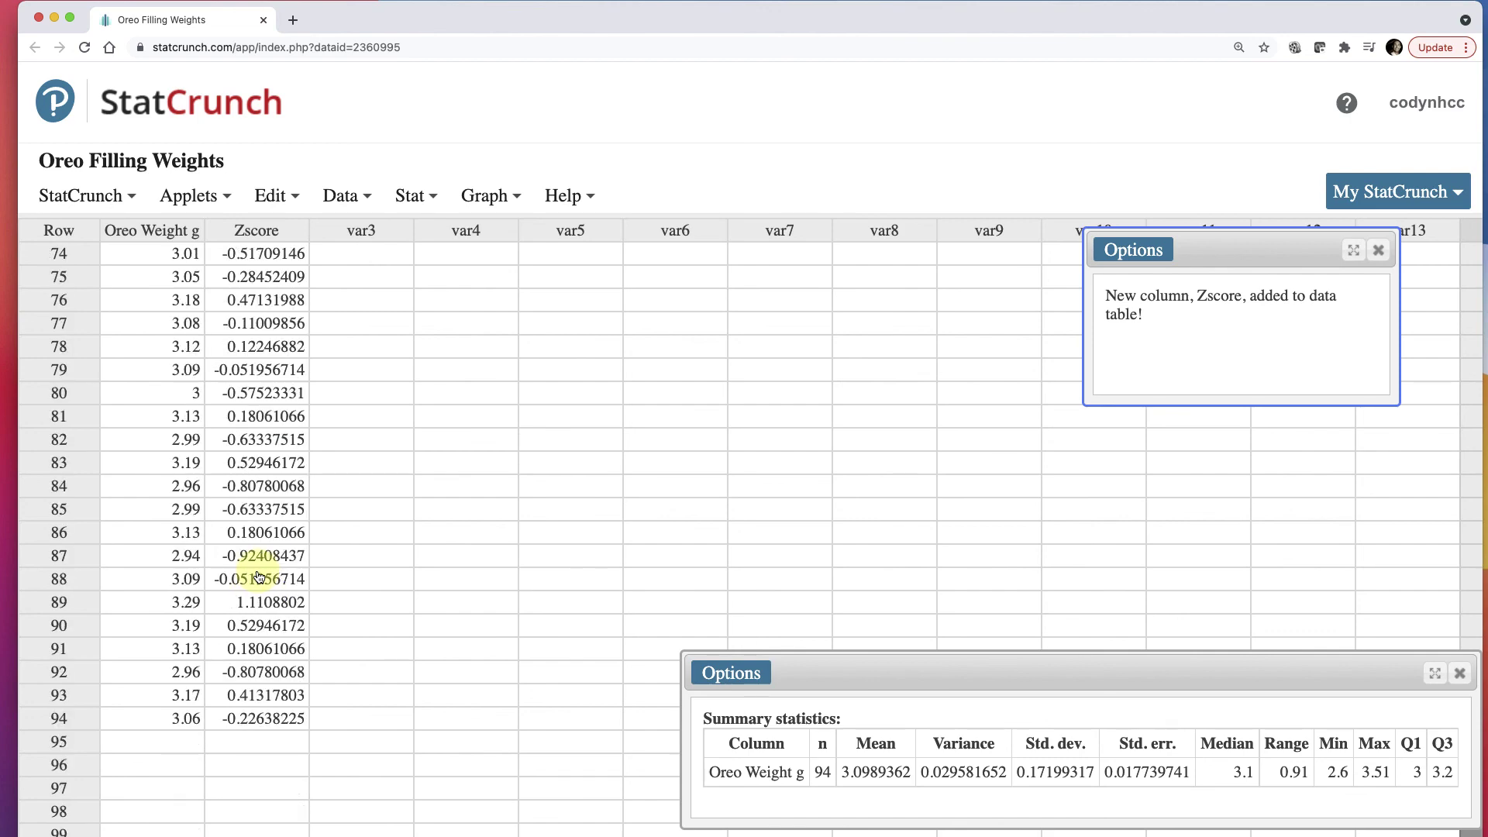
{"action": "scroll", "coordinate": [259, 578], "scroll_direction": "up", "scroll_amount": 12}
{"action": "scroll", "coordinate": [260, 578], "scroll_direction": "up", "scroll_amount": 20}
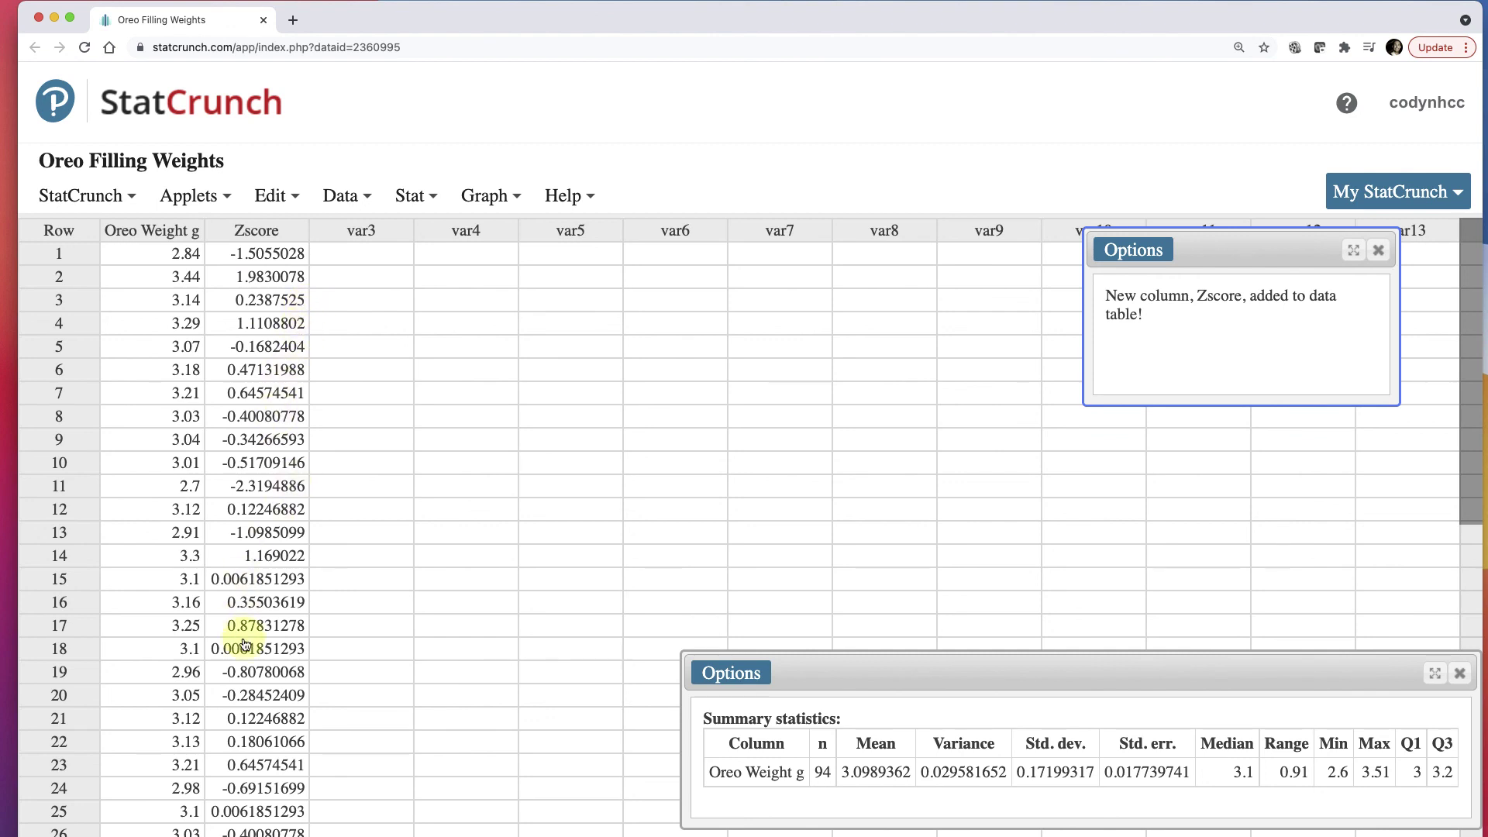
{"action": "scroll", "coordinate": [250, 511], "scroll_direction": "down", "scroll_amount": 1}
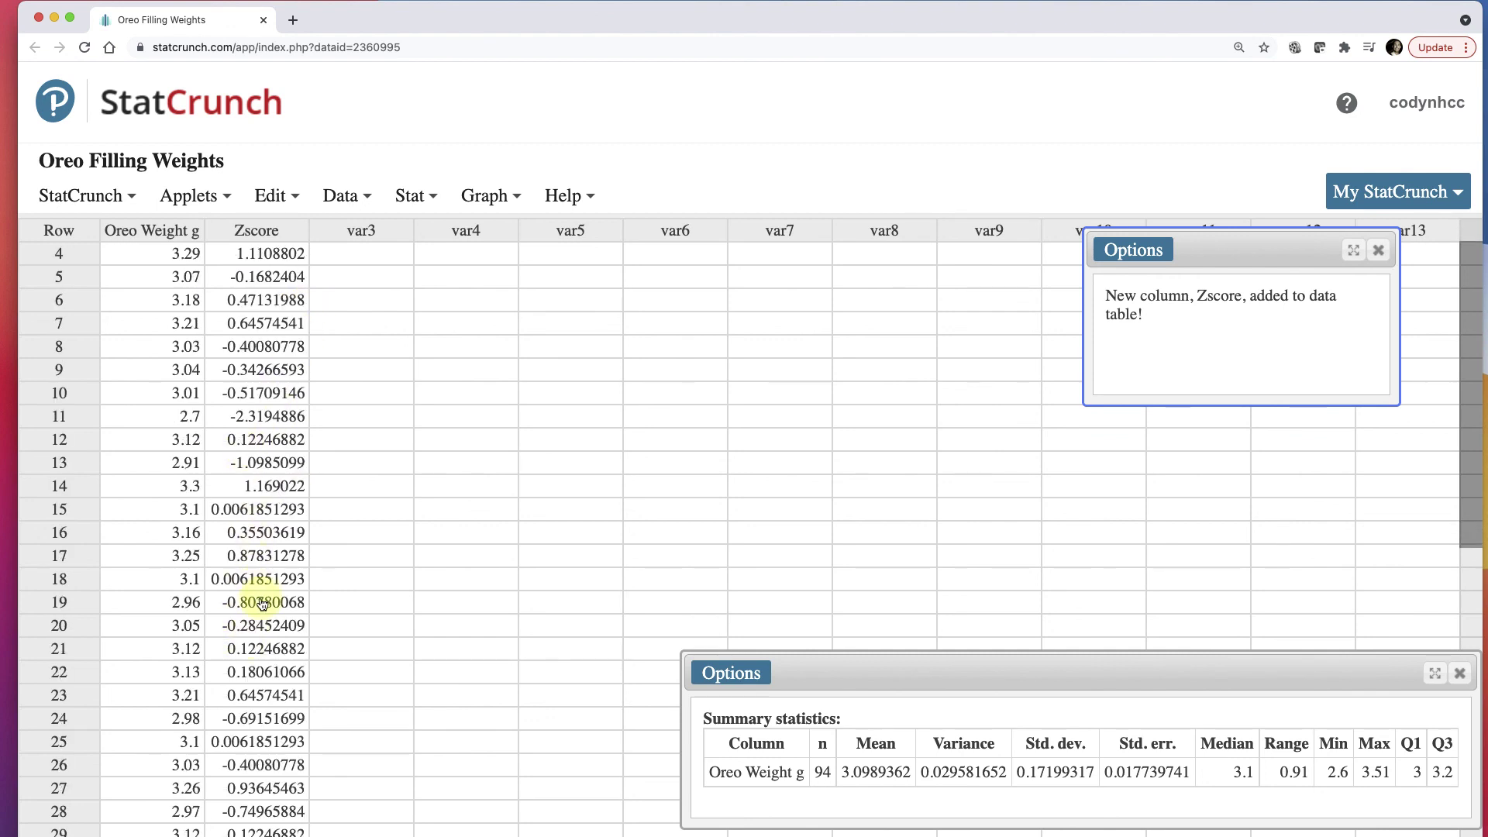
{"action": "scroll", "coordinate": [255, 542], "scroll_direction": "down", "scroll_amount": 3}
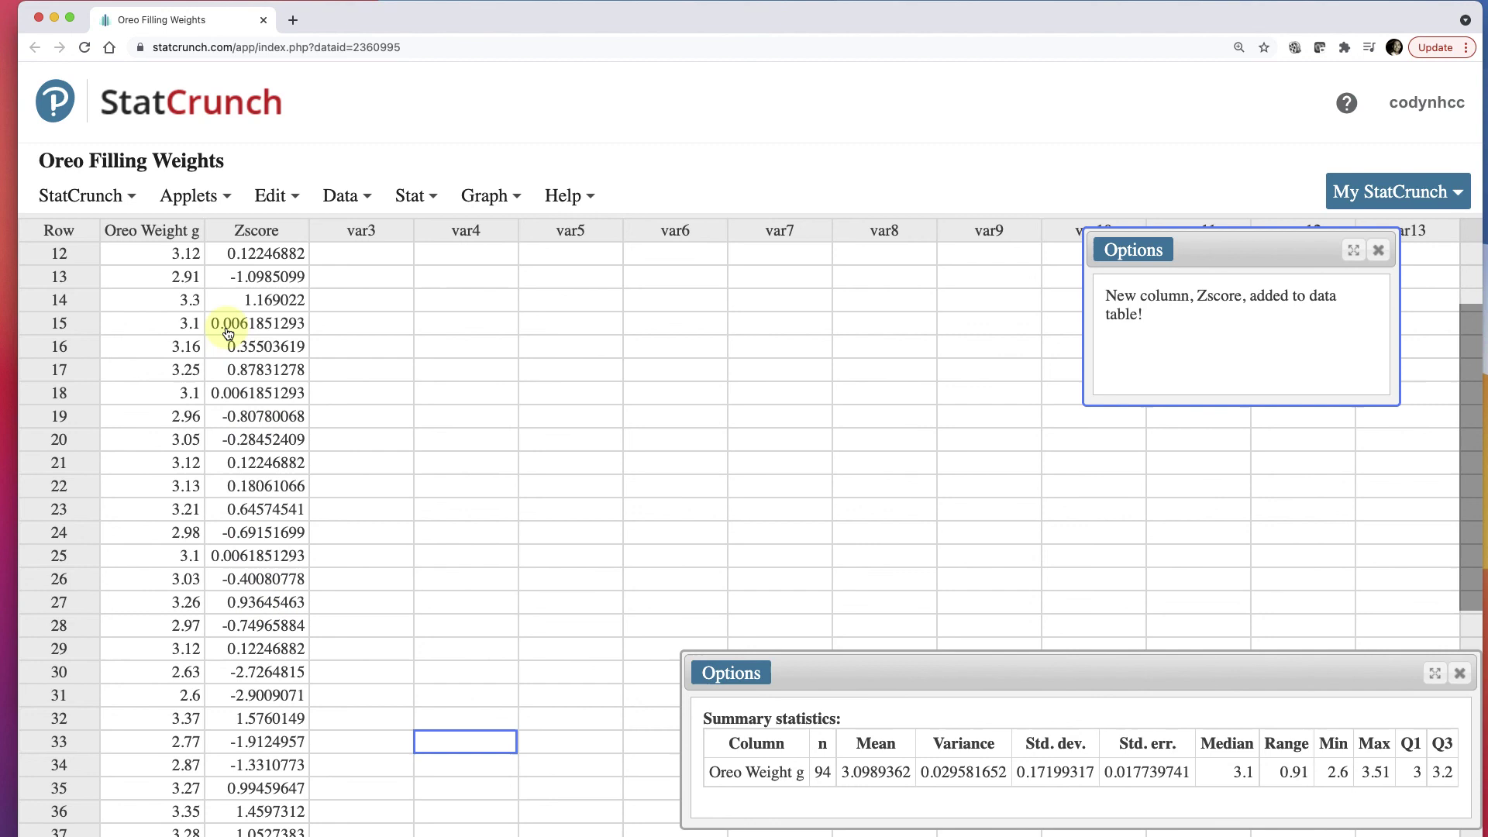
{"action": "left_click", "coordinate": [144, 322]}
{"action": "key", "text": "Tab"}
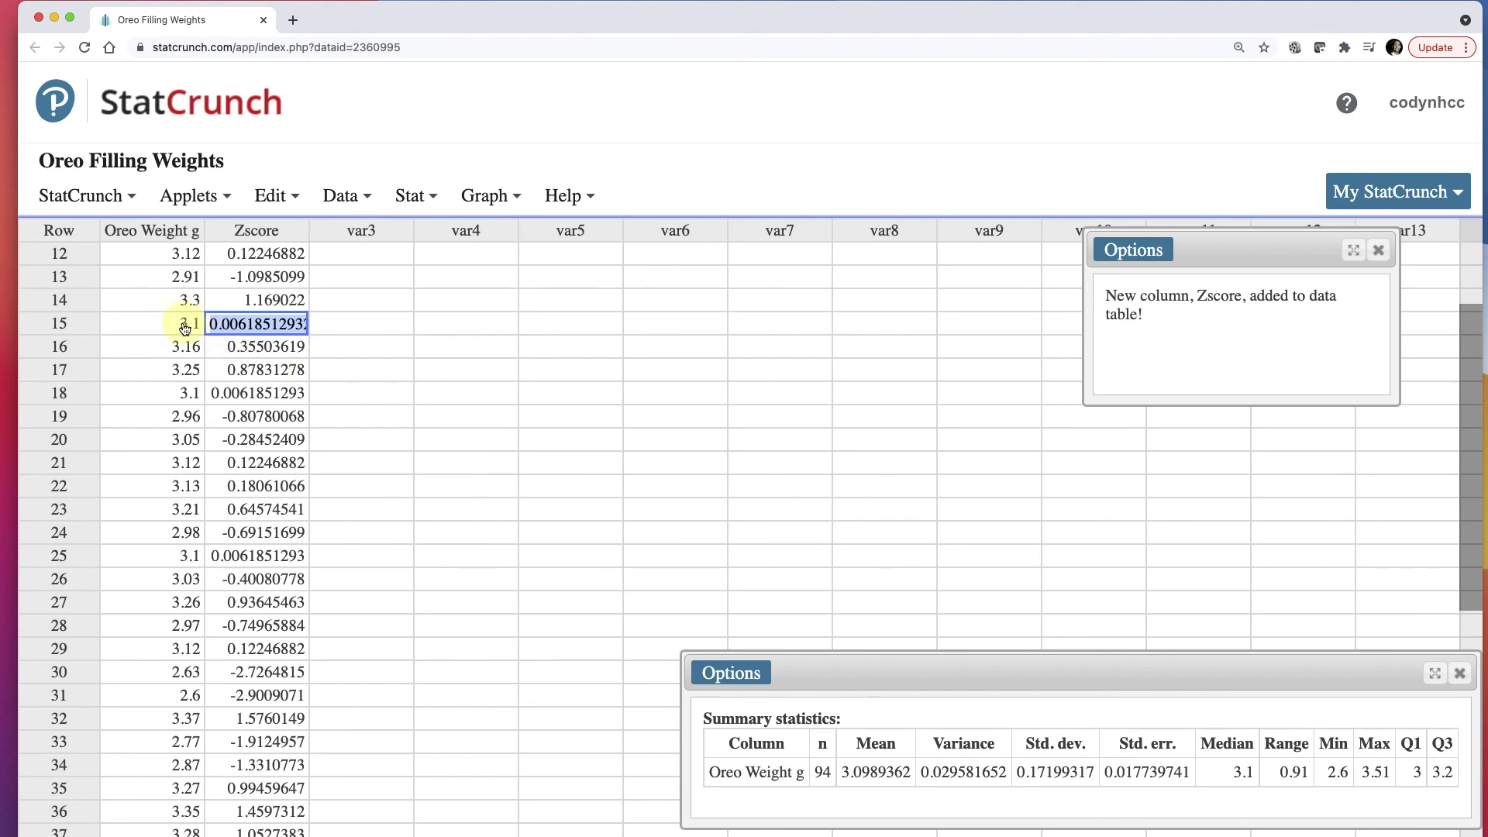
{"action": "scroll", "coordinate": [259, 550], "scroll_direction": "up", "scroll_amount": 5}
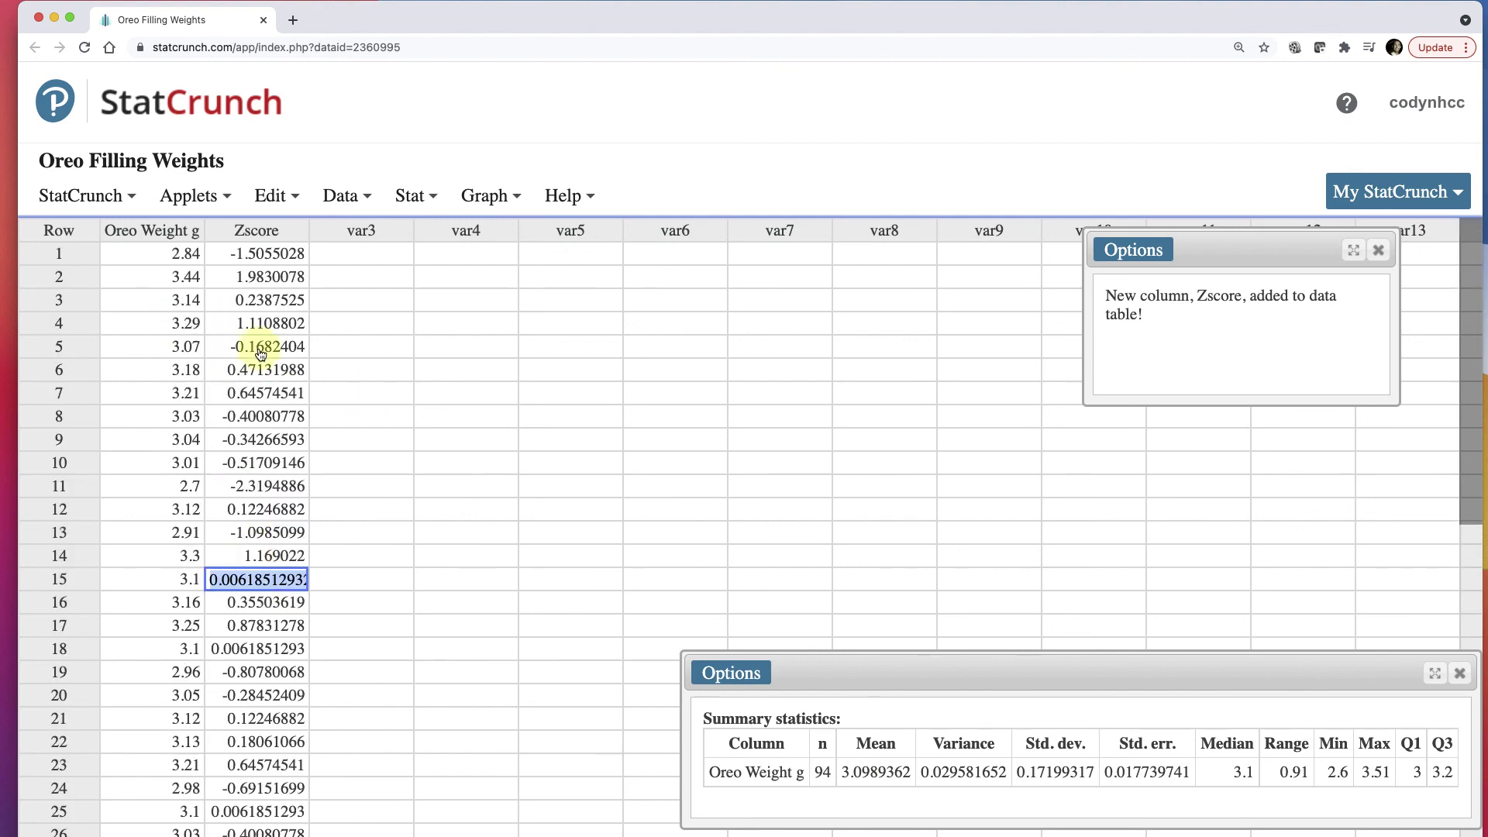